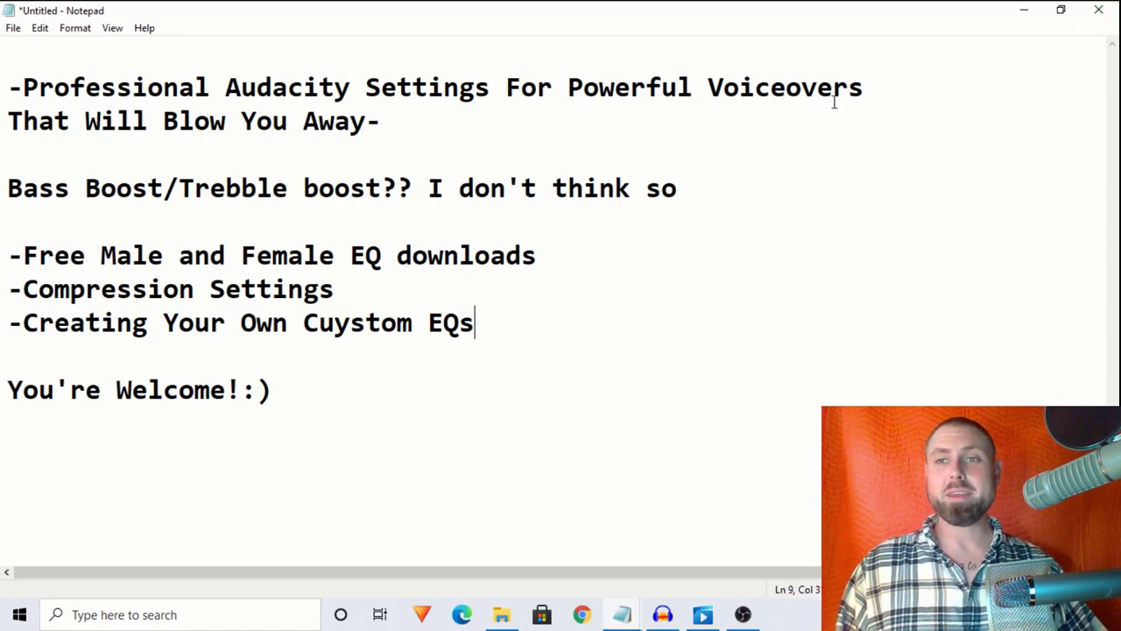
# Minimize Notepad to reveal the Audacity project holding the ten-second voice recording.
pyautogui.click(1024, 10)
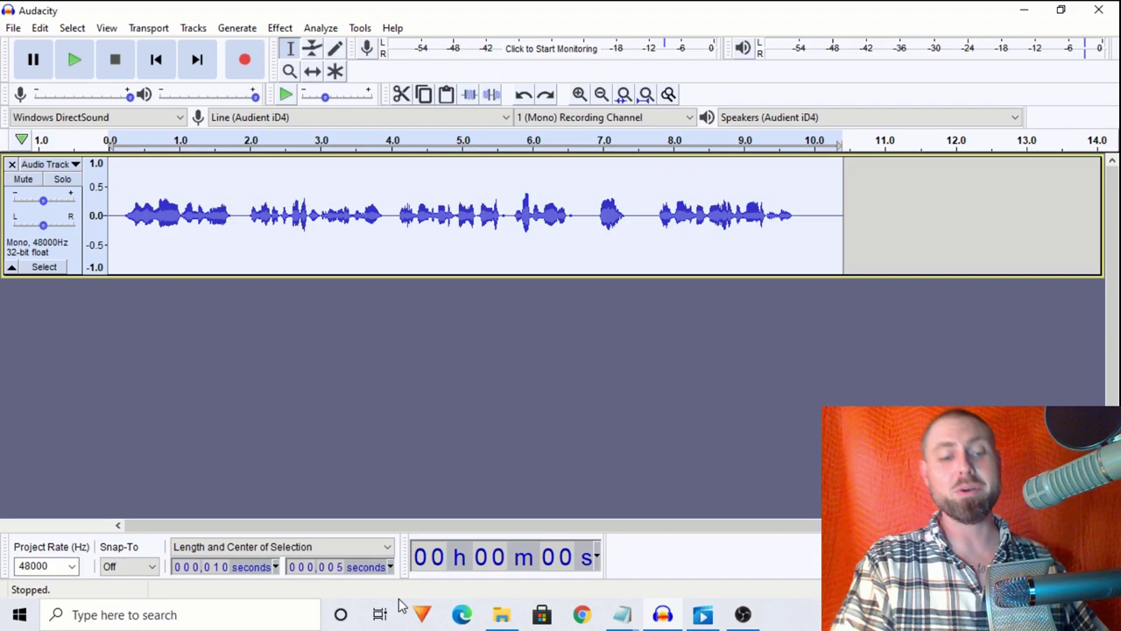
# Duplicate the voice track and name the copy 'Them'.
pyautogui.hotkey('ctrl', 'd')
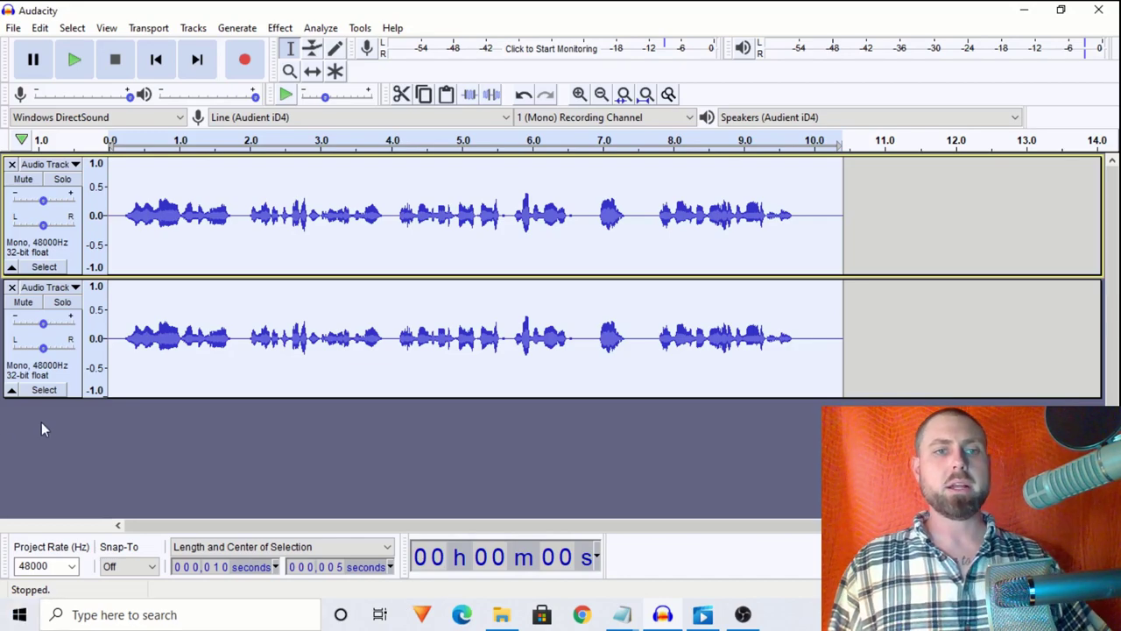
pyautogui.click(210, 324)
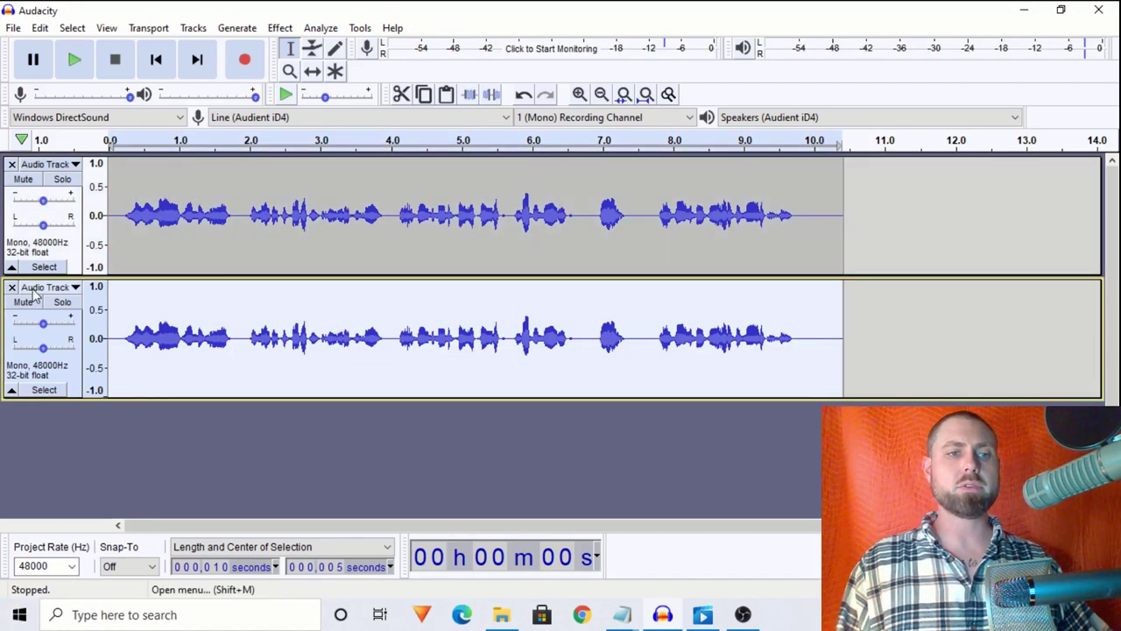
pyautogui.click(39, 289)
pyautogui.click(57, 300)
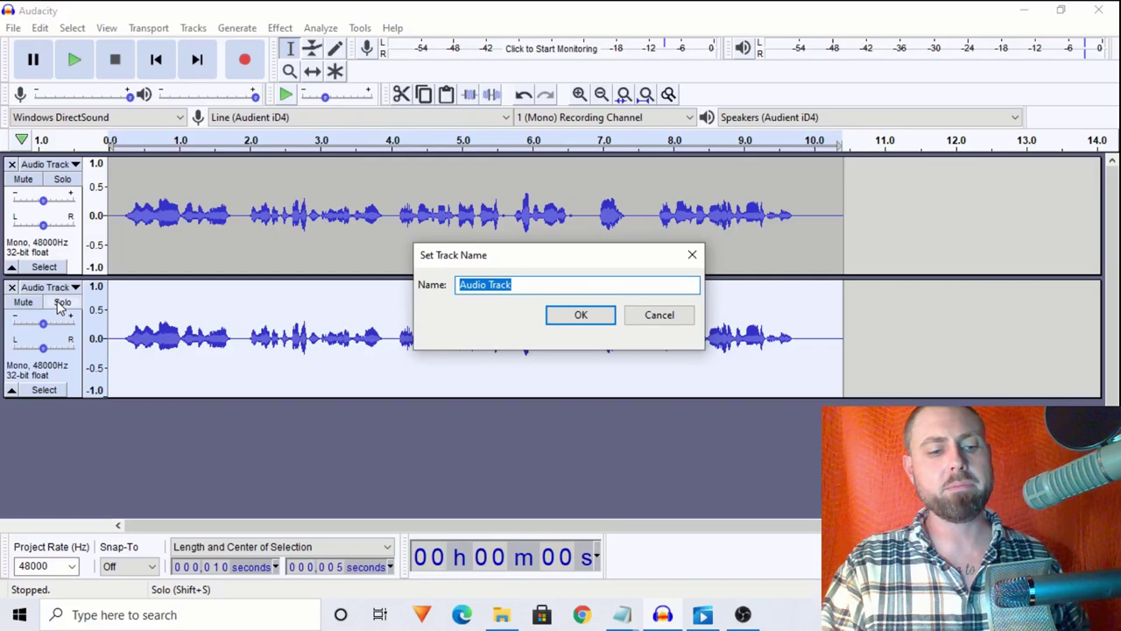
pyautogui.write('Them')
pyautogui.press('Return')
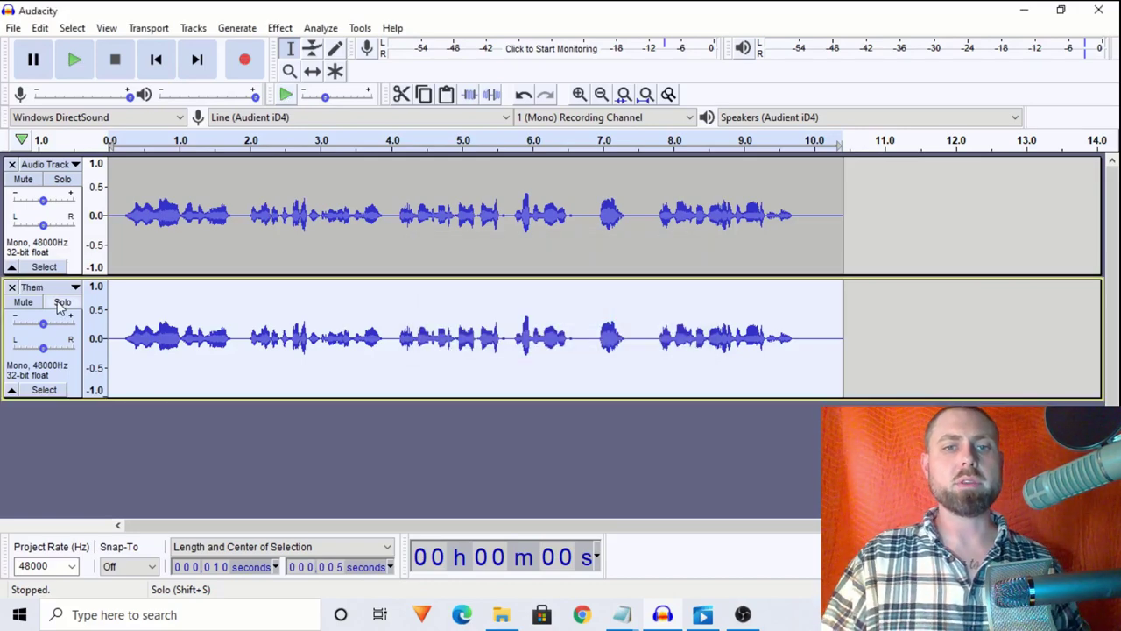
# Rename the original track 'Us' and select the Them track.
pyautogui.click(45, 166)
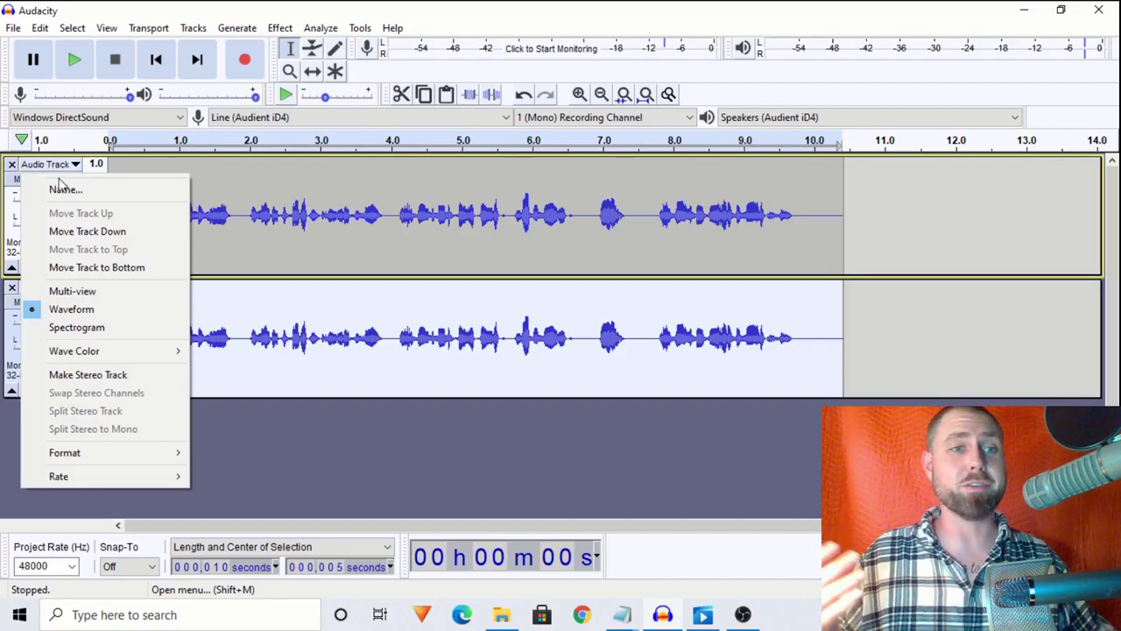
pyautogui.click(61, 193)
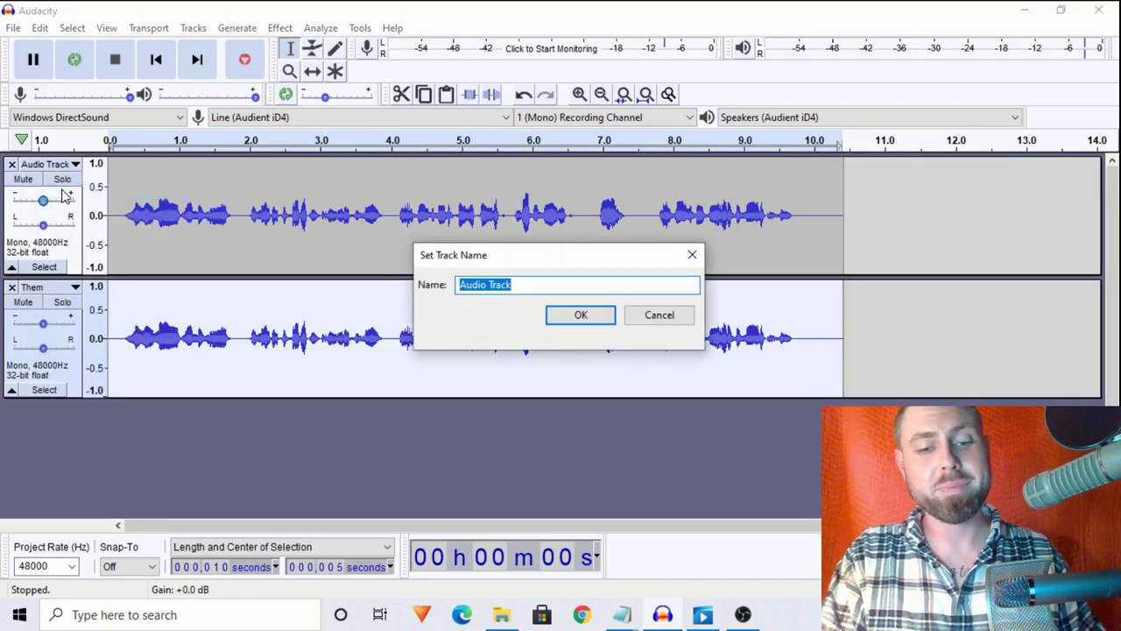
pyautogui.write('Us')
pyautogui.press('Return')
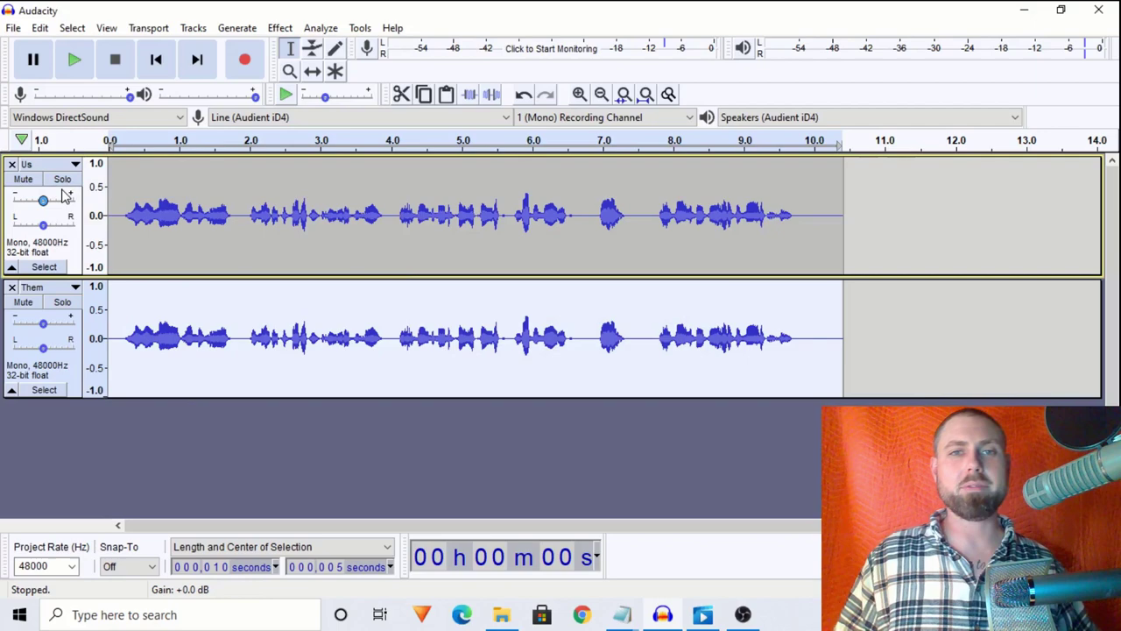
pyautogui.click(411, 350)
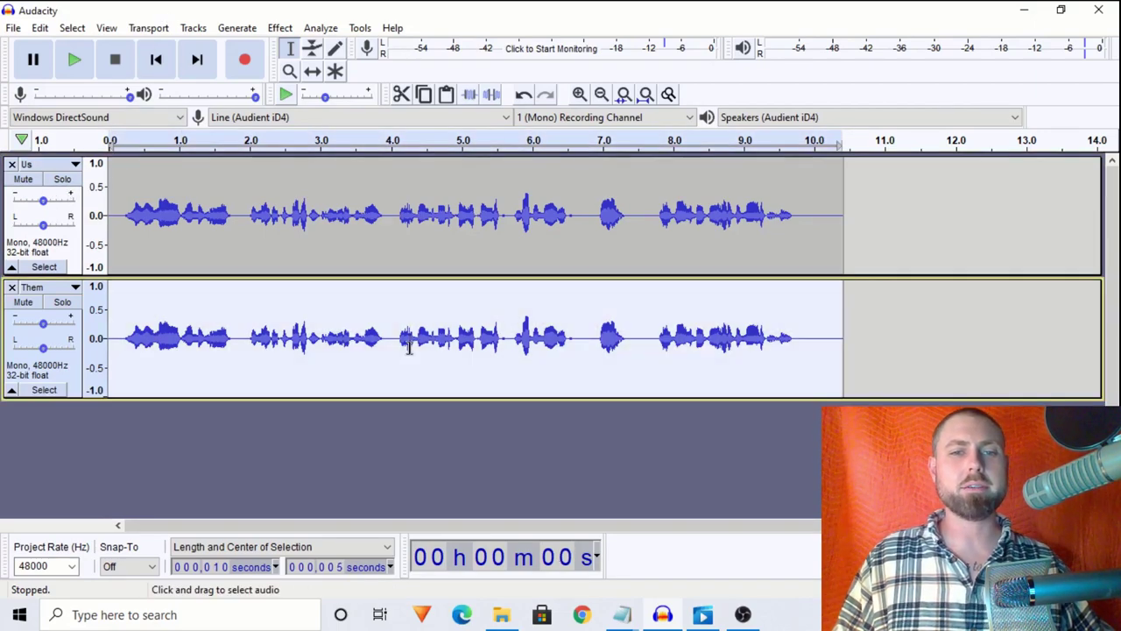
# Fade out the end of the Them track, then undo the fade.
pyautogui.click(280, 28)
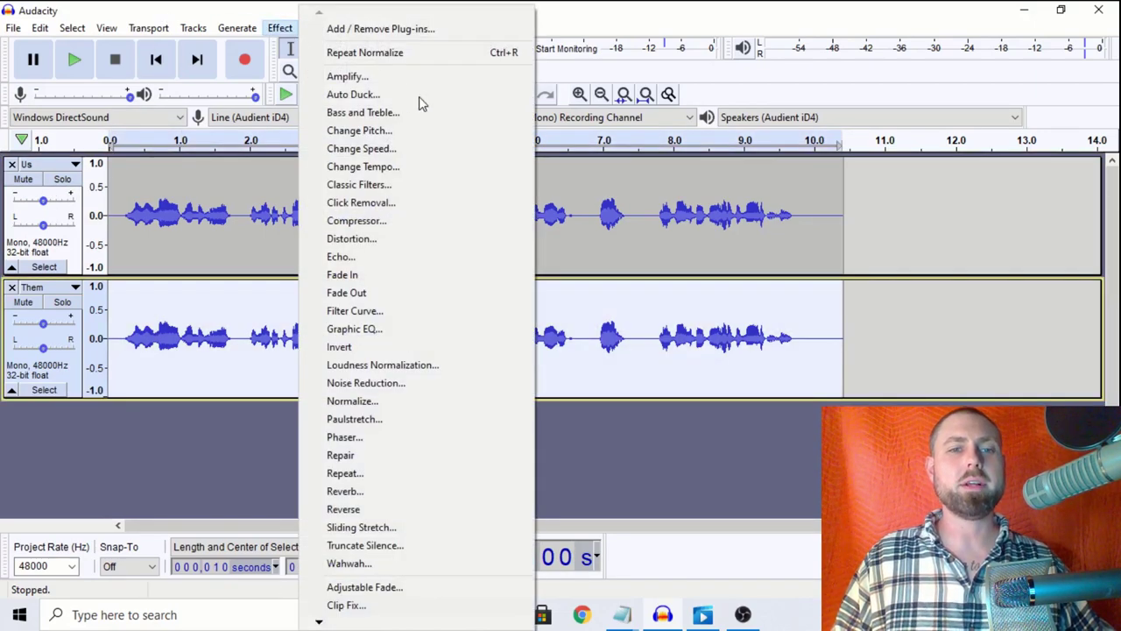
pyautogui.click(396, 295)
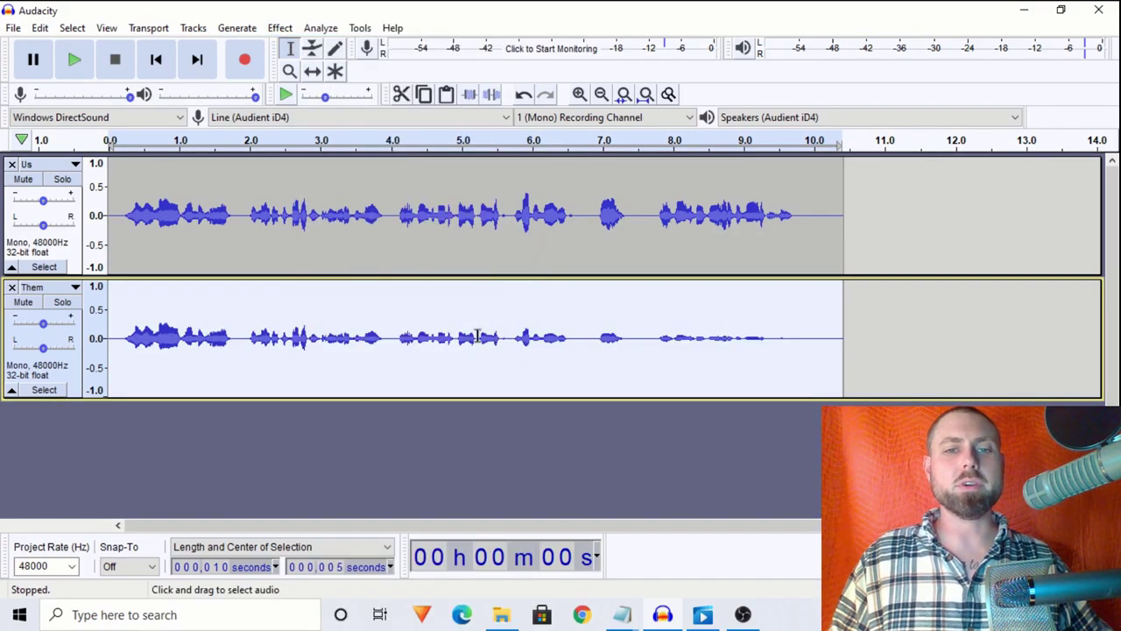
pyautogui.click(41, 28)
pyautogui.click(59, 46)
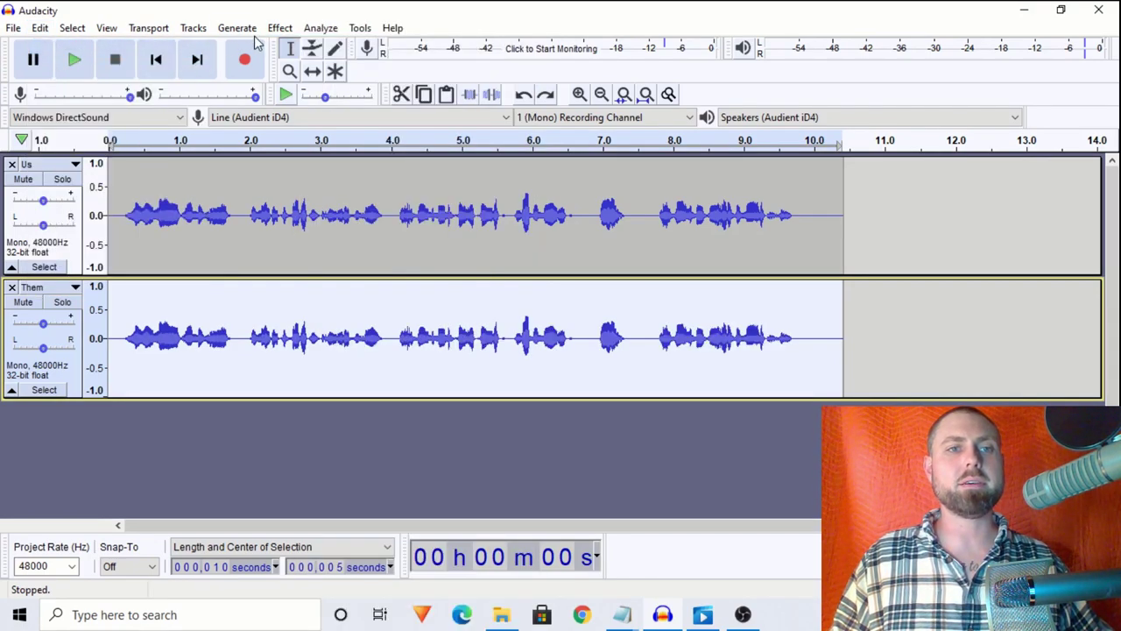
# Apply the Filter Curve Bass Boost preset to Them, lowered to about 6 dB.
pyautogui.click(280, 29)
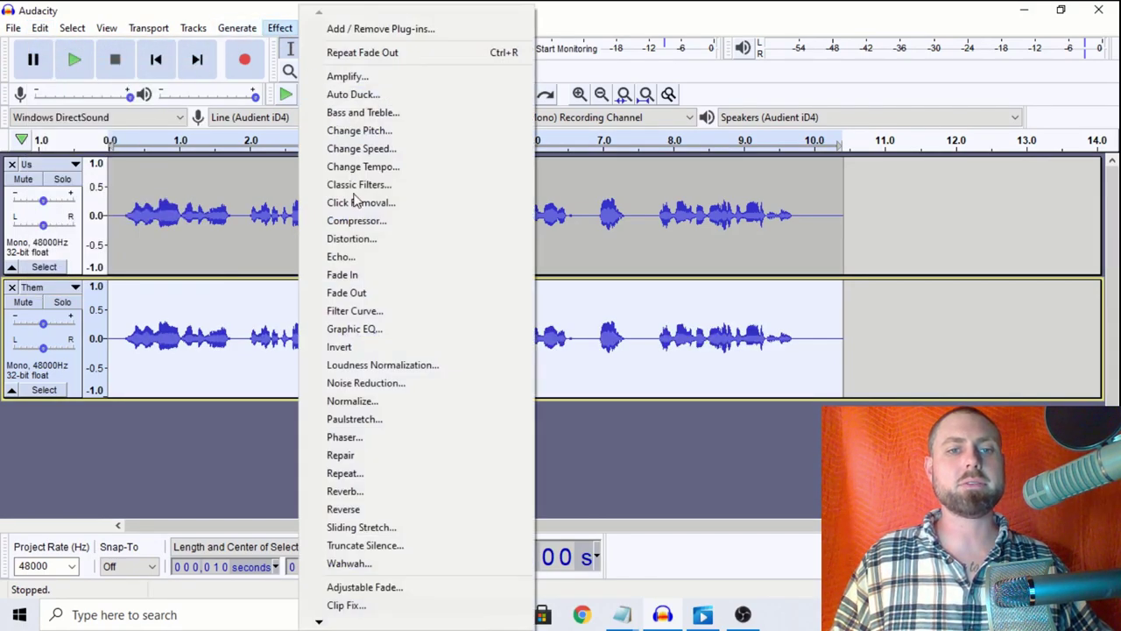
pyautogui.click(362, 312)
pyautogui.click(248, 465)
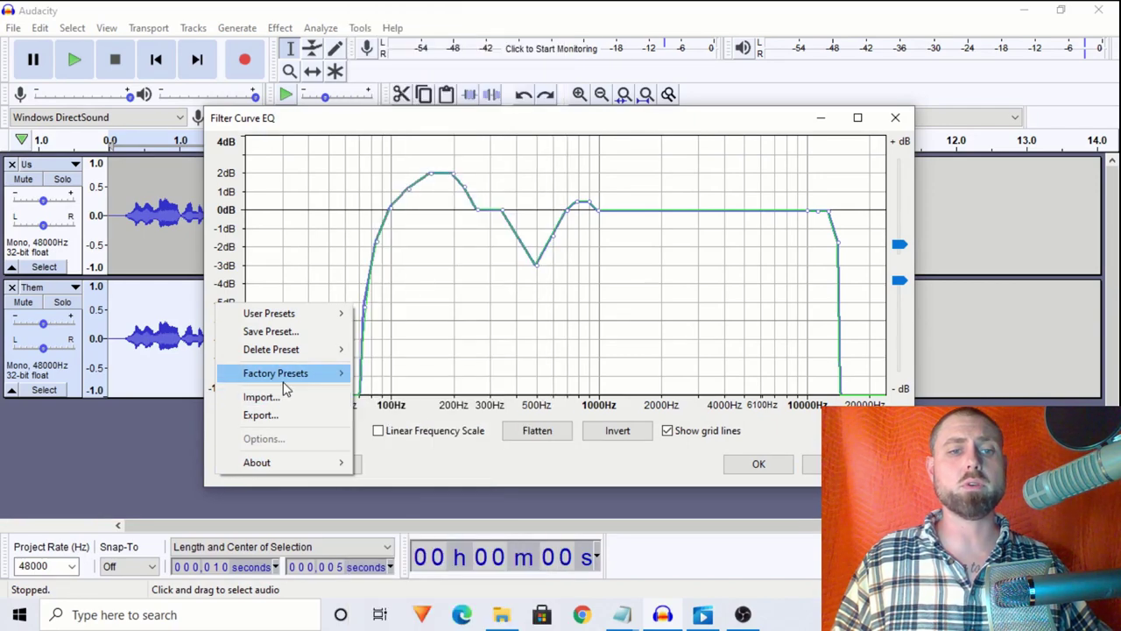
pyautogui.moveTo(276, 373)
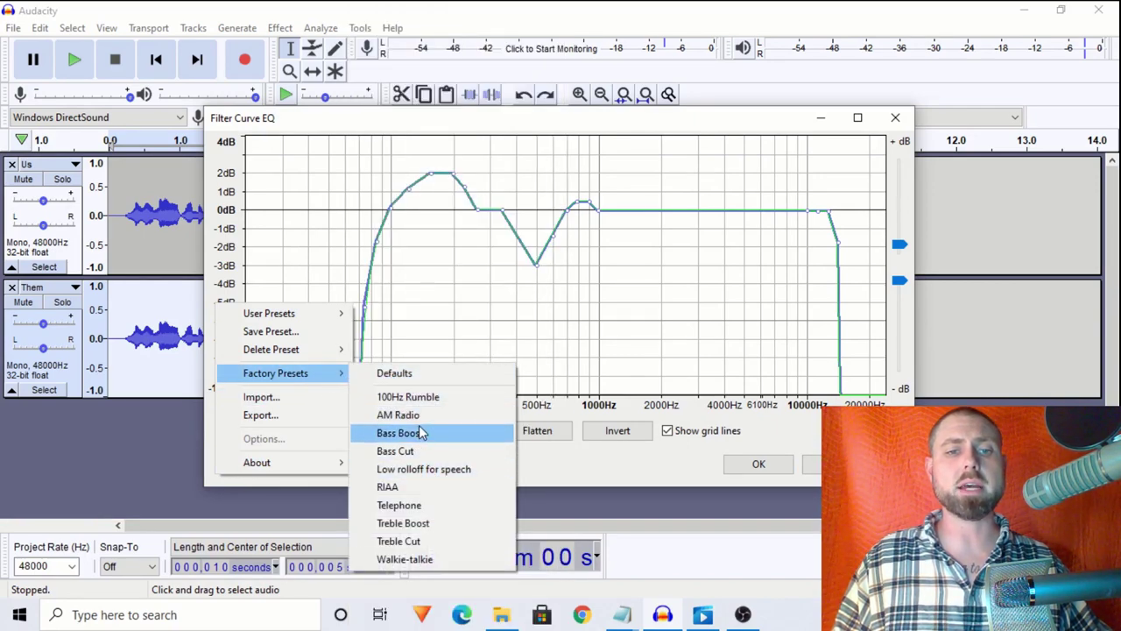
pyautogui.click(412, 432)
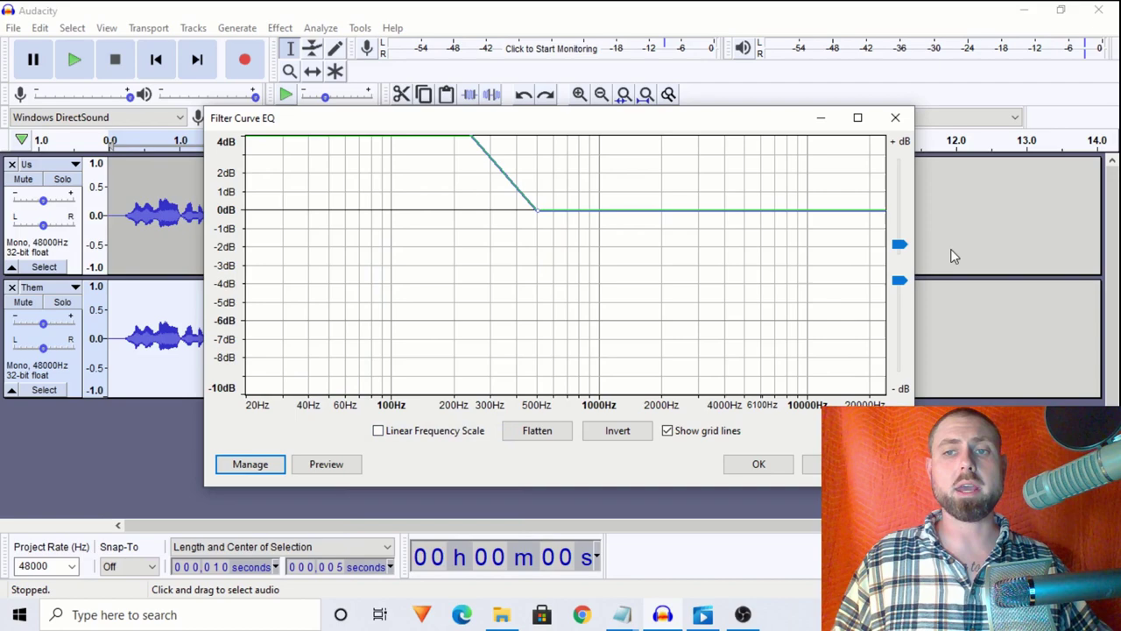
pyautogui.moveTo(900, 250); pyautogui.dragTo(902, 234)
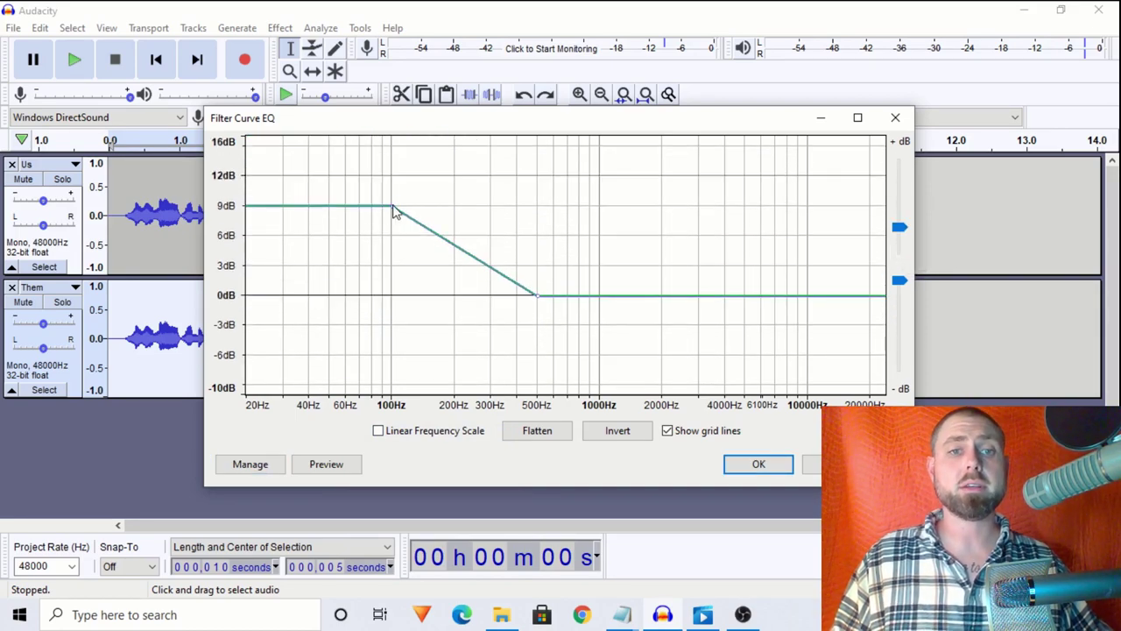
pyautogui.moveTo(393, 209); pyautogui.dragTo(393, 243)
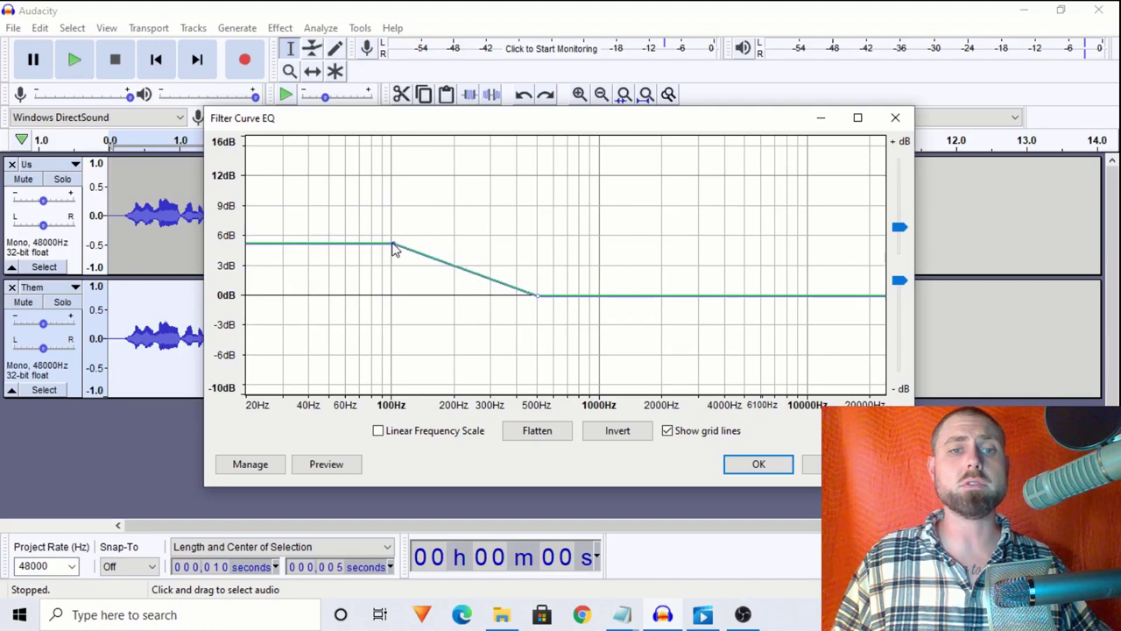
pyautogui.click(758, 464)
# Apply the Filter Curve Treble Boost preset to Them, lowered to about 5 dB.
pyautogui.click(281, 27)
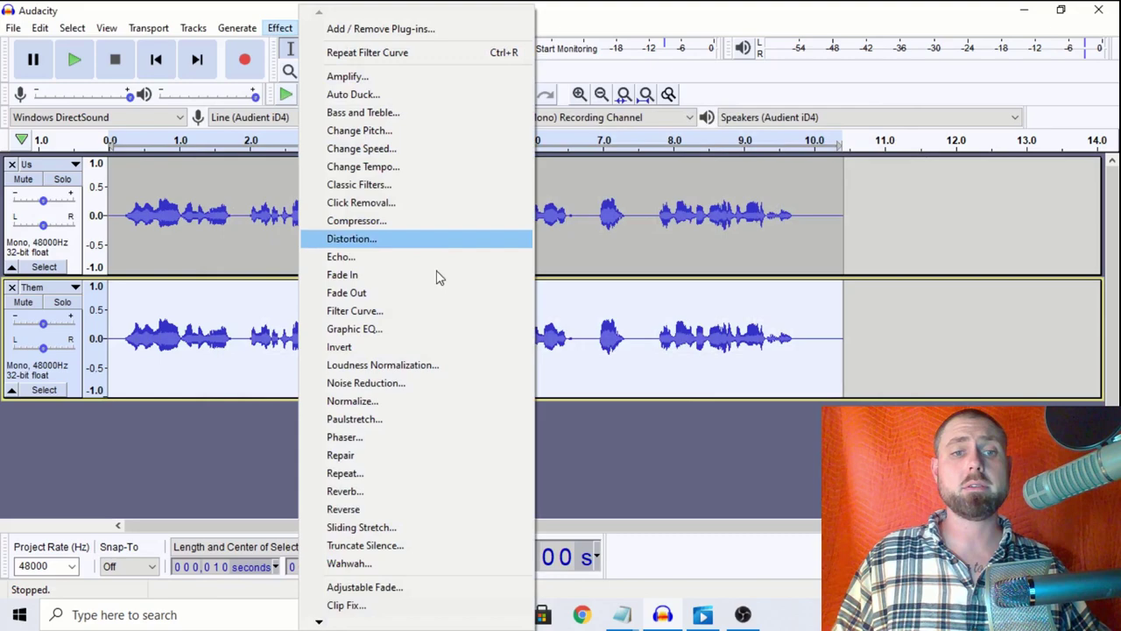
pyautogui.click(385, 311)
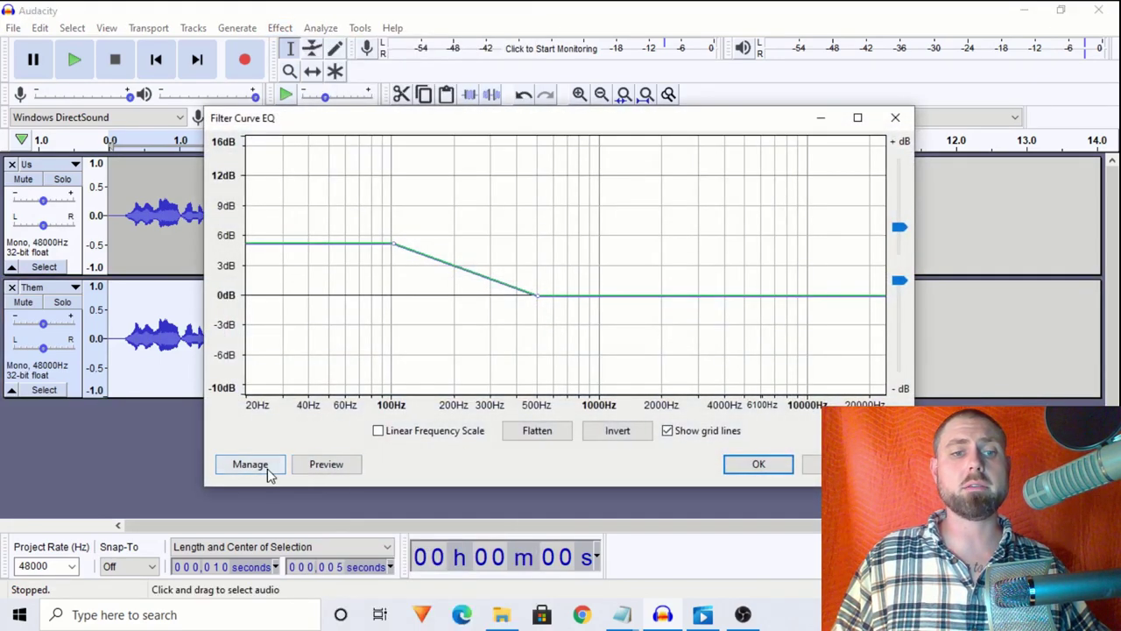
pyautogui.click(263, 465)
pyautogui.moveTo(275, 373)
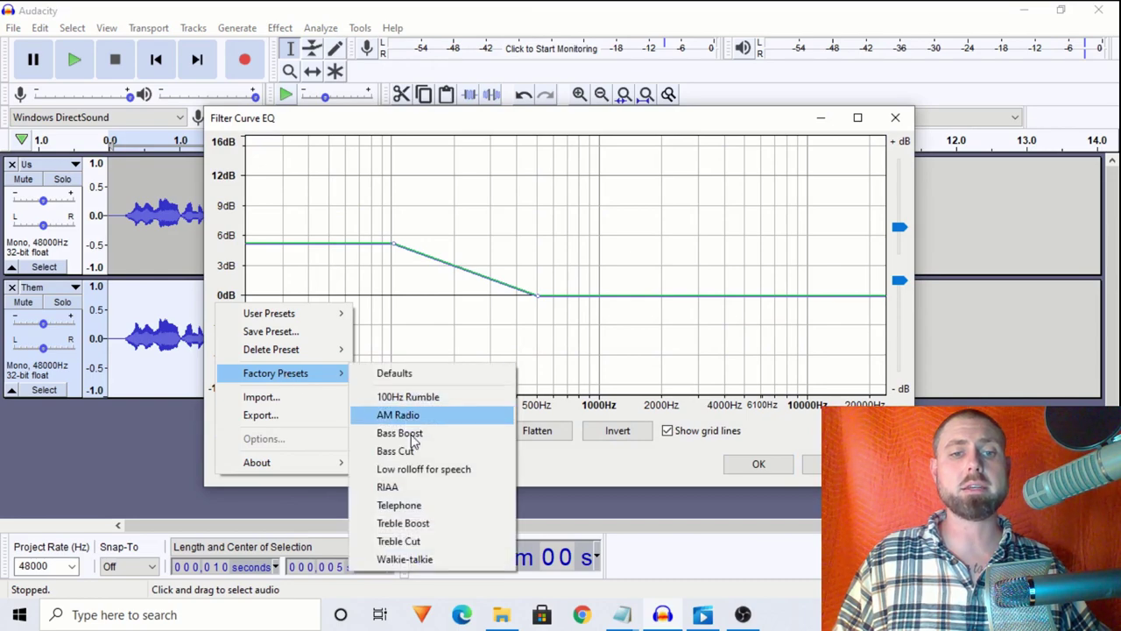
pyautogui.click(413, 524)
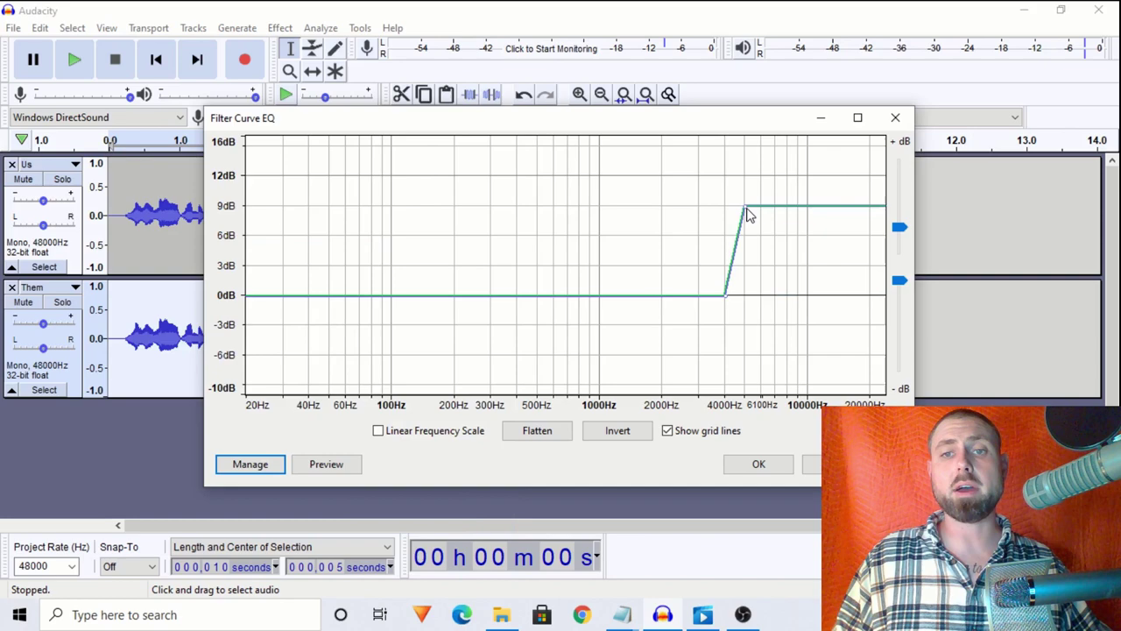
pyautogui.moveTo(747, 216); pyautogui.dragTo(747, 250)
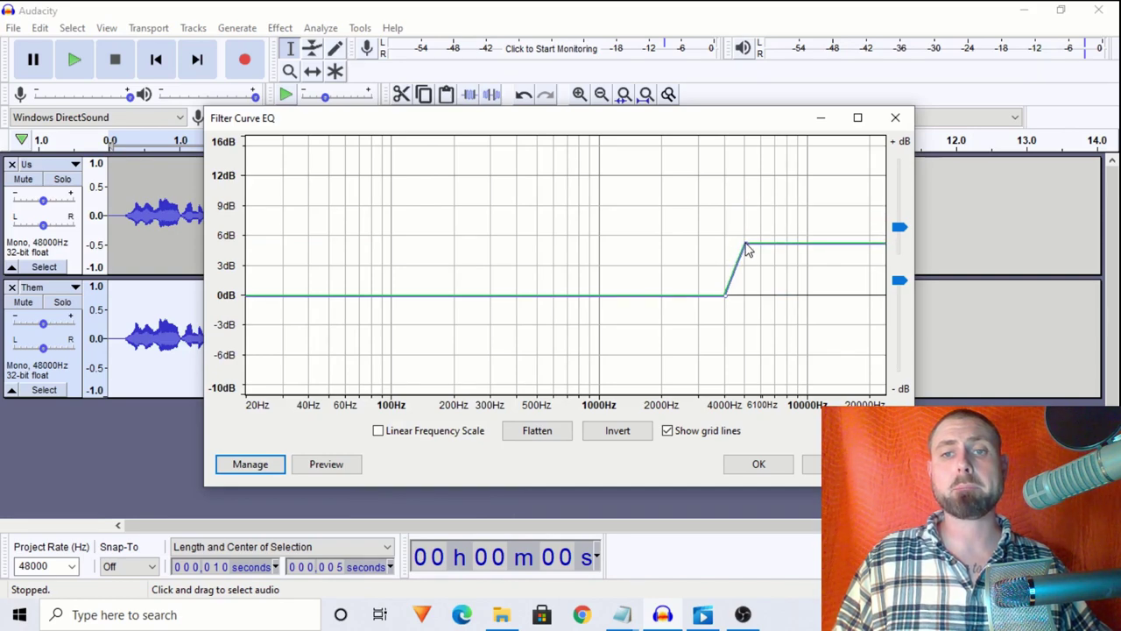
pyautogui.click(759, 464)
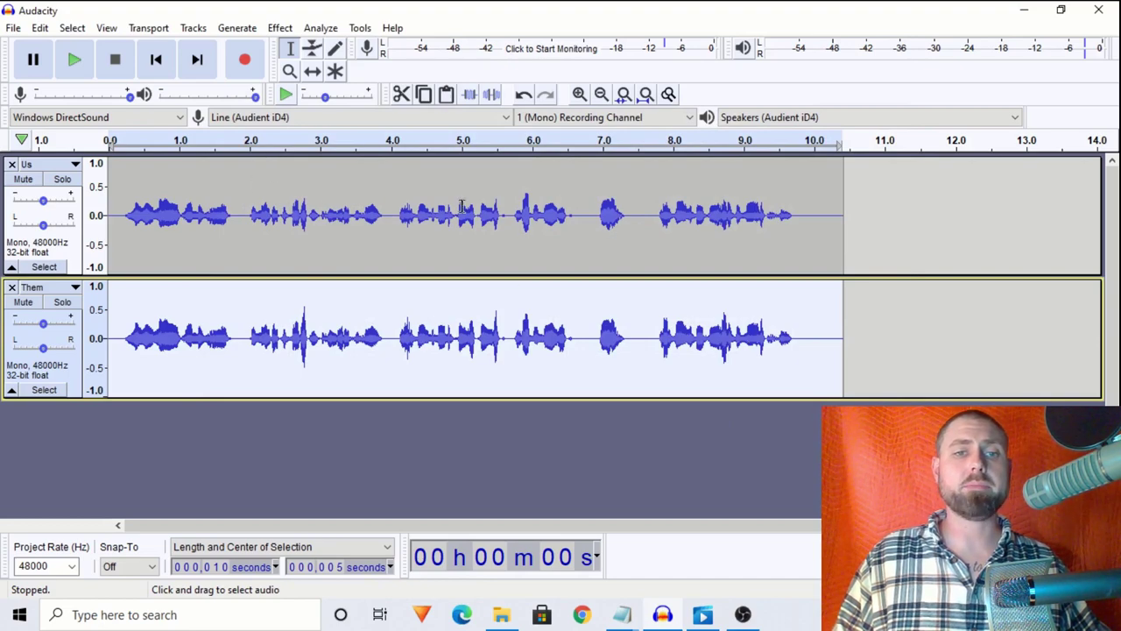
# Normalize the Them track's peak to -3 dB, then select the whole Us clip.
pyautogui.click(278, 28)
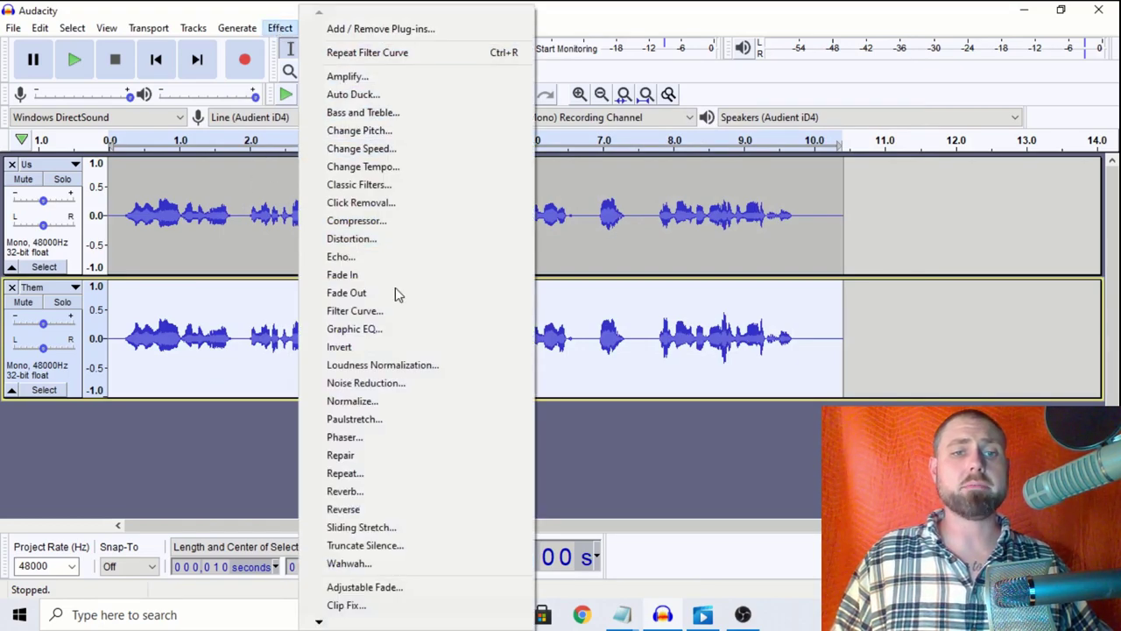
pyautogui.click(393, 400)
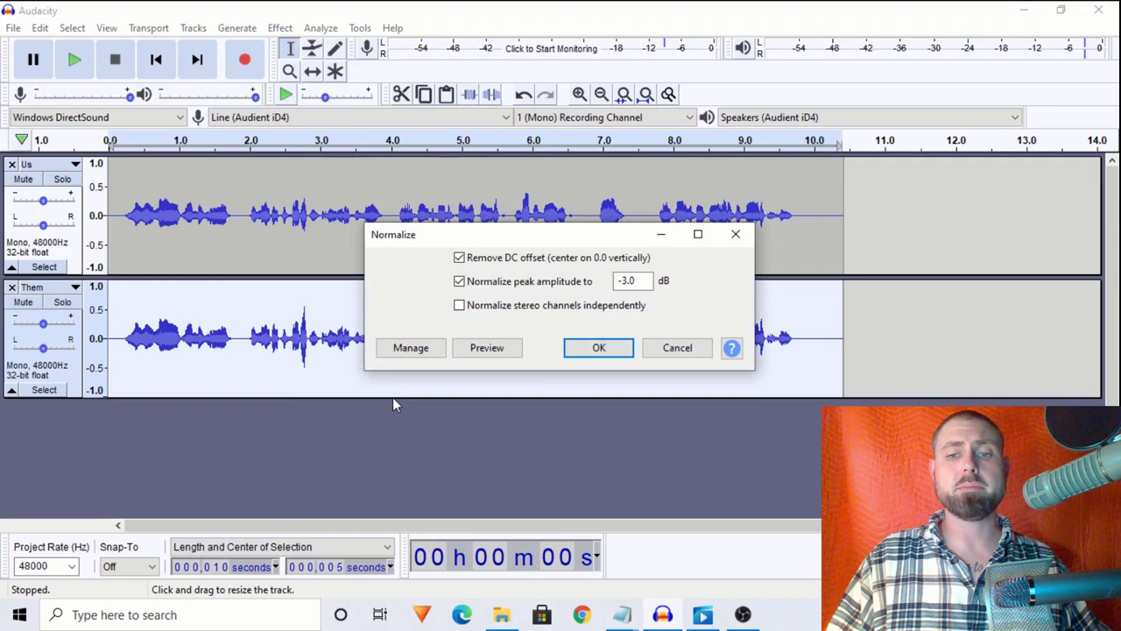
pyautogui.press('Return')
pyautogui.doubleClick(343, 237)
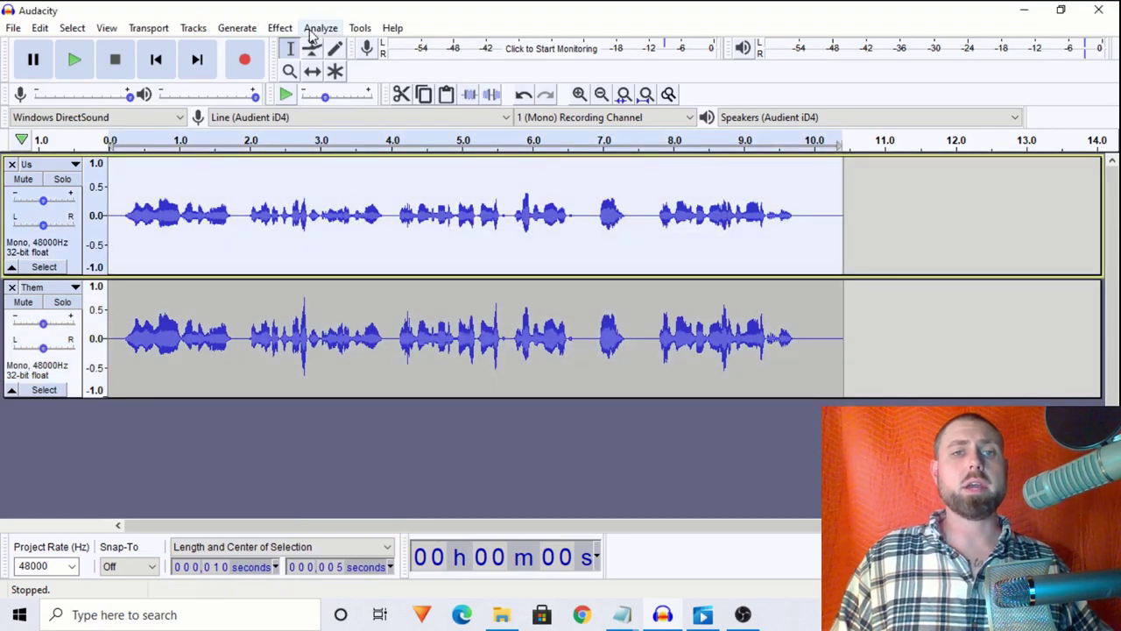
# Apply the Male EQ user preset to Us, viewing its curve with a 2 dB graph top.
pyautogui.click(280, 32)
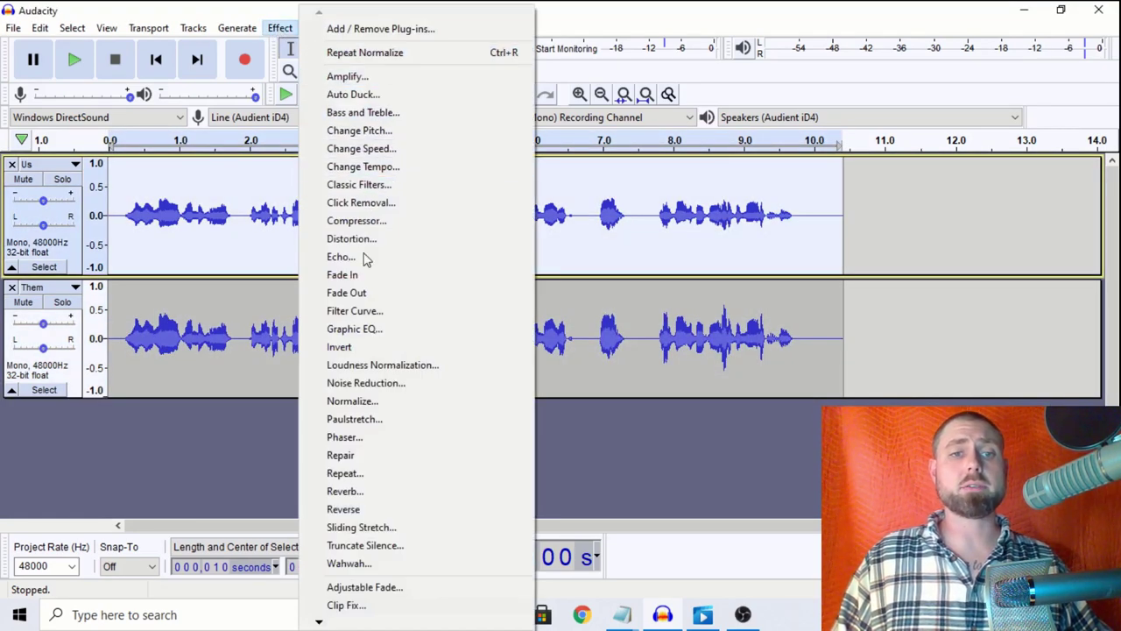
pyautogui.click(359, 311)
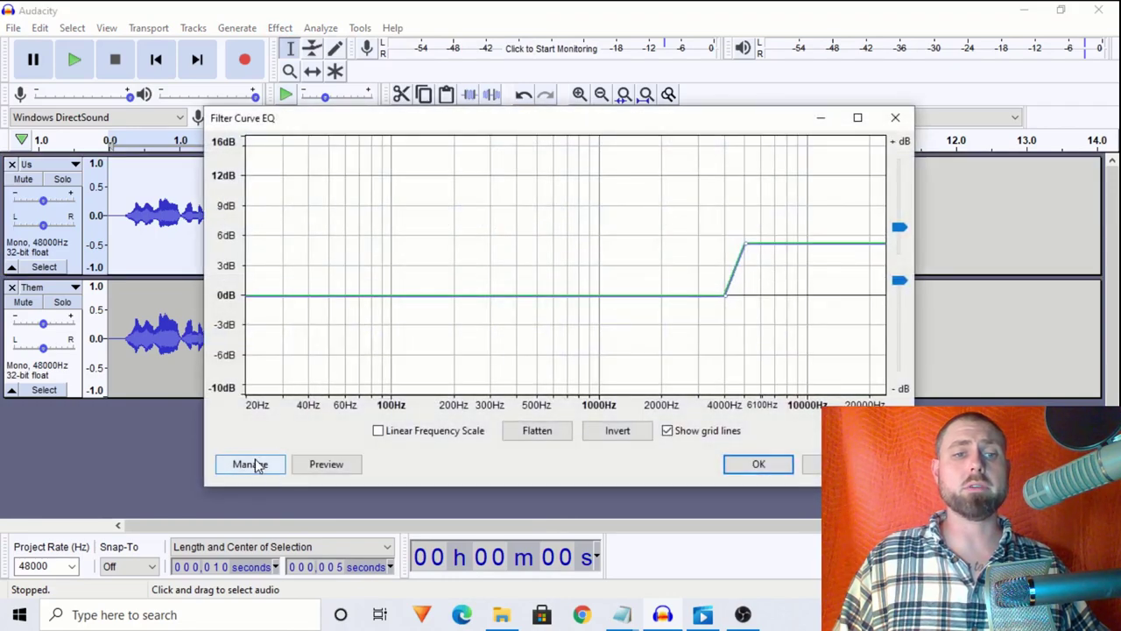
pyautogui.click(258, 465)
pyautogui.moveTo(268, 313)
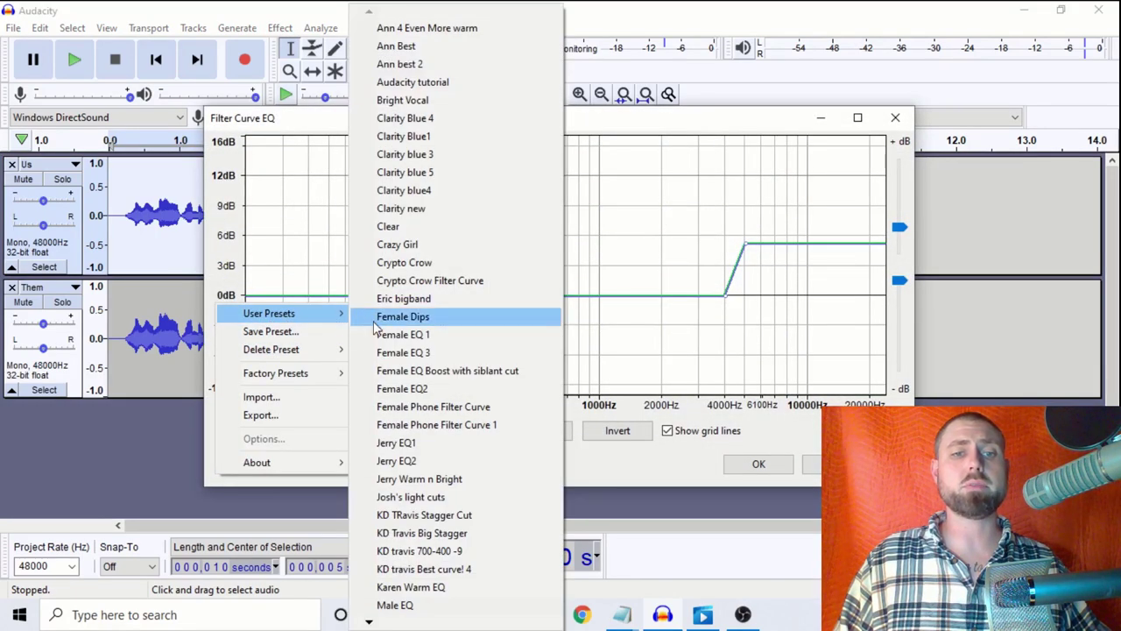
pyautogui.click(406, 606)
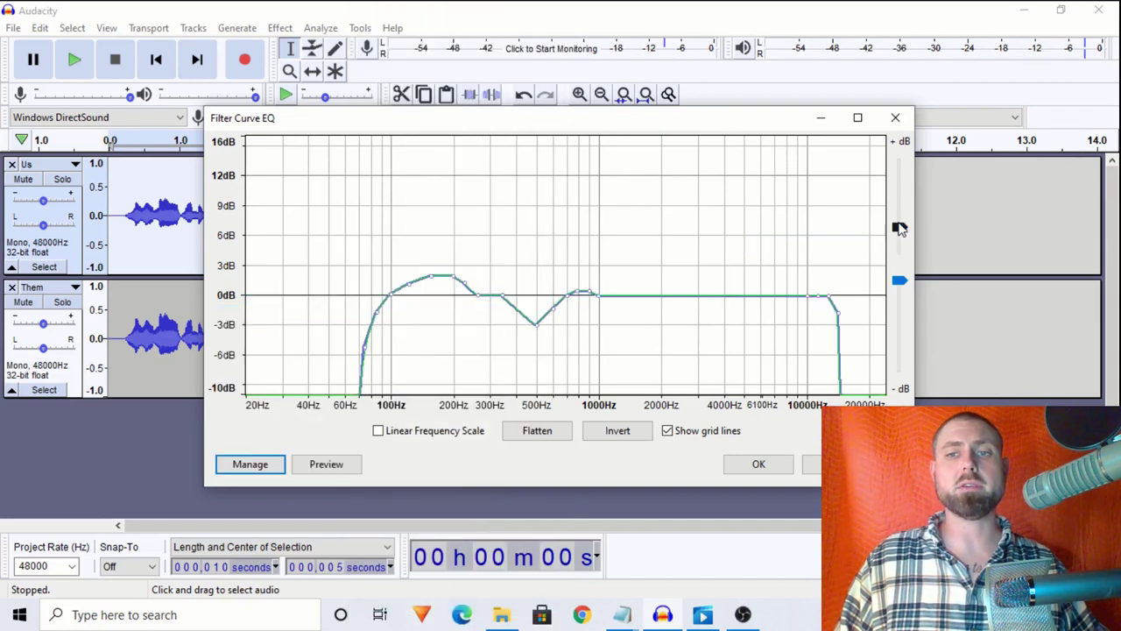
pyautogui.moveTo(899, 230)
pyautogui.mouseDown()
pyautogui.moveTo(903, 264)
pyautogui.moveTo(899, 240)
pyautogui.mouseUp()
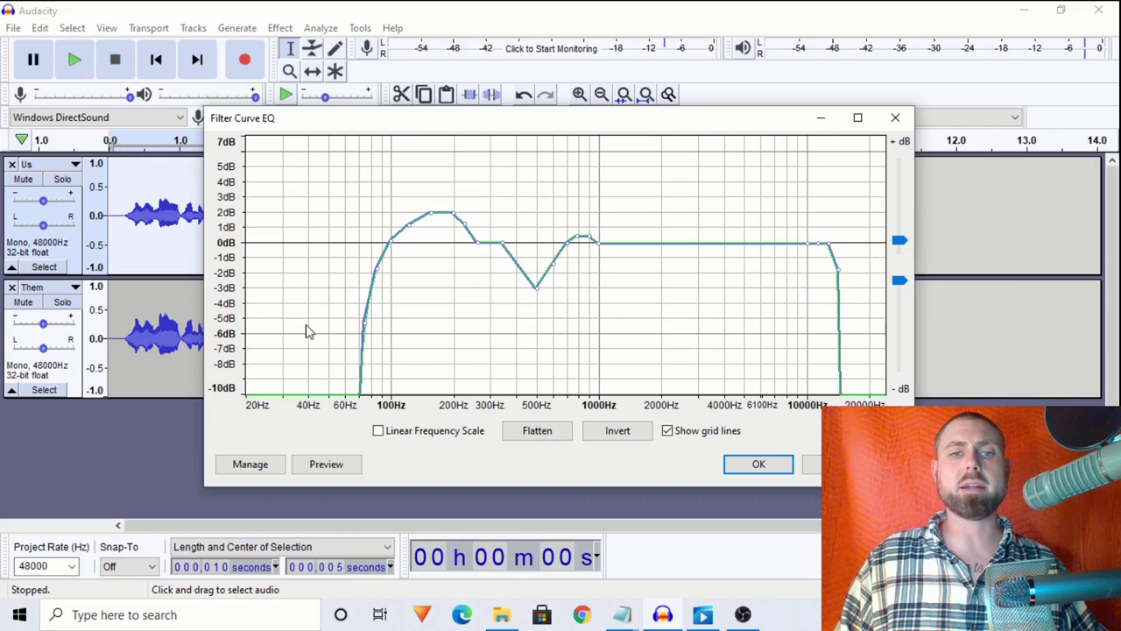
pyautogui.moveTo(897, 244); pyautogui.dragTo(900, 253)
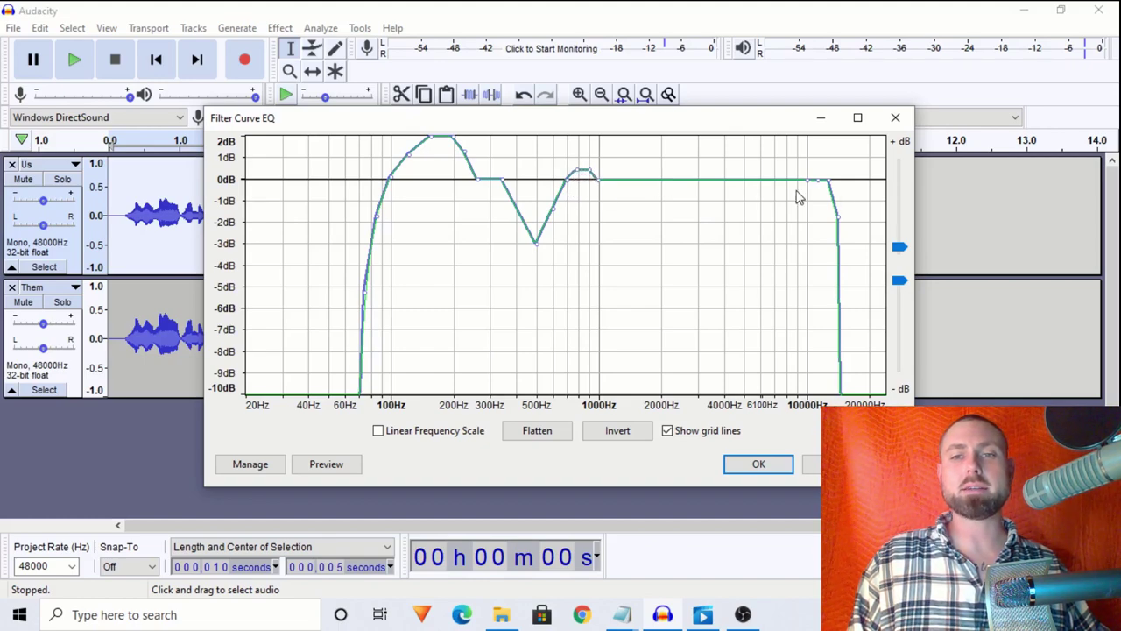
pyautogui.click(754, 464)
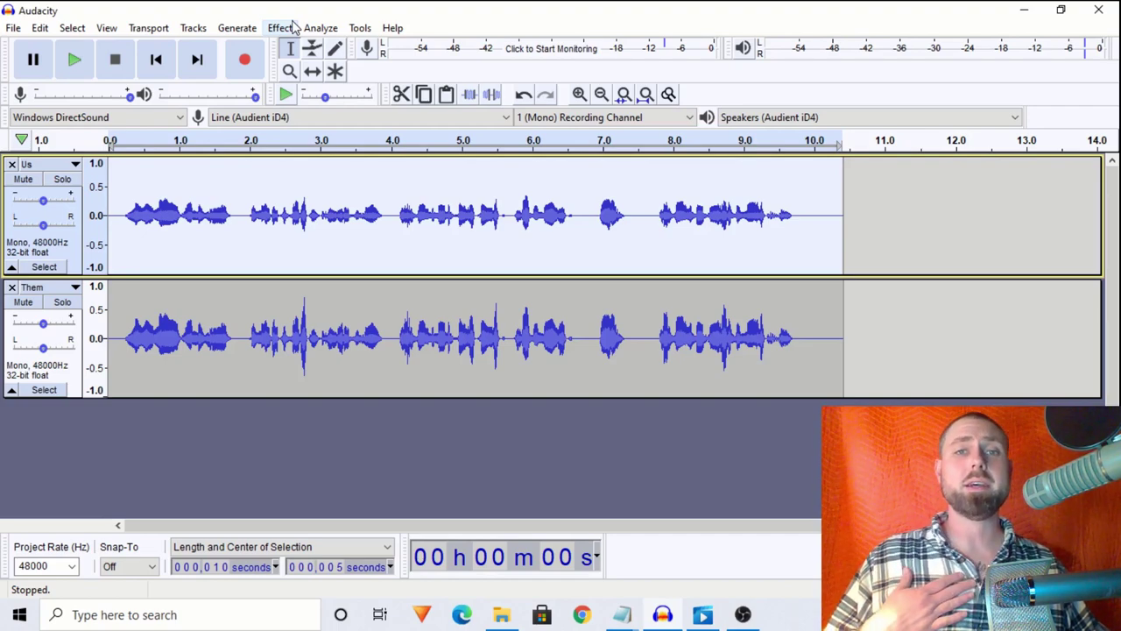
# Normalize both tracks, then select nearly the whole Us recording.
pyautogui.click(293, 26)
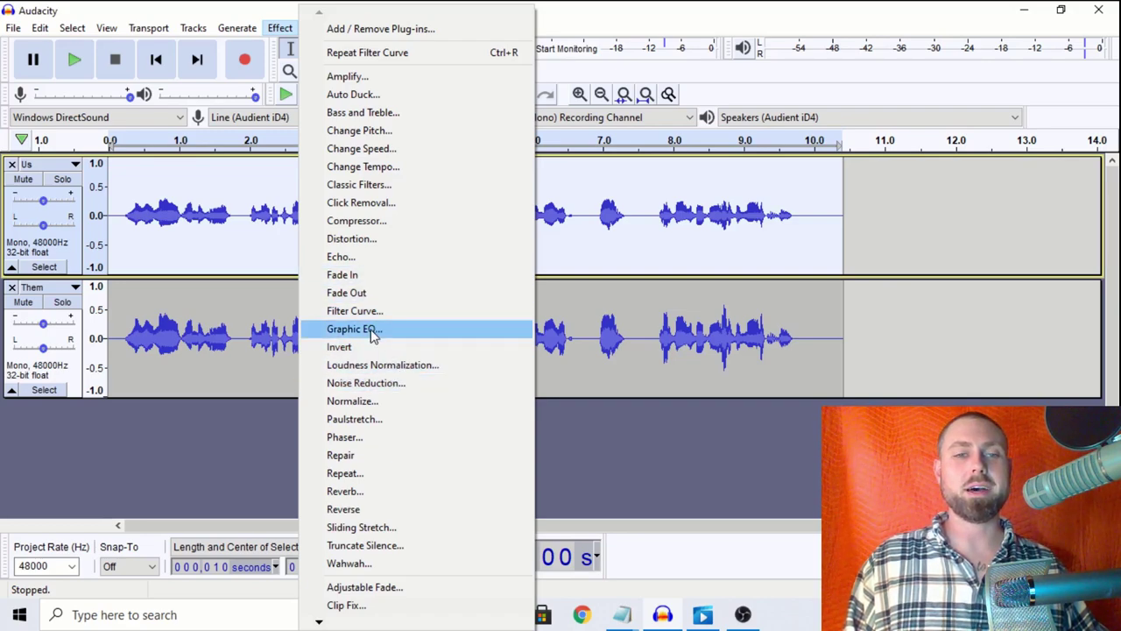
pyautogui.click(382, 398)
pyautogui.press('Return')
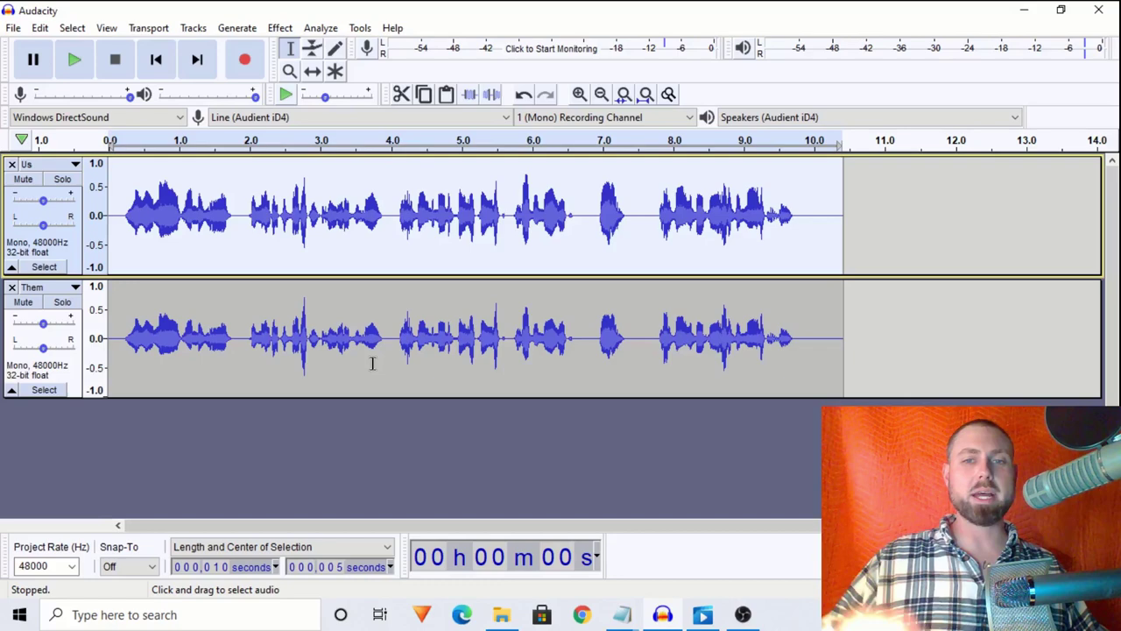
pyautogui.moveTo(119, 235); pyautogui.dragTo(250, 262)
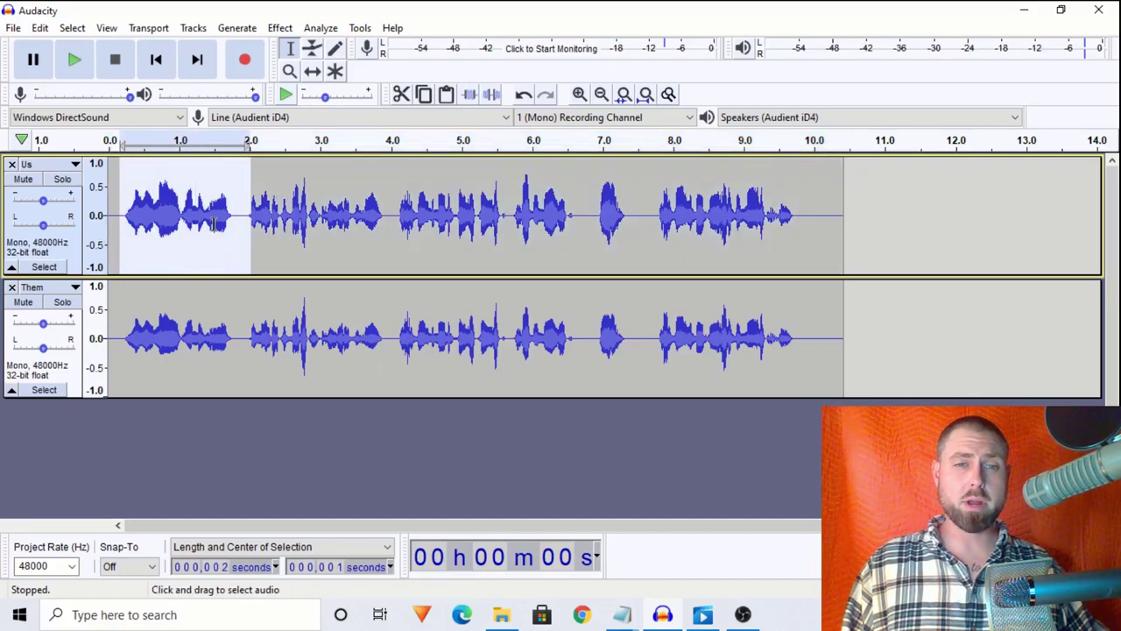
pyautogui.click(114, 195)
pyautogui.moveTo(102, 200); pyautogui.dragTo(788, 232)
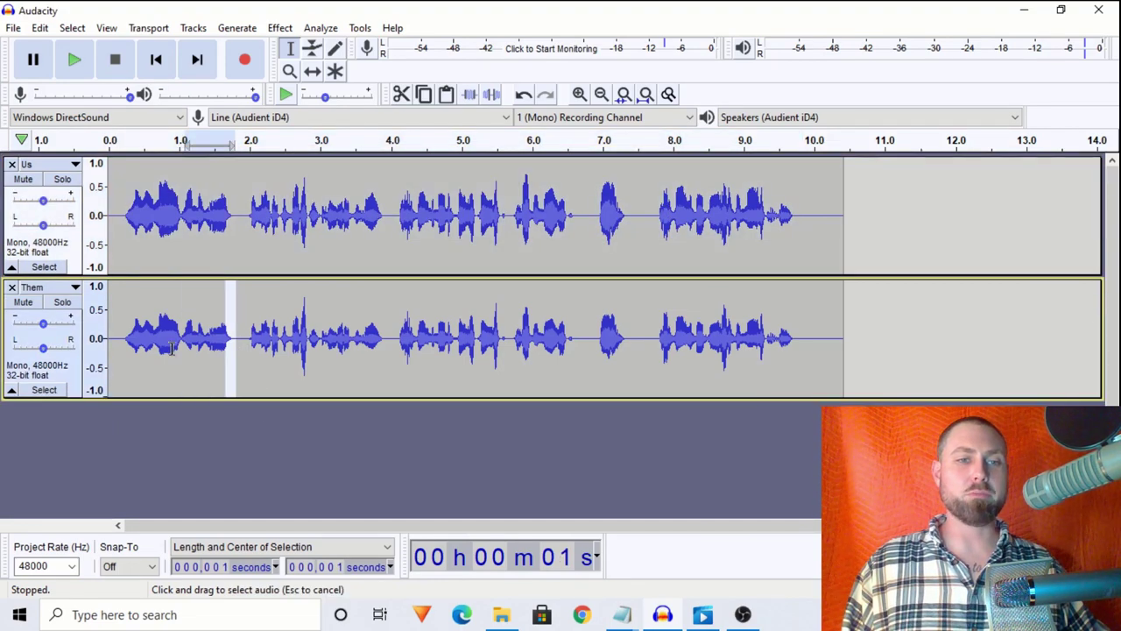
# Select Them phrases near 3 s and 7 s, ending with the whole Them clip.
pyautogui.moveTo(231, 348); pyautogui.dragTo(119, 342)
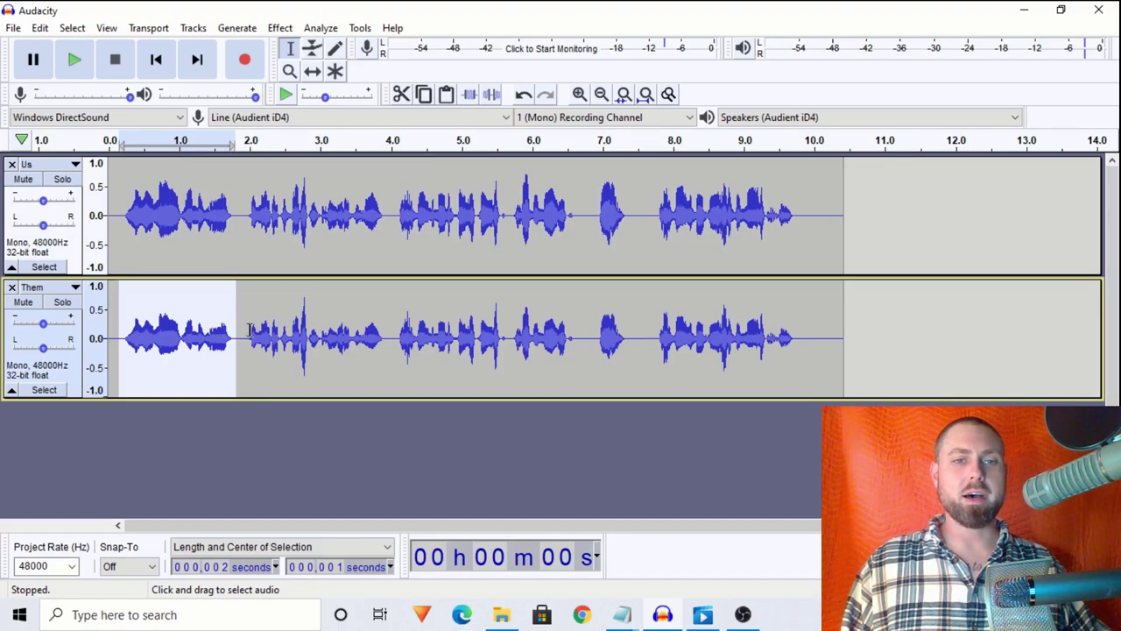
pyautogui.moveTo(300, 337); pyautogui.dragTo(337, 345)
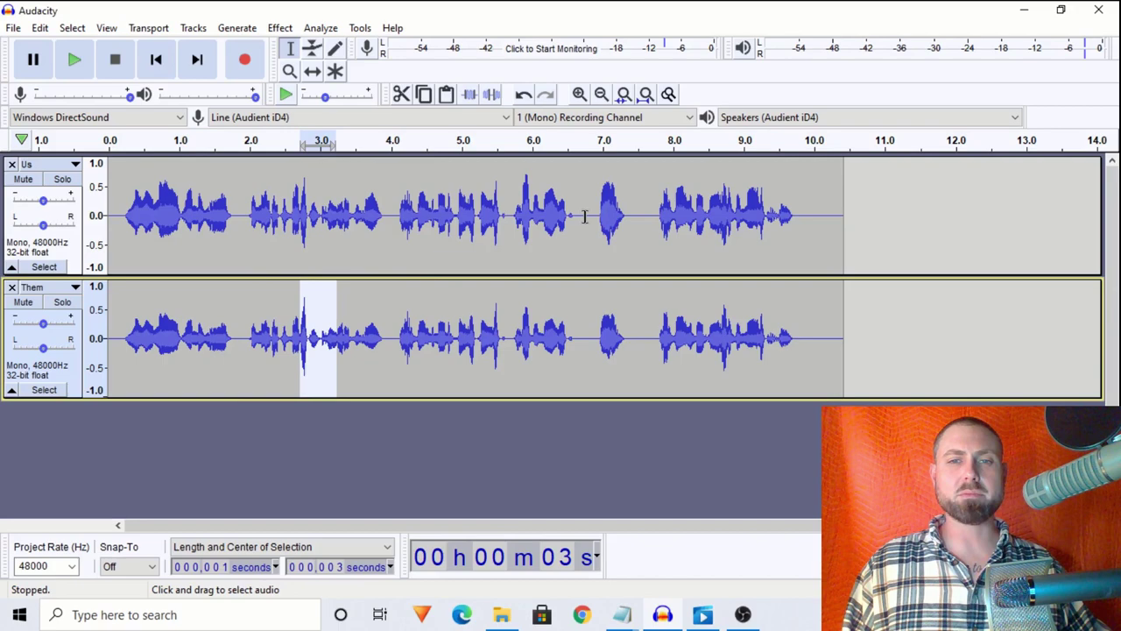
pyautogui.moveTo(592, 216); pyautogui.dragTo(622, 217)
pyautogui.moveTo(637, 363)
pyautogui.mouseDown()
pyautogui.moveTo(563, 366)
pyautogui.moveTo(586, 366)
pyautogui.mouseUp()
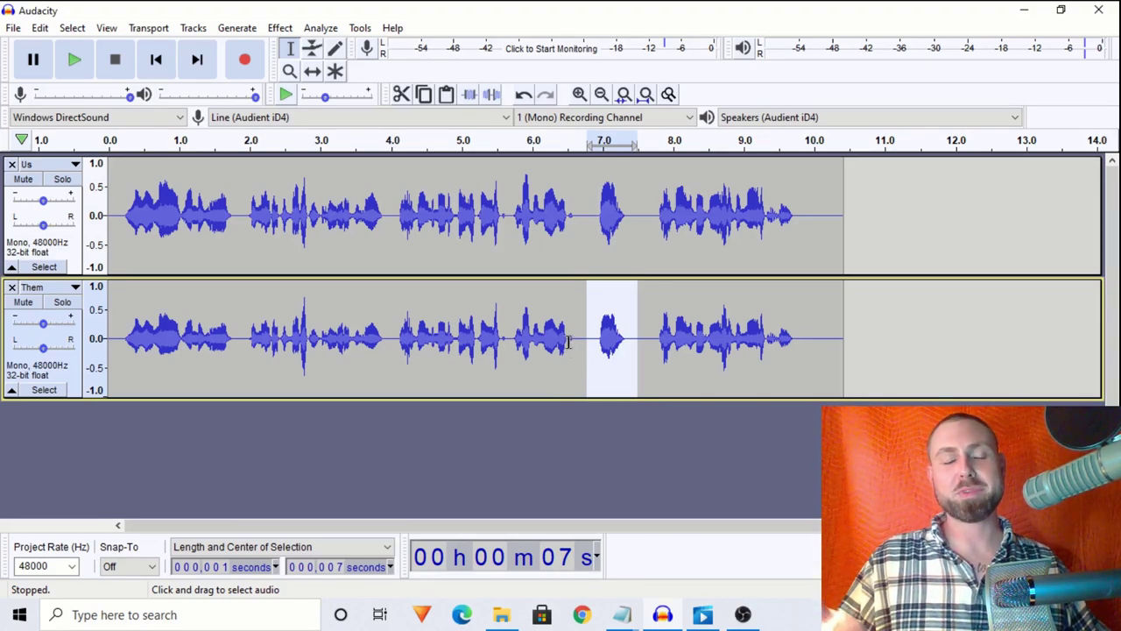
pyautogui.doubleClick(131, 345)
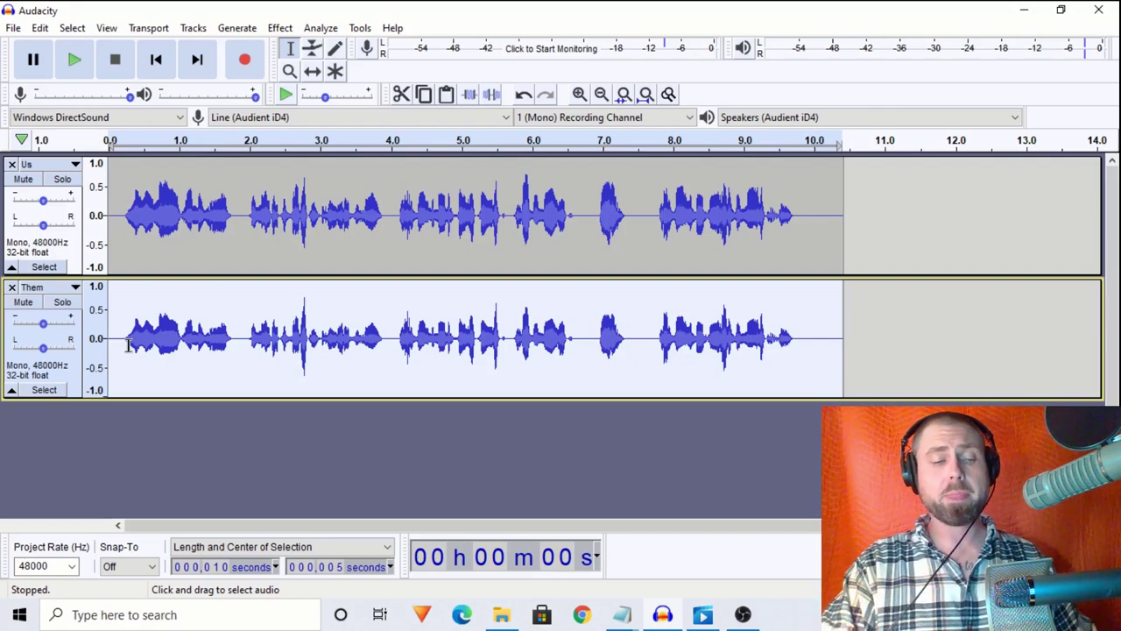
# Play both tracks together, then play the Us track soloed.
pyautogui.press('space')
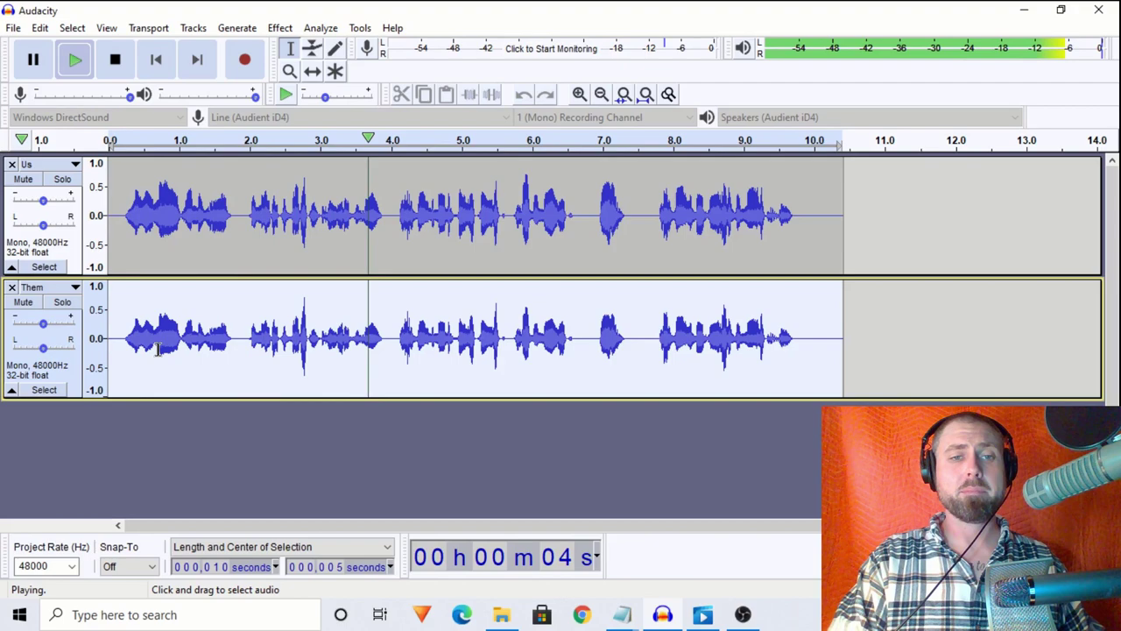
pyautogui.press('space')
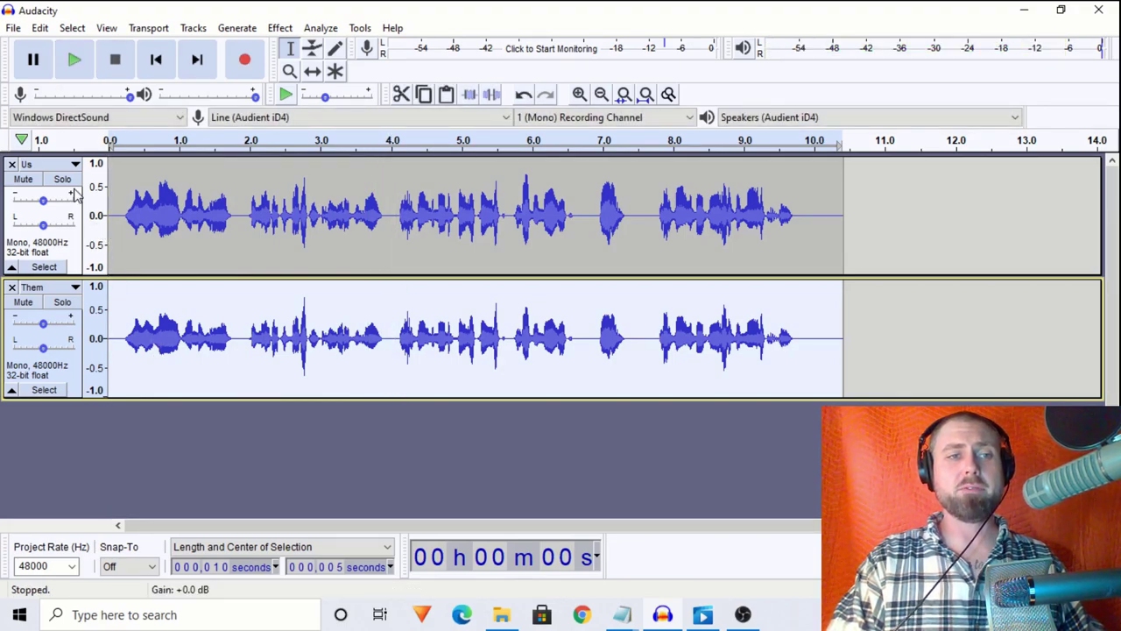
pyautogui.click(62, 179)
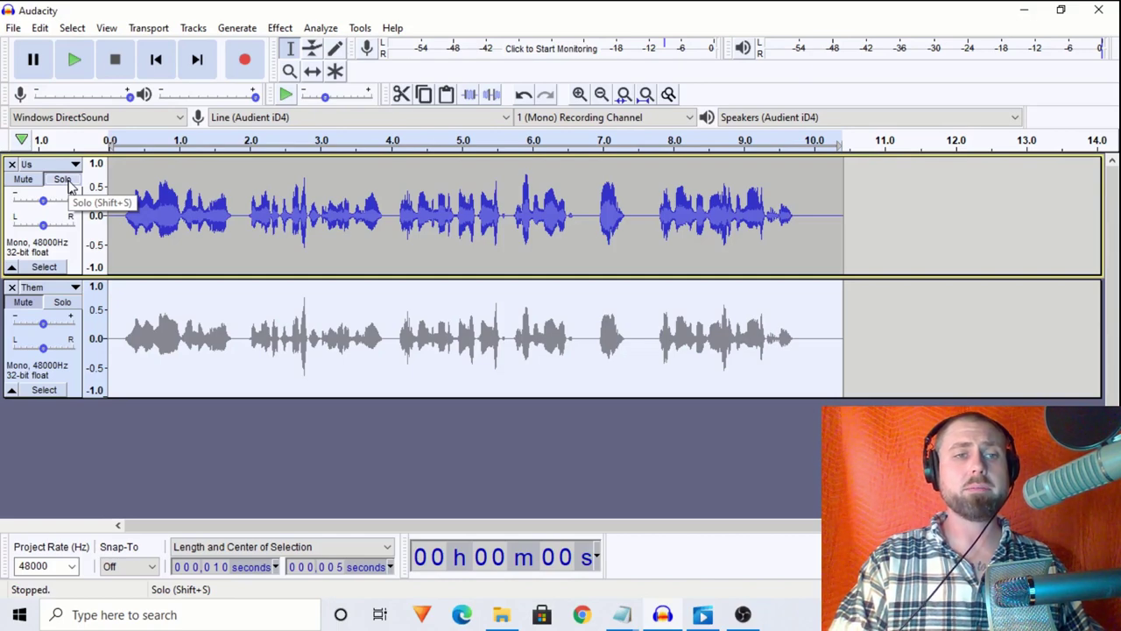
pyautogui.press('space')
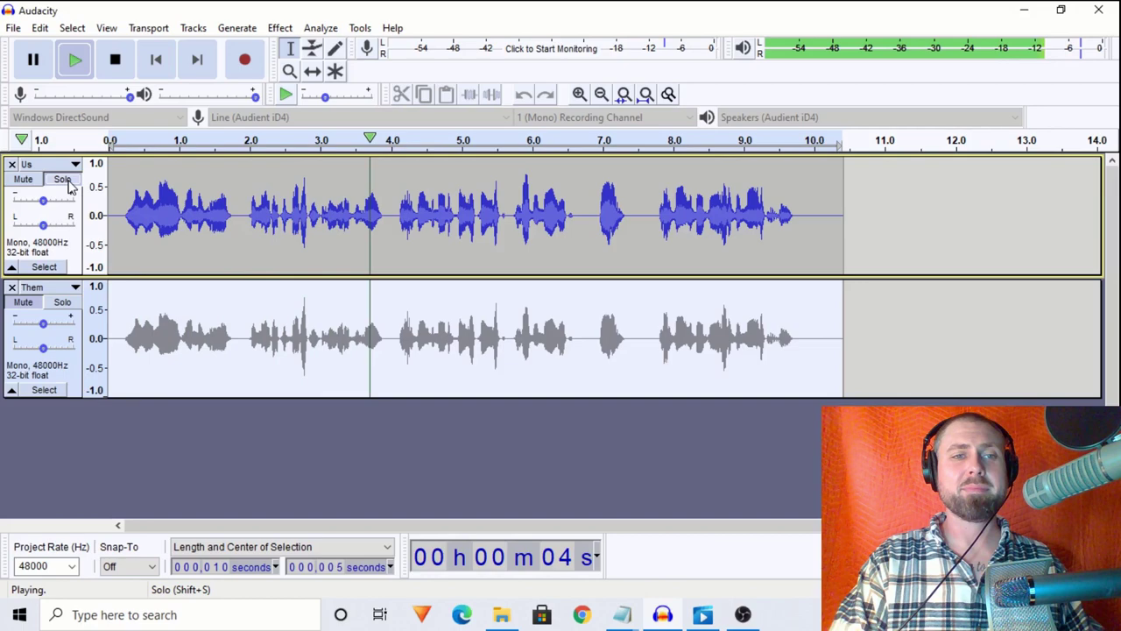
pyautogui.press('space')
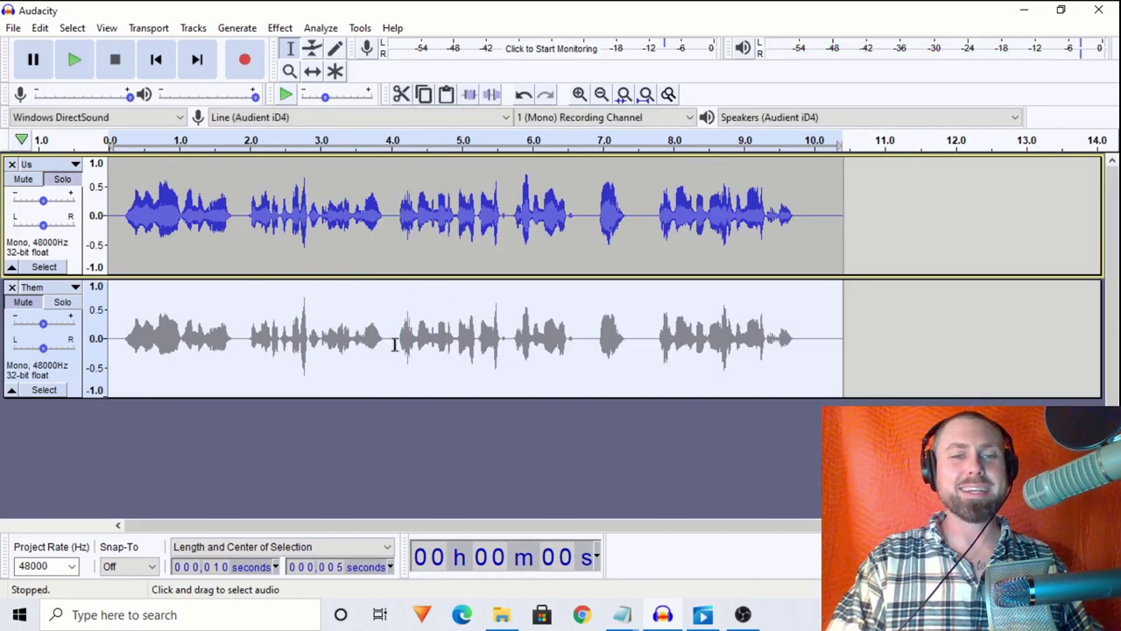
# Compare the Them and Us takes soloed from 4 s.
pyautogui.click(397, 344)
pyautogui.click(63, 303)
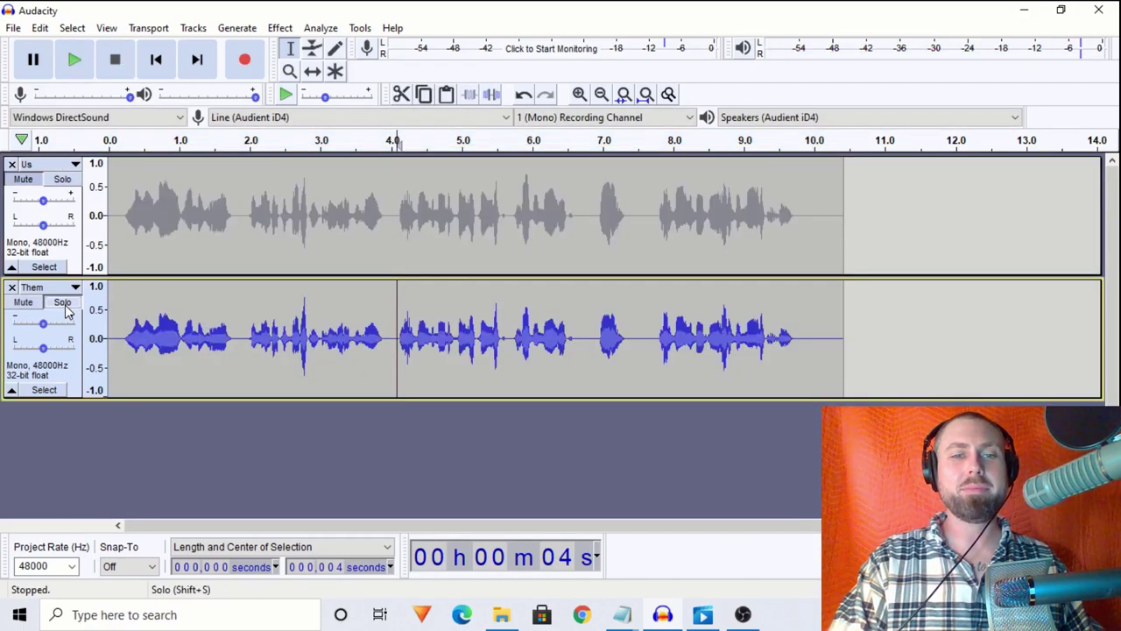
pyautogui.press('space')
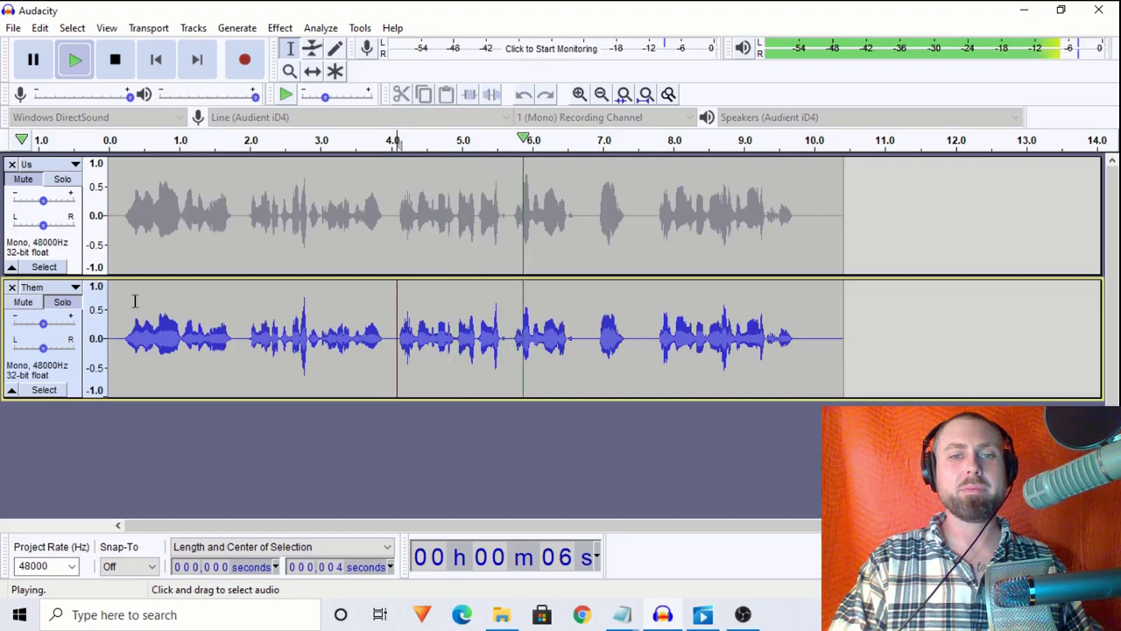
pyautogui.press('space')
pyautogui.click(63, 179)
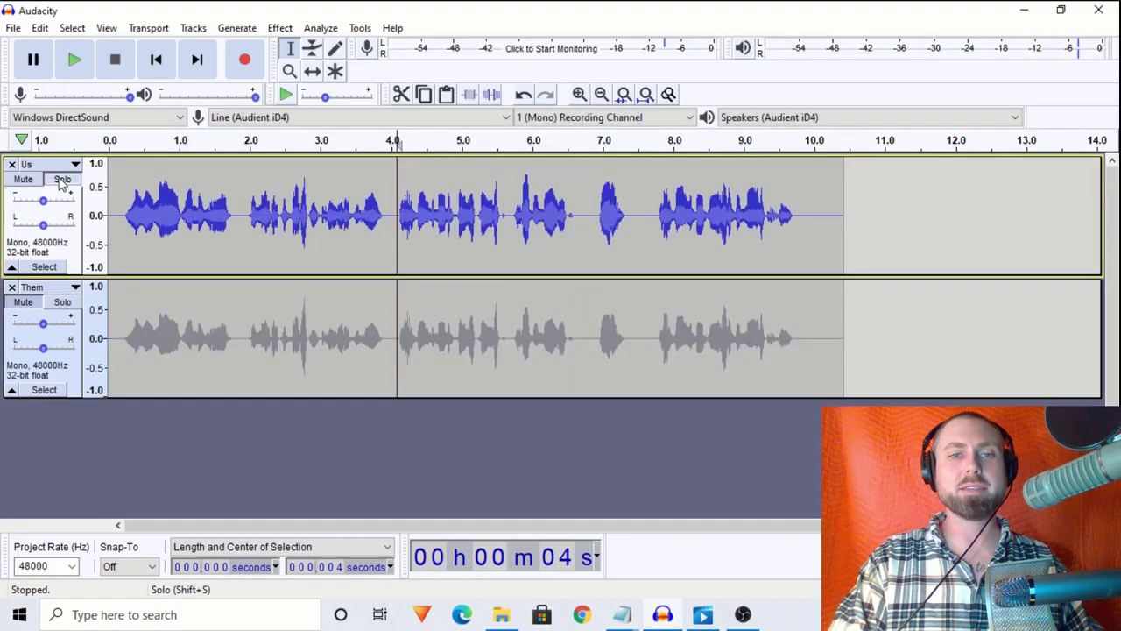
pyautogui.press('space')
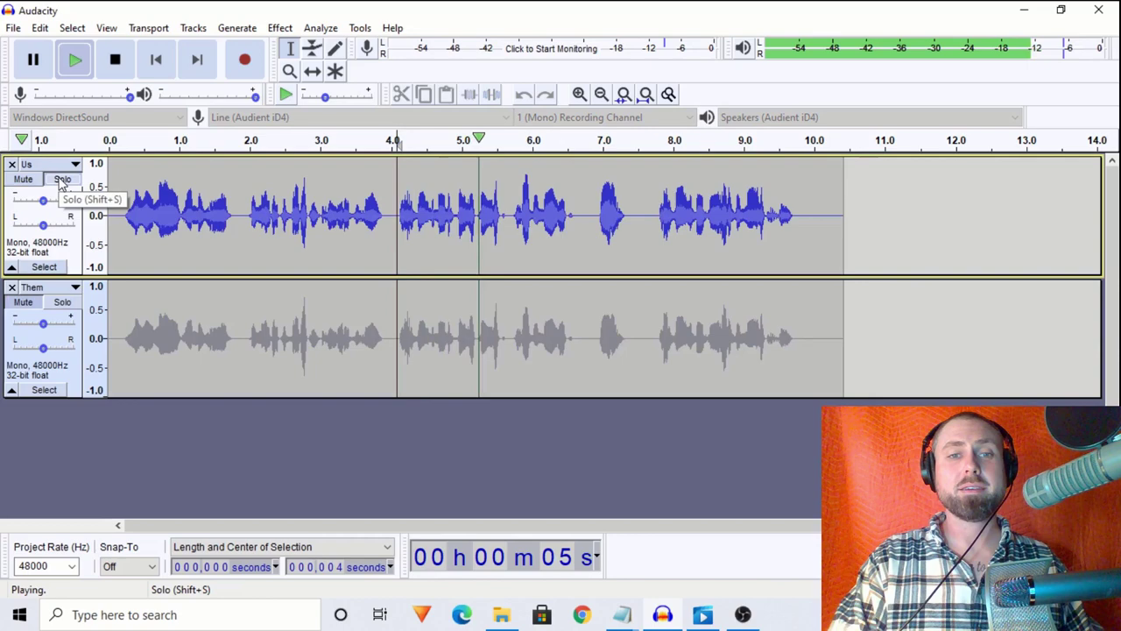
pyautogui.press('space')
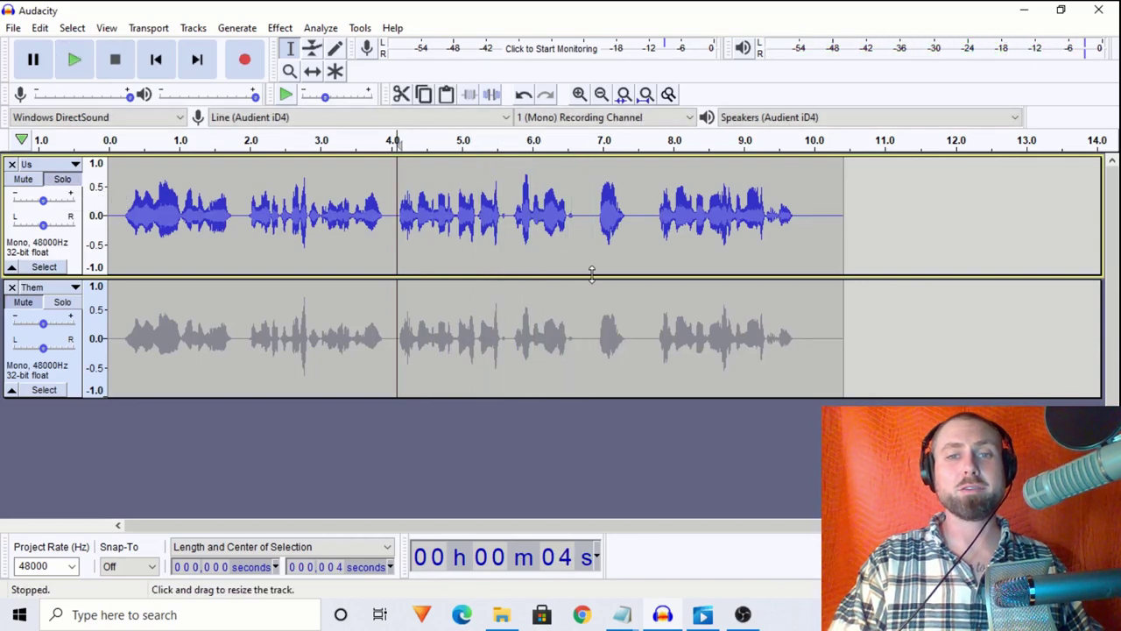
# Compare the Them and Us takes soloed from about 7 s.
pyautogui.click(587, 263)
pyautogui.click(67, 305)
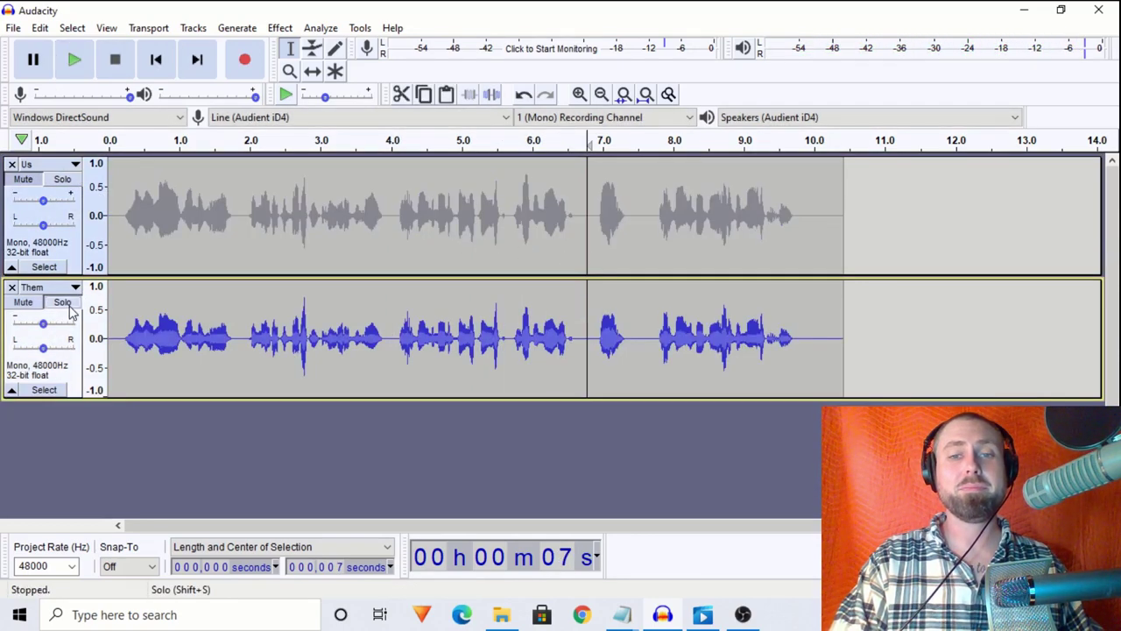
pyautogui.press('space')
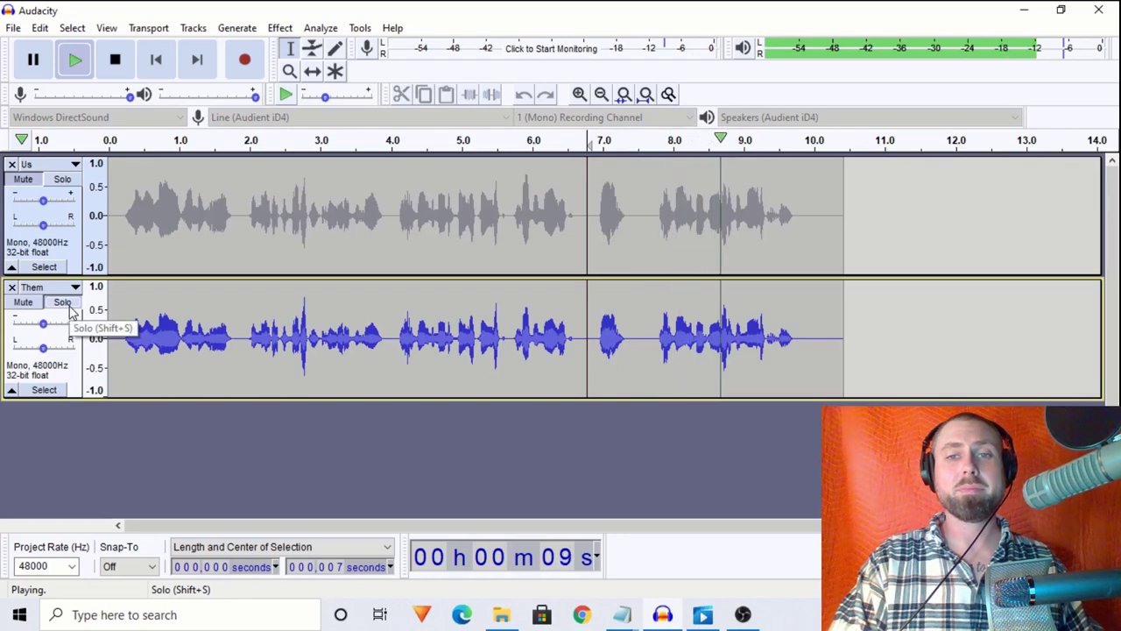
pyautogui.press('space')
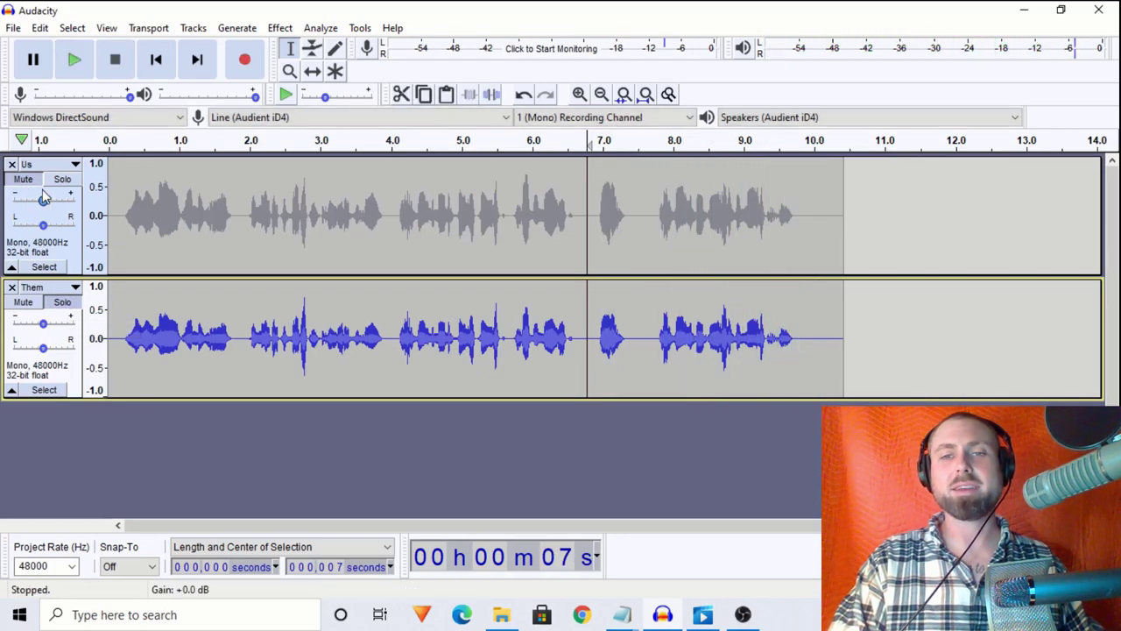
pyautogui.click(60, 180)
pyautogui.press('space')
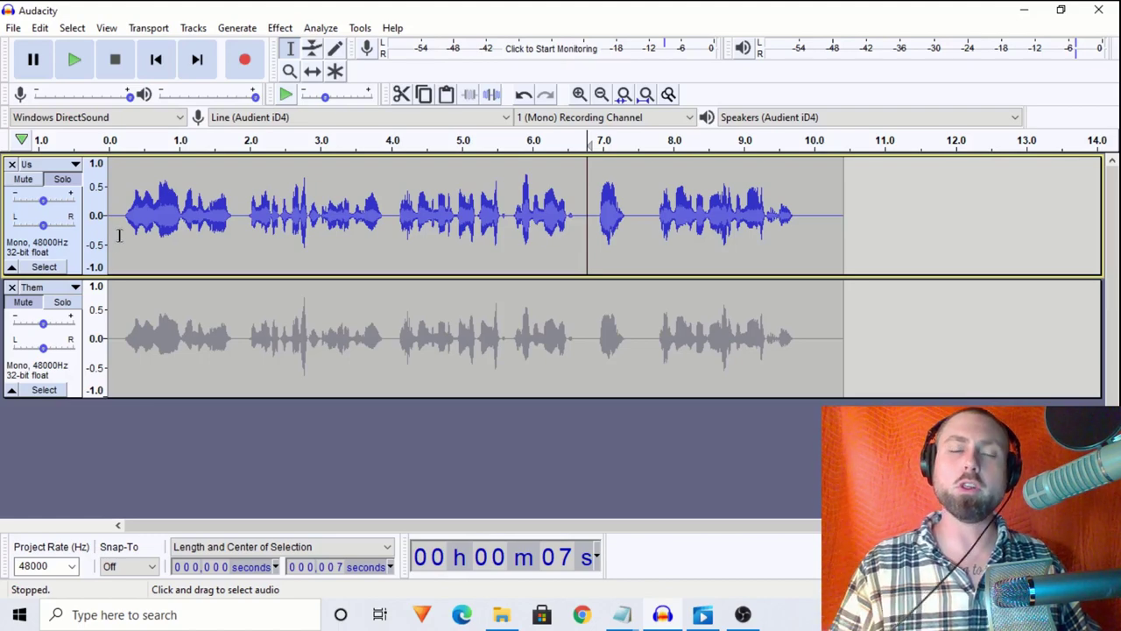
pyautogui.moveTo(121, 236); pyautogui.dragTo(439, 279)
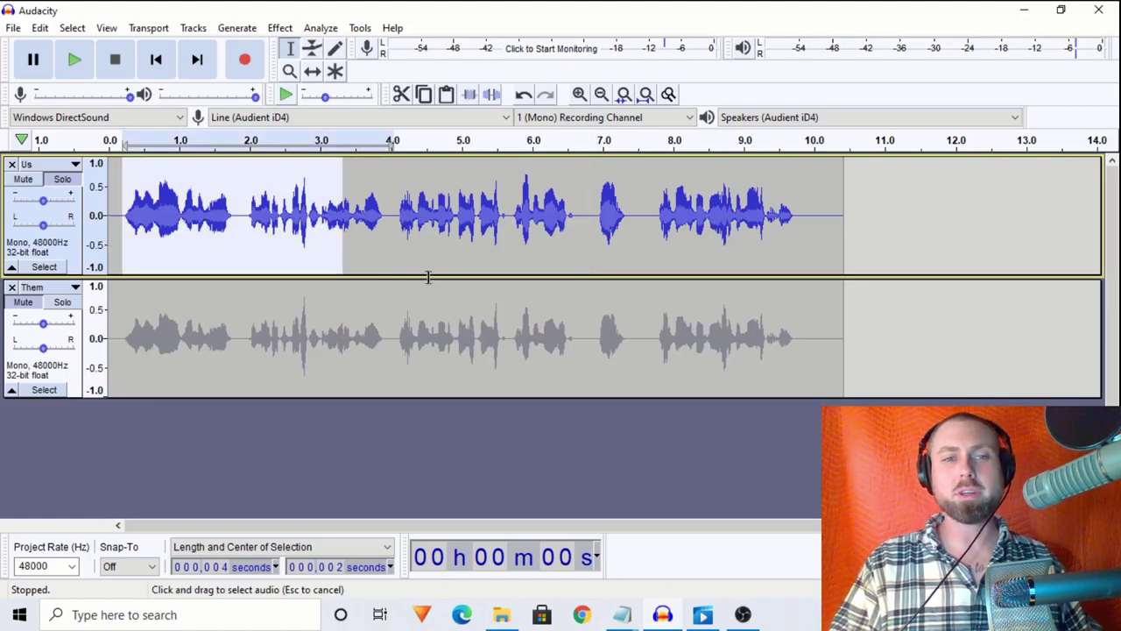
pyautogui.click(132, 232)
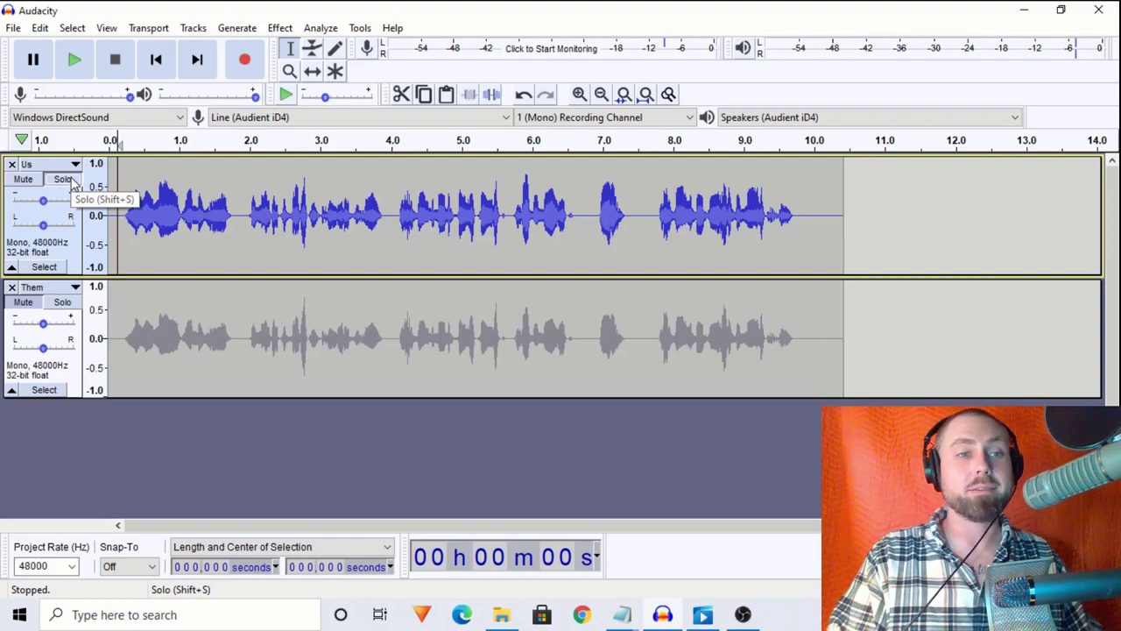
pyautogui.click(62, 303)
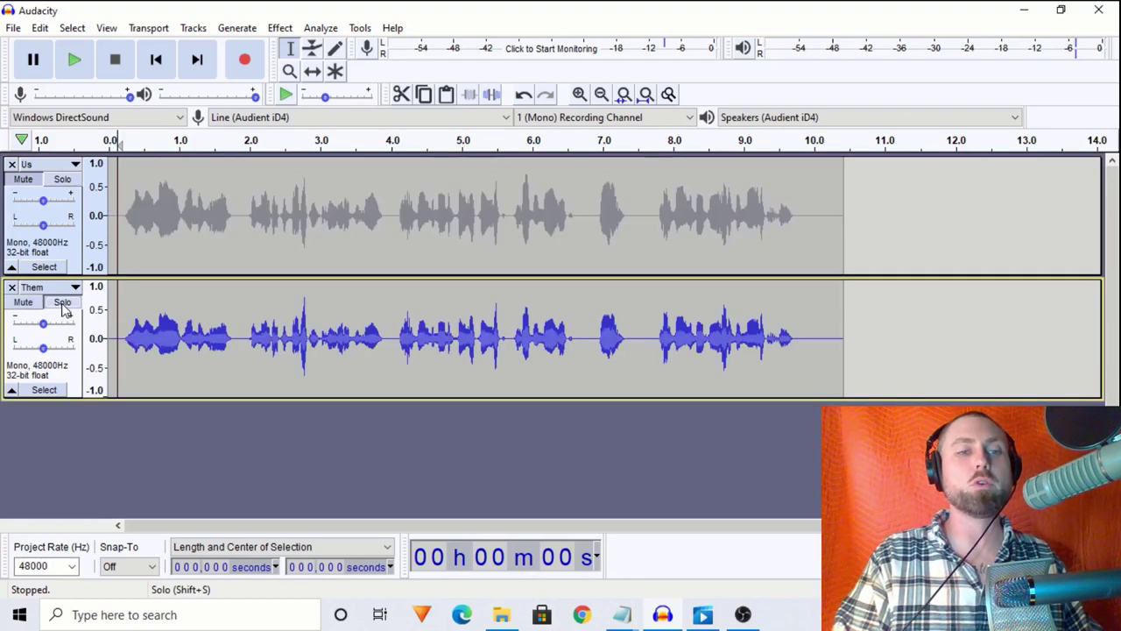
pyautogui.press('space')
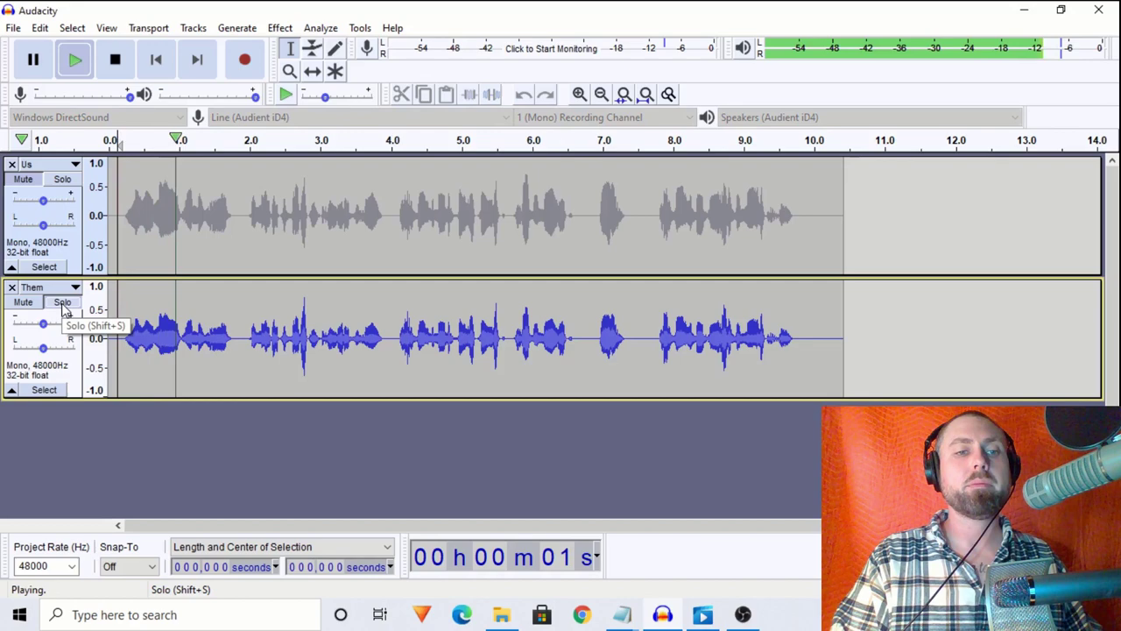
pyautogui.press('space')
pyautogui.click(63, 179)
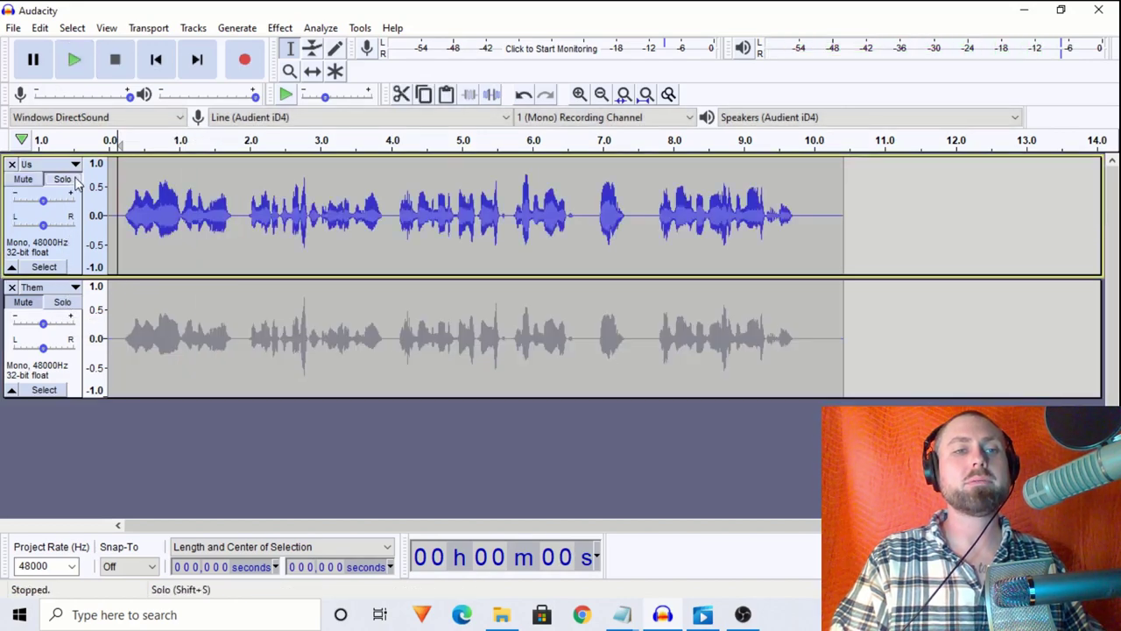
pyautogui.press('space')
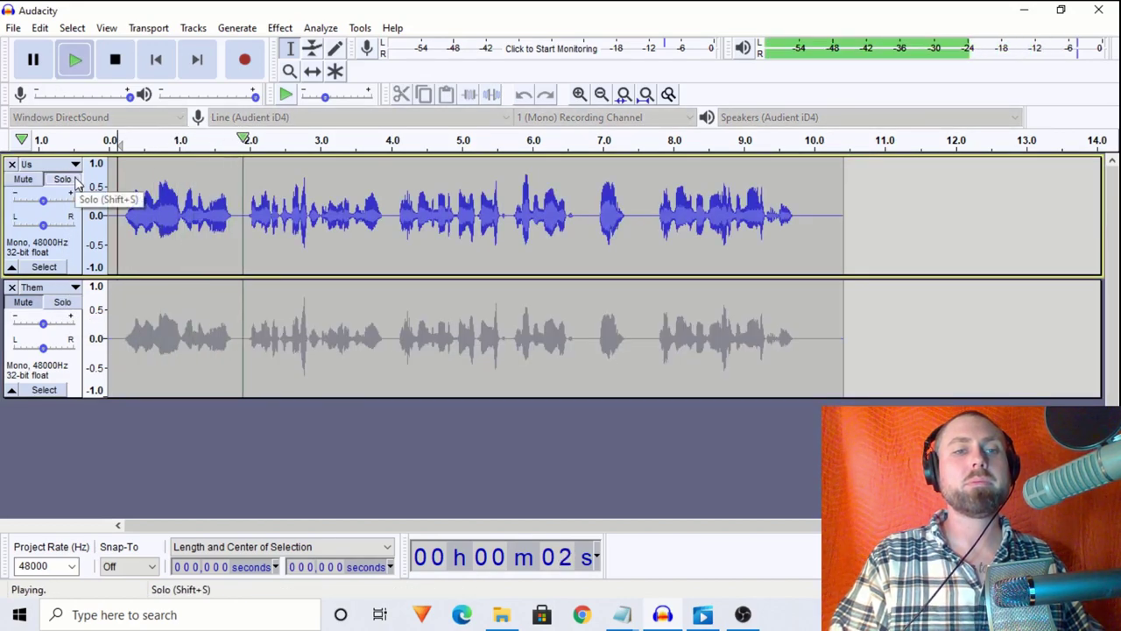
pyautogui.press('space')
pyautogui.click(235, 231)
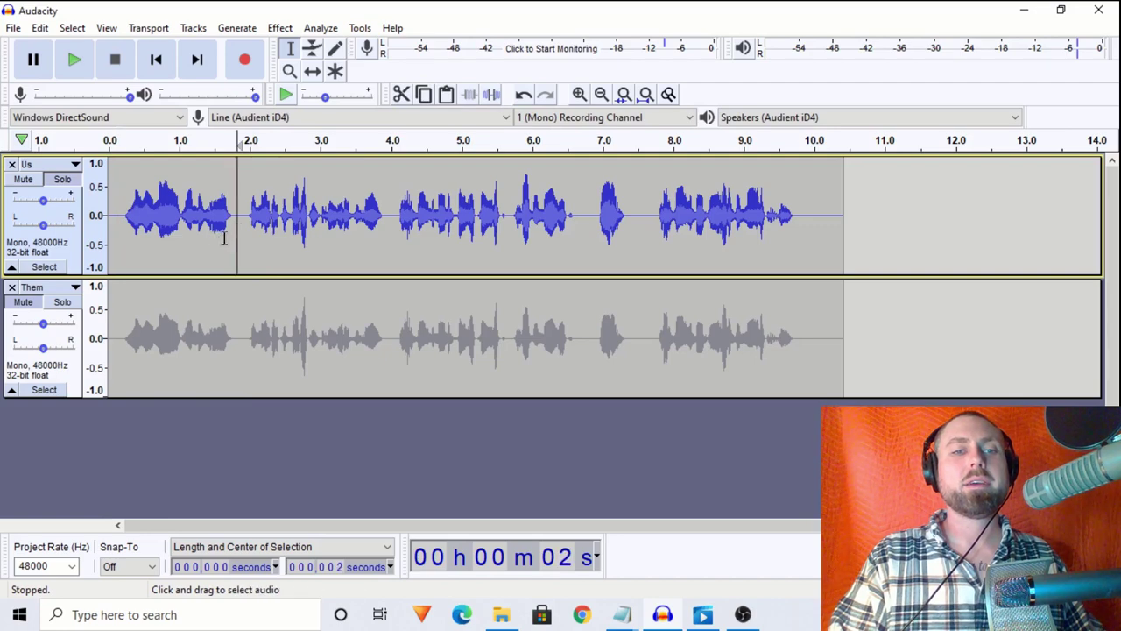
pyautogui.click(63, 302)
pyautogui.press('space')
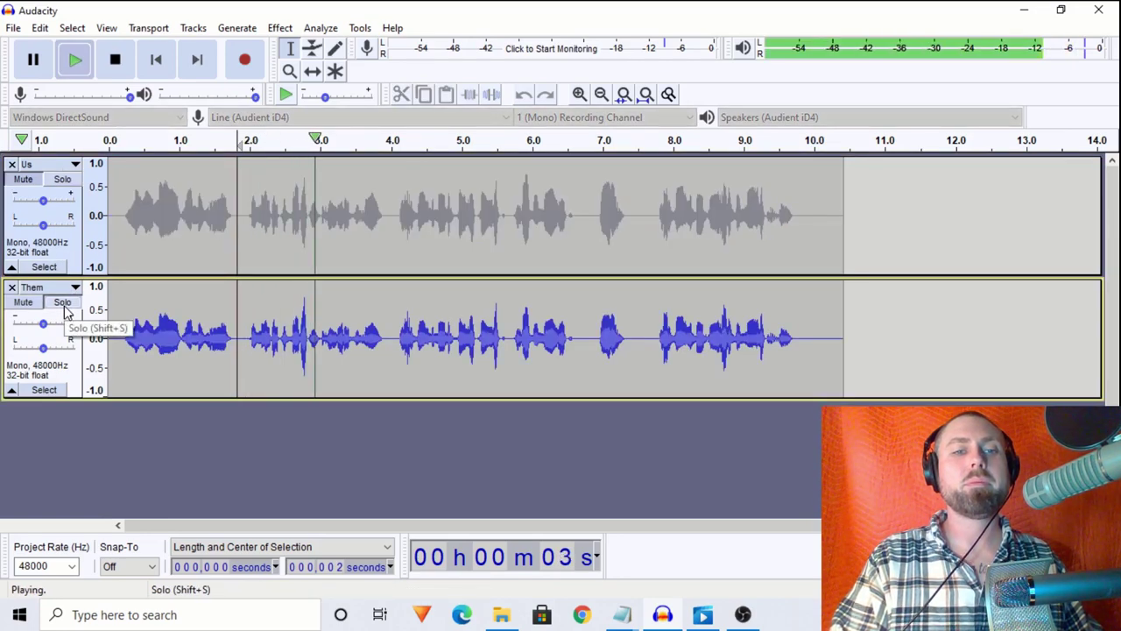
pyautogui.press('space')
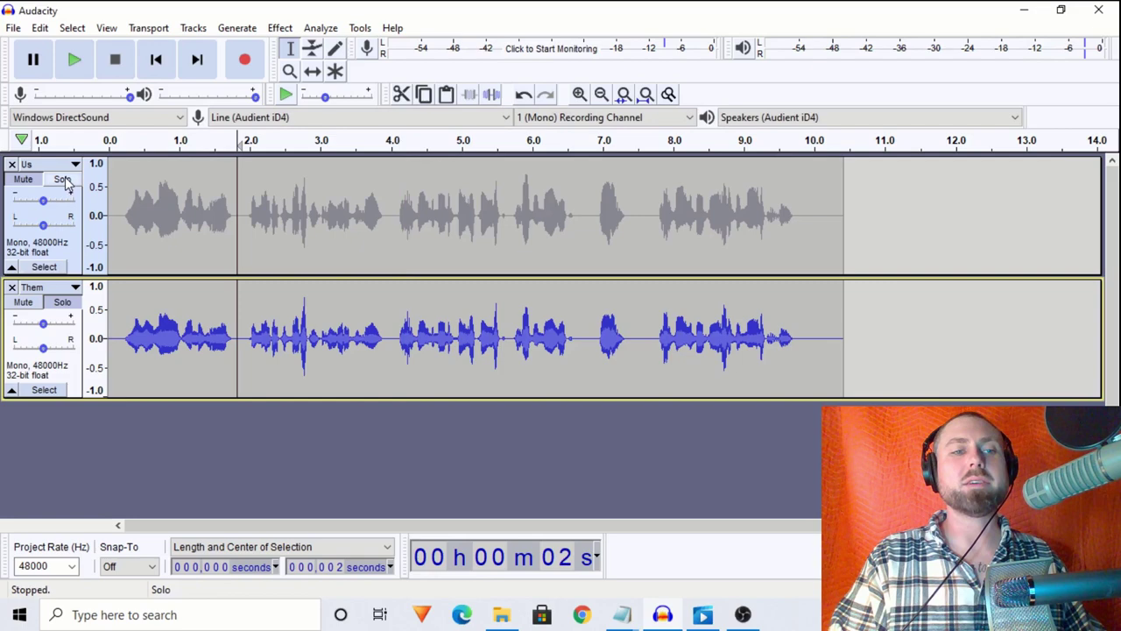
pyautogui.click(63, 179)
pyautogui.press('space')
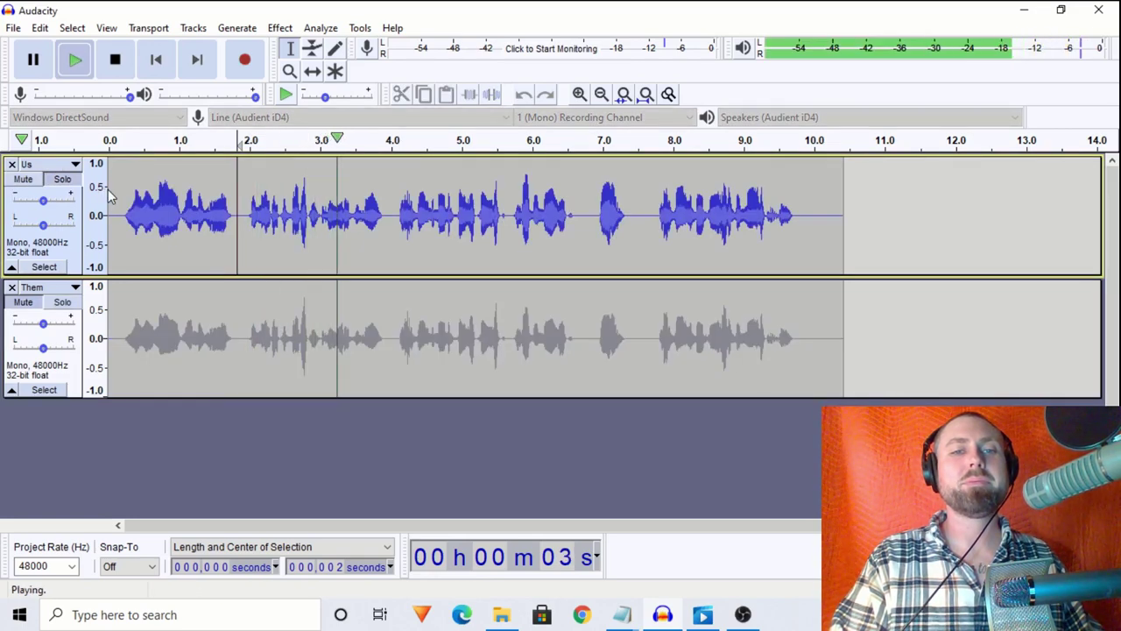
pyautogui.press('space')
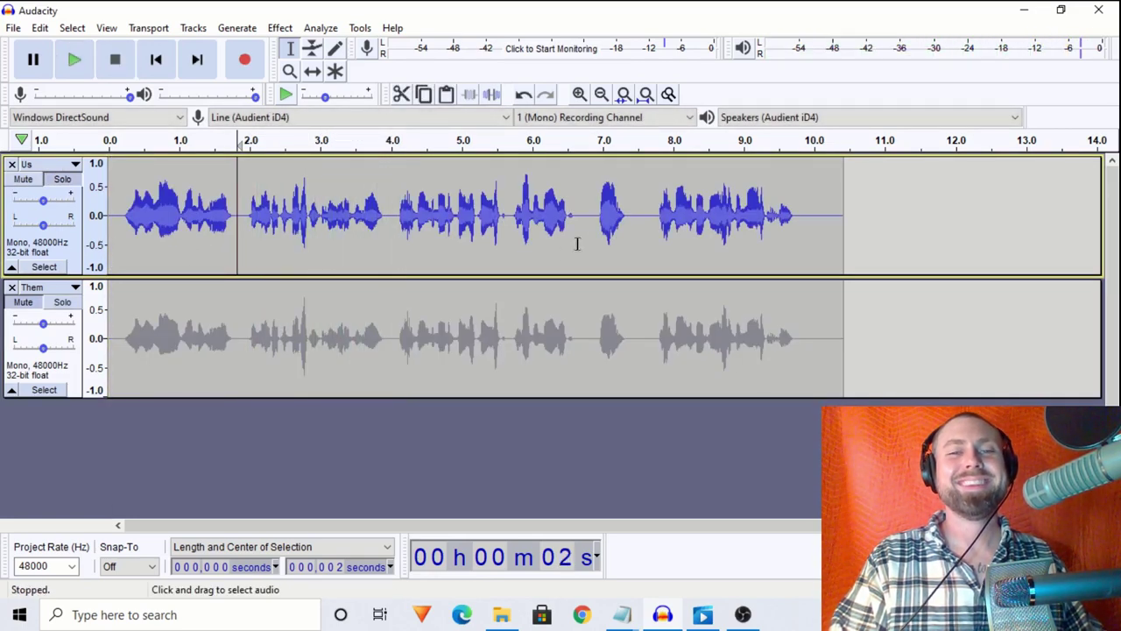
pyautogui.click(595, 239)
pyautogui.click(62, 301)
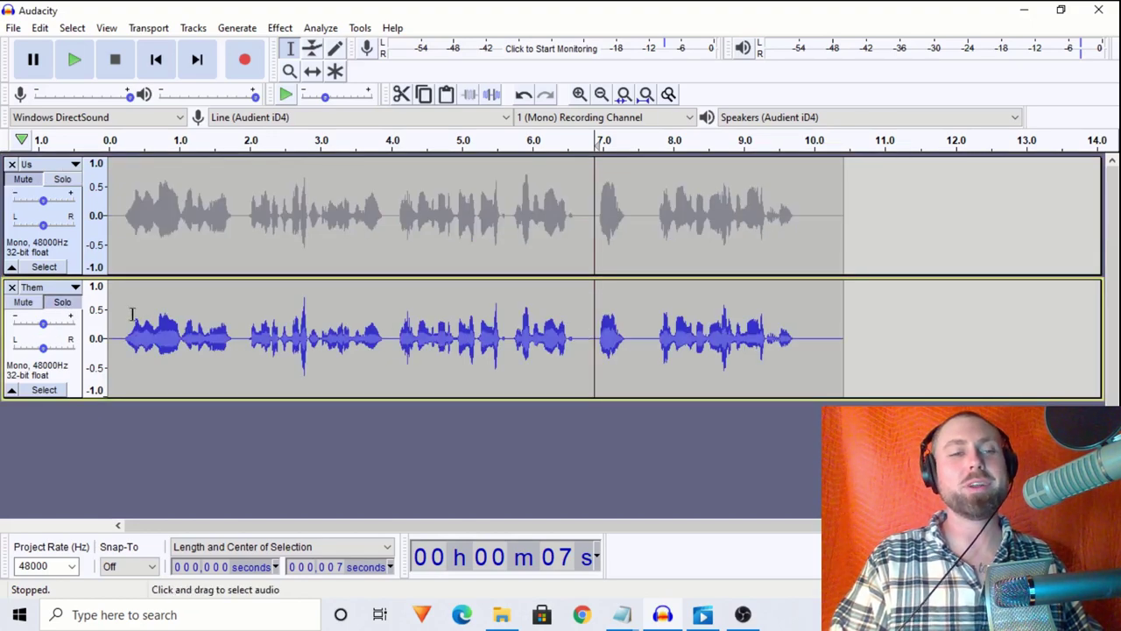
pyautogui.press('space')
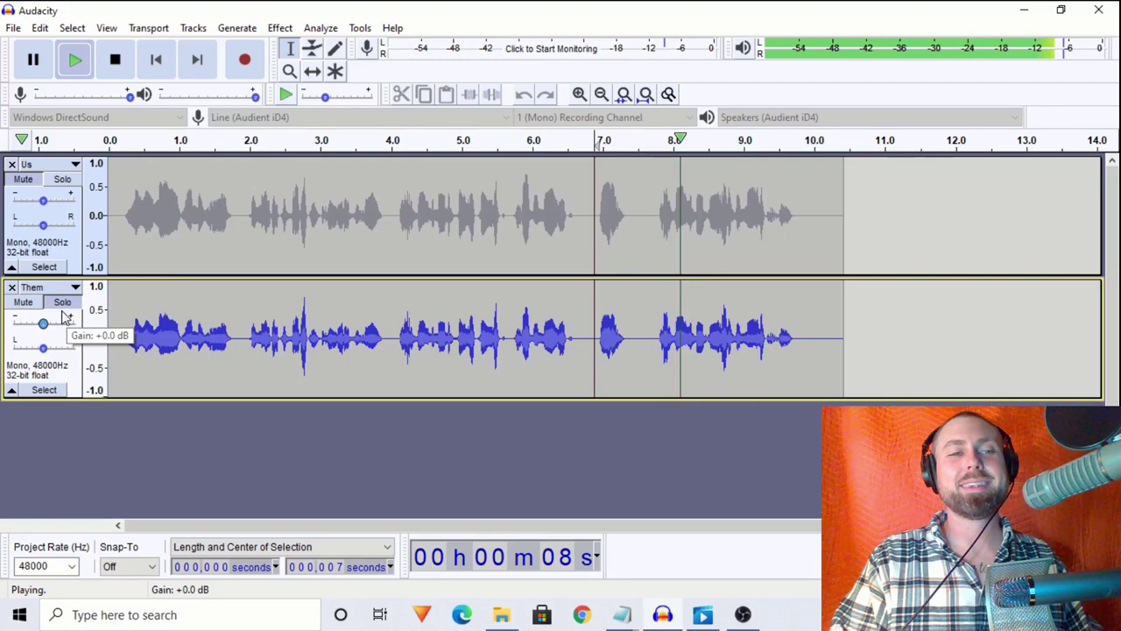
pyautogui.press('space')
pyautogui.click(62, 178)
pyautogui.press('space')
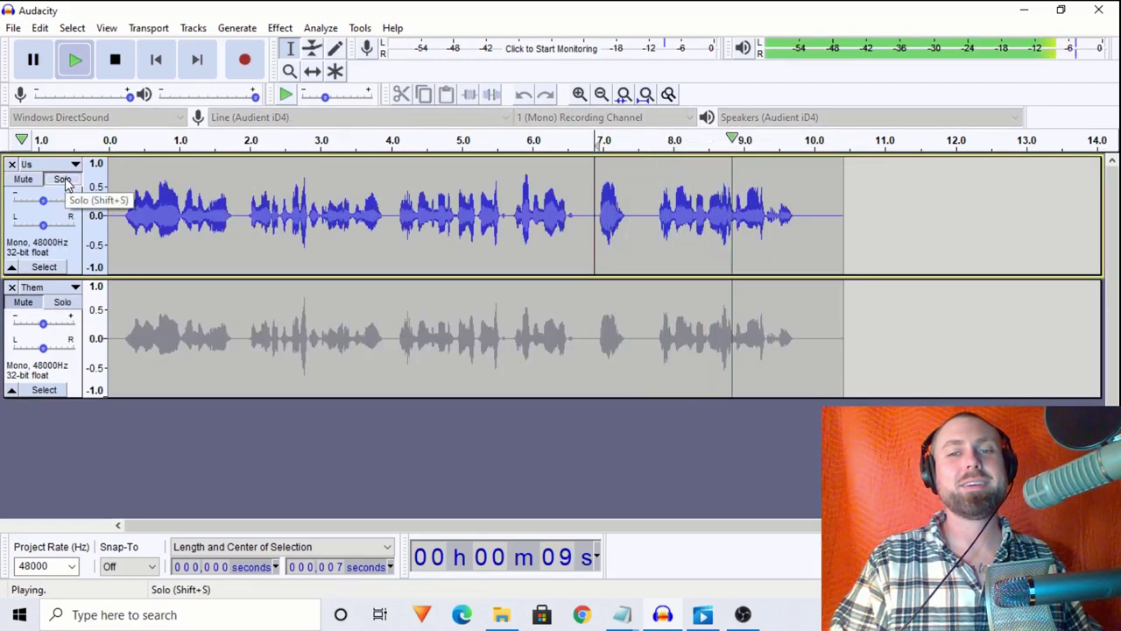
pyautogui.press('space')
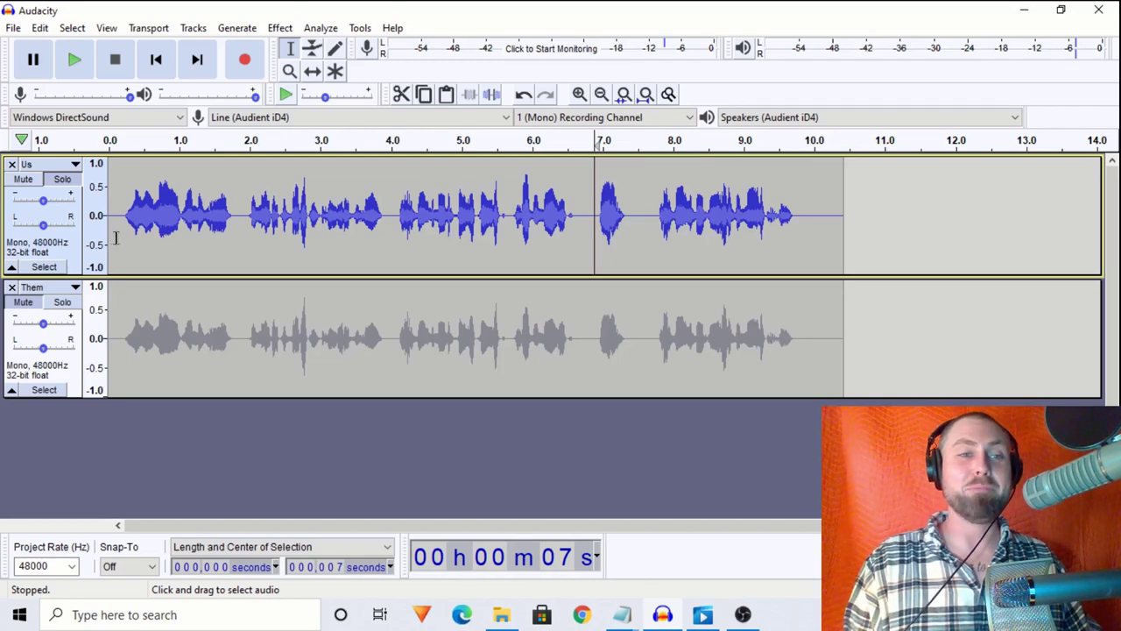
# Select the Us track from its start, adjusting the span and briefly checking the Effect menu.
pyautogui.moveTo(115, 237); pyautogui.dragTo(812, 262)
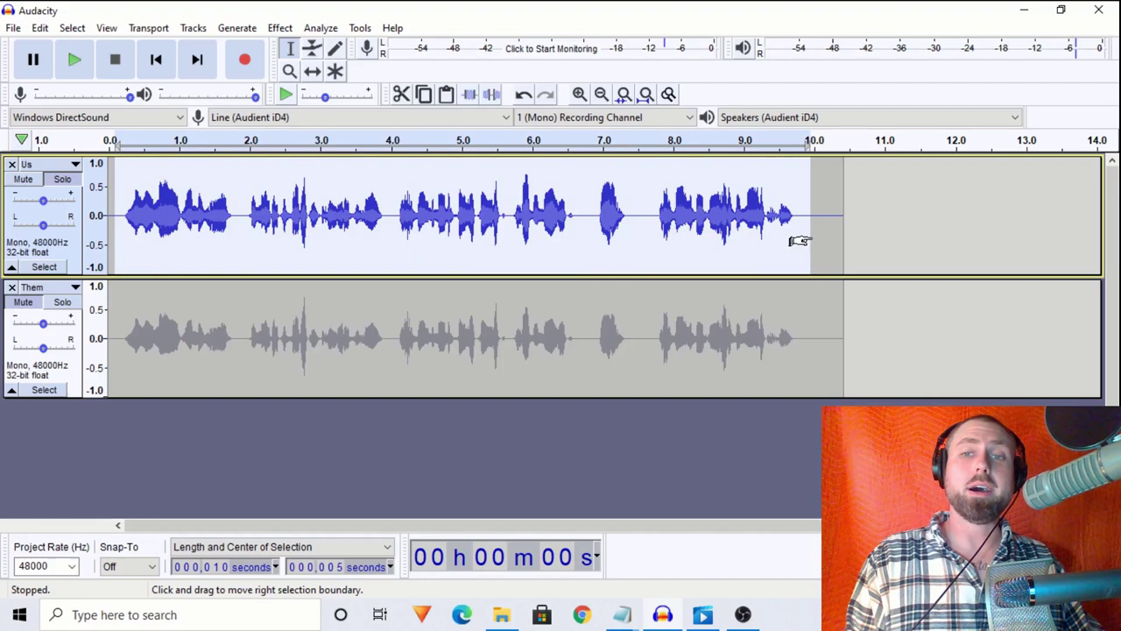
pyautogui.moveTo(797, 236); pyautogui.dragTo(337, 192)
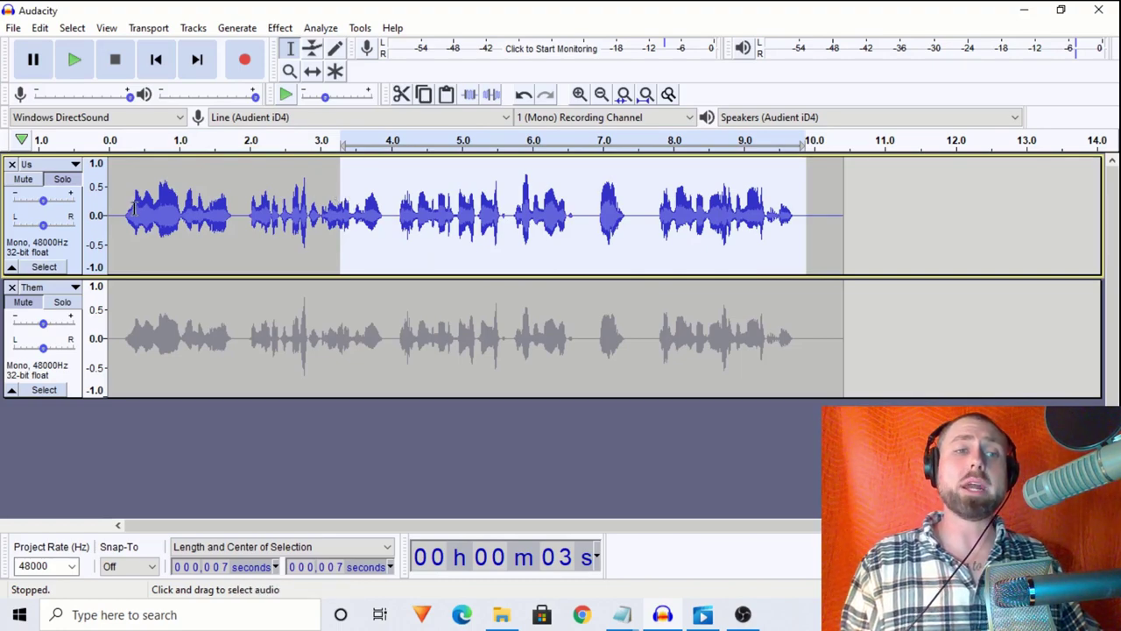
pyautogui.moveTo(115, 215); pyautogui.dragTo(432, 237)
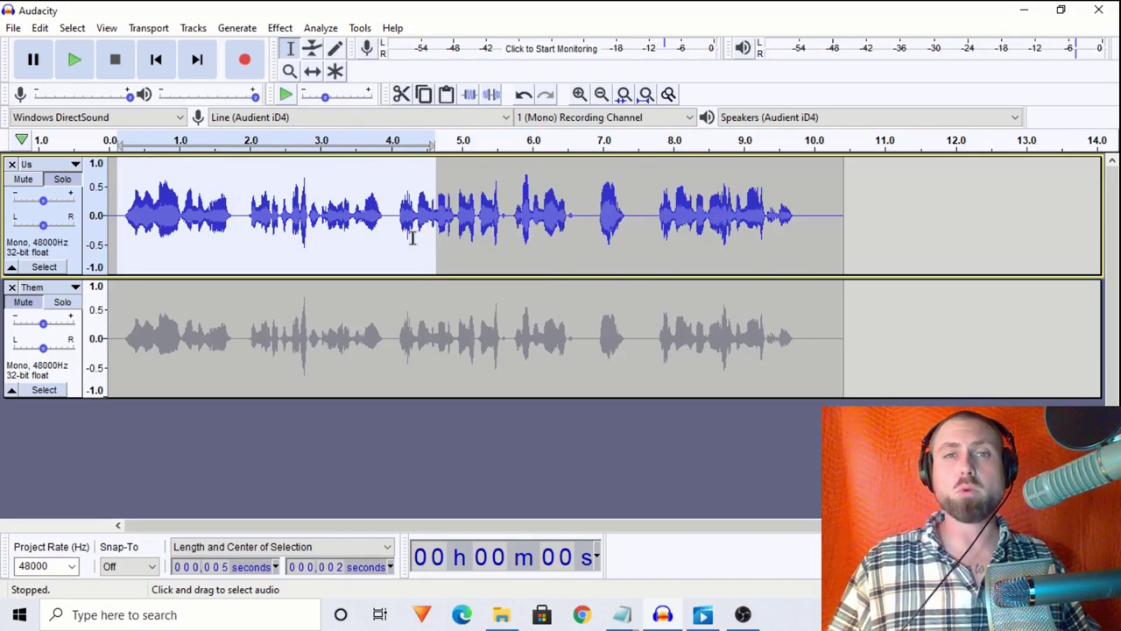
pyautogui.click(279, 27)
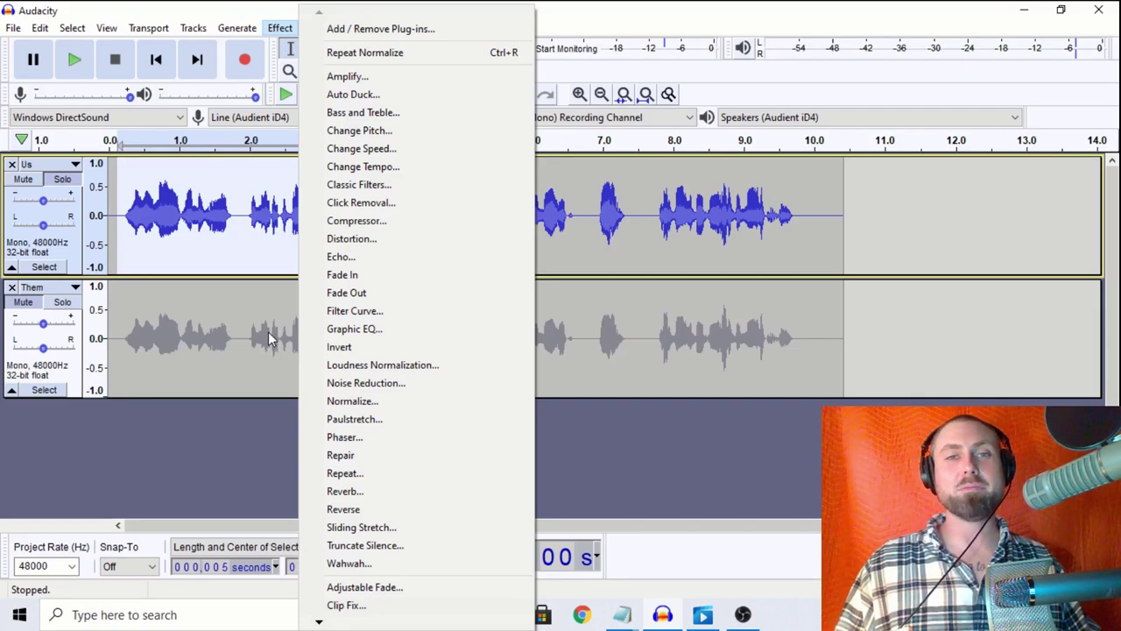
pyautogui.click(118, 225)
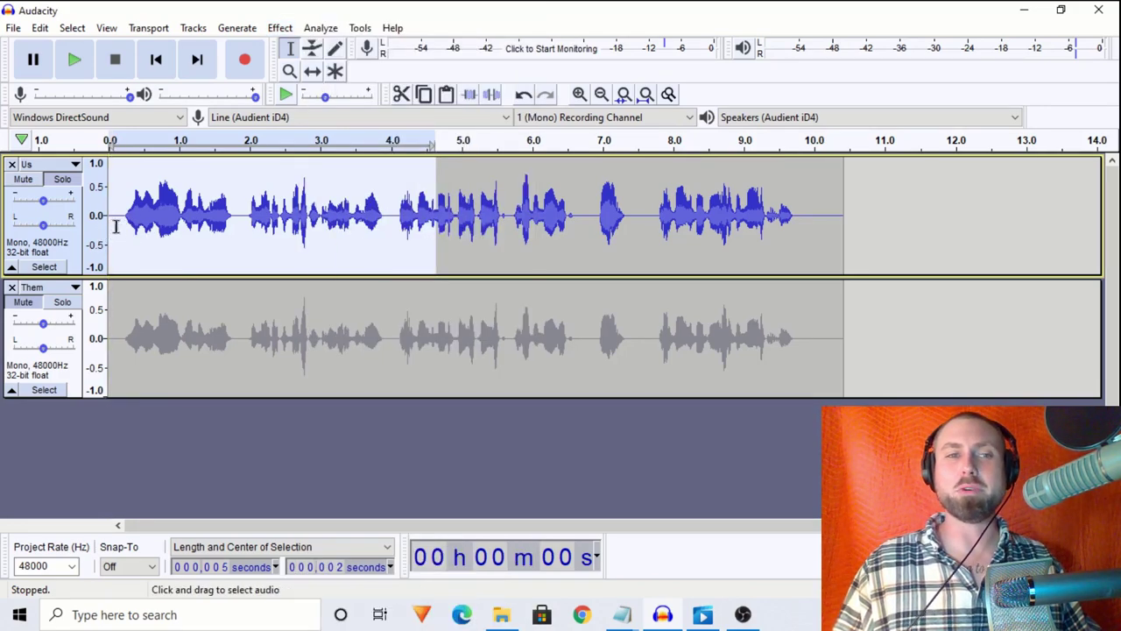
pyautogui.click(110, 223)
pyautogui.moveTo(113, 226); pyautogui.dragTo(312, 254)
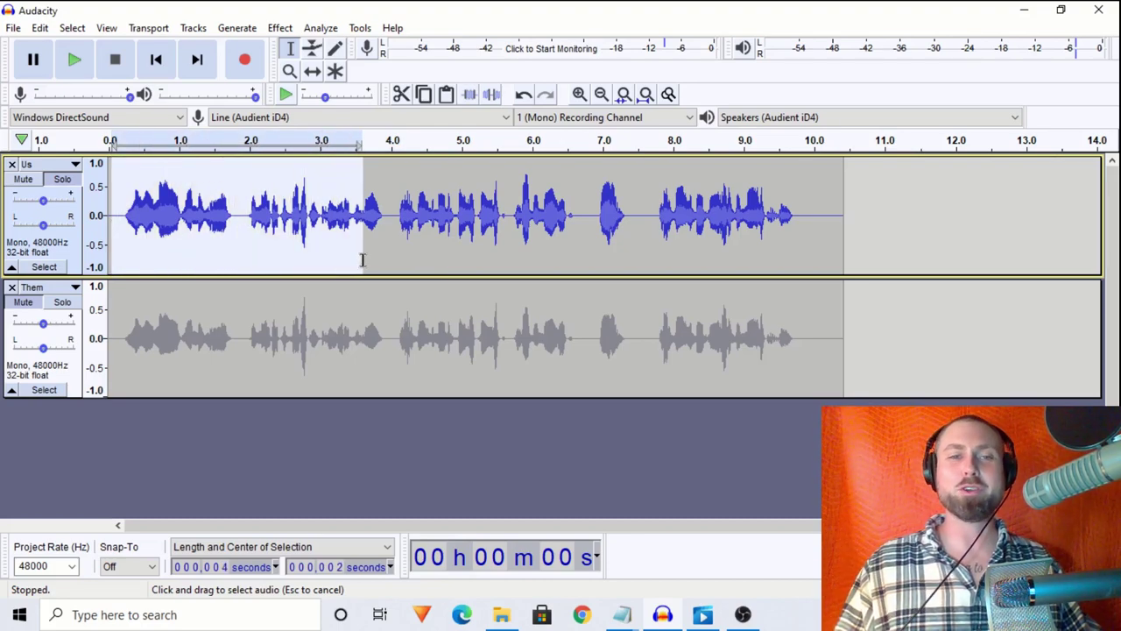
pyautogui.moveTo(312, 254)
pyautogui.mouseDown()
pyautogui.moveTo(355, 257)
pyautogui.moveTo(113, 215)
pyautogui.moveTo(803, 233)
pyautogui.mouseUp()
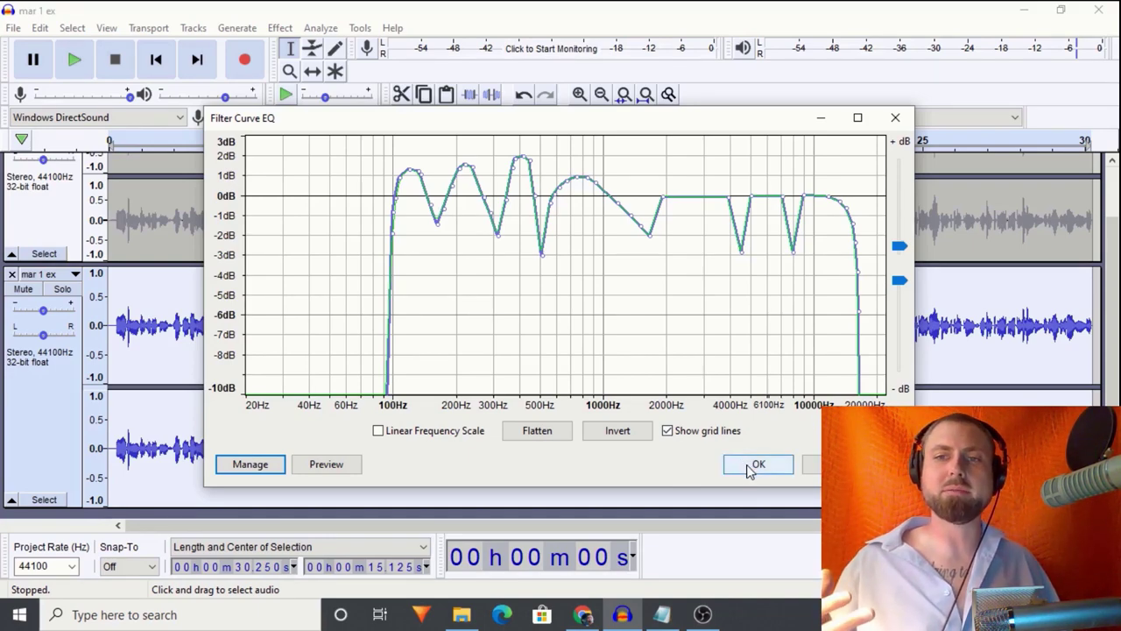
# Apply the pending Filter Curve EQ to mar 1 ex, then normalize it with default settings.
pyautogui.click(755, 465)
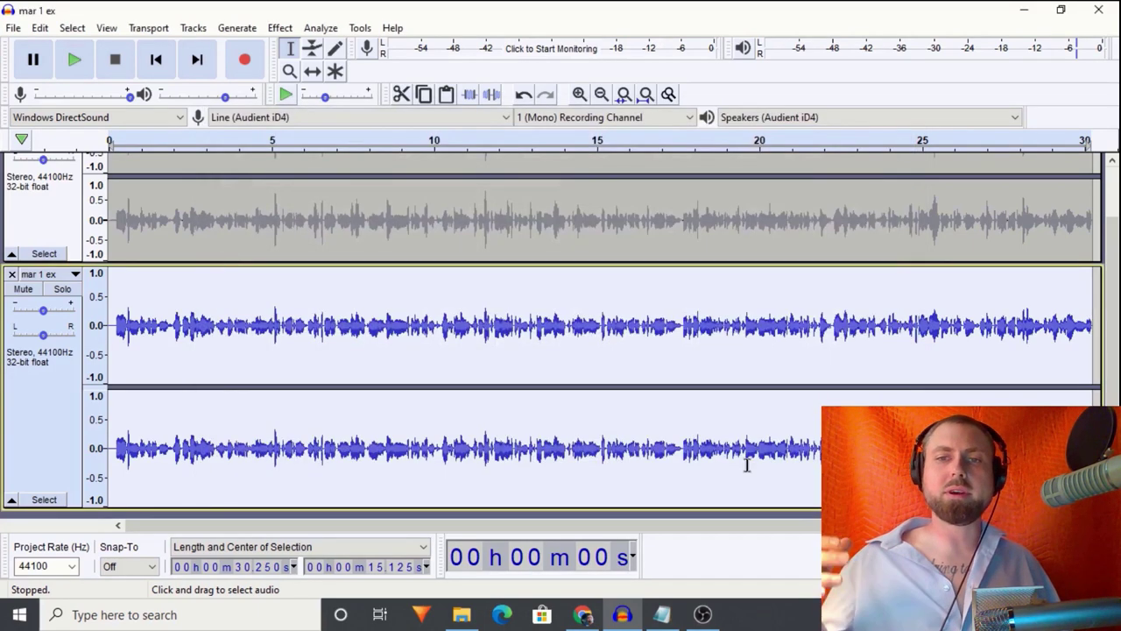
pyautogui.click(280, 28)
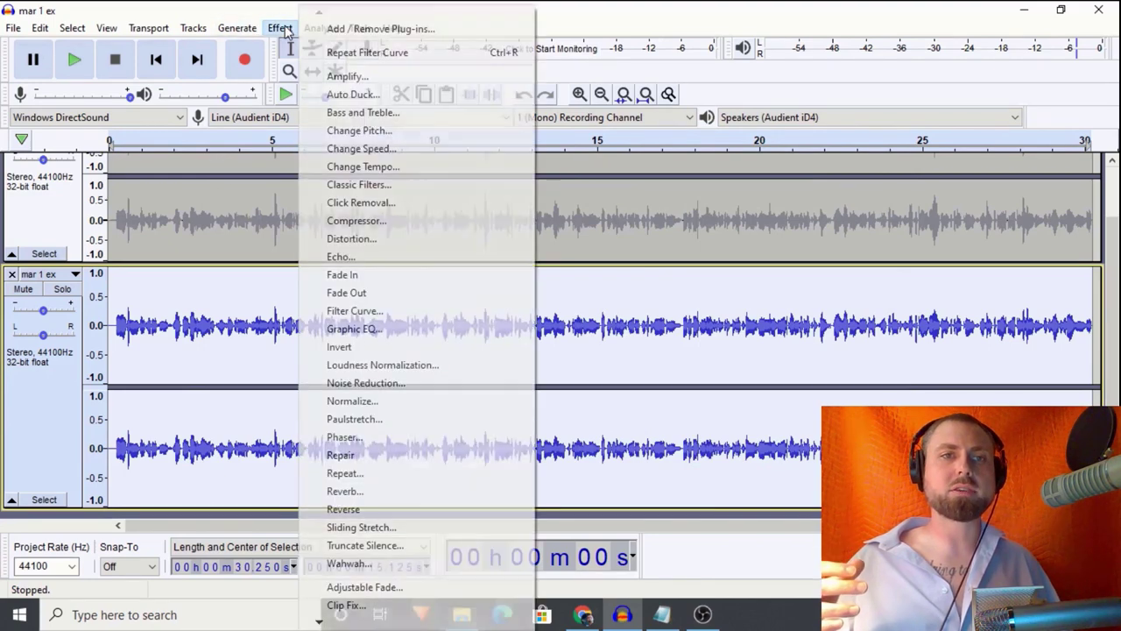
pyautogui.click(409, 402)
pyautogui.press('Return')
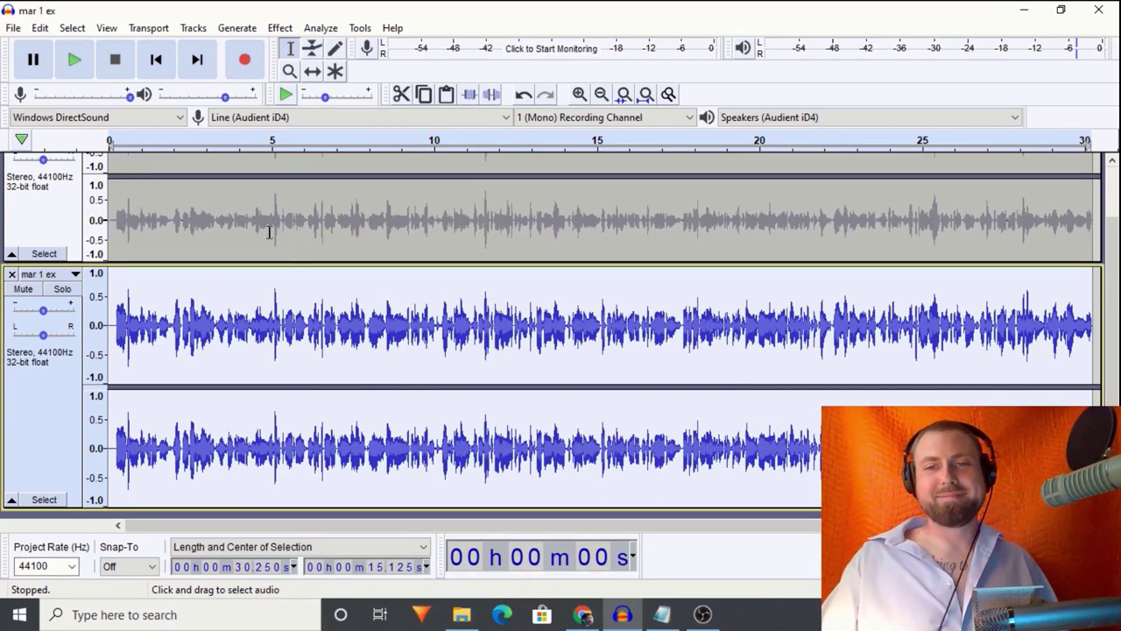
# Shrink the mar 1 ex track so both tracks fit, and unmute it.
pyautogui.scroll(2, 180, 218)
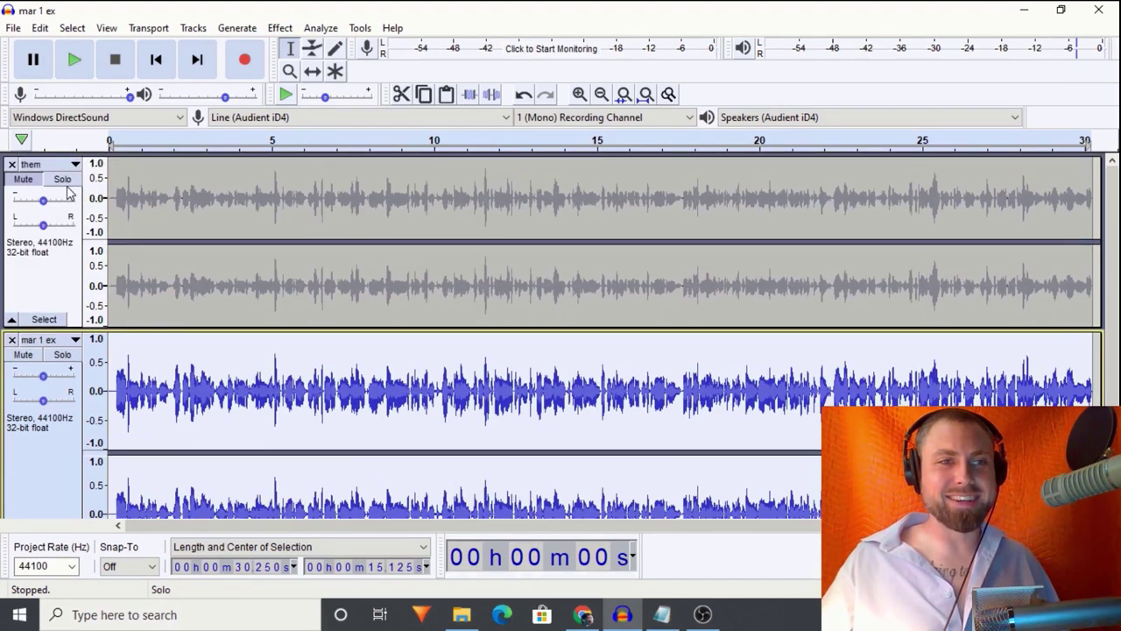
pyautogui.click(65, 182)
pyautogui.scroll(-3, 273, 235)
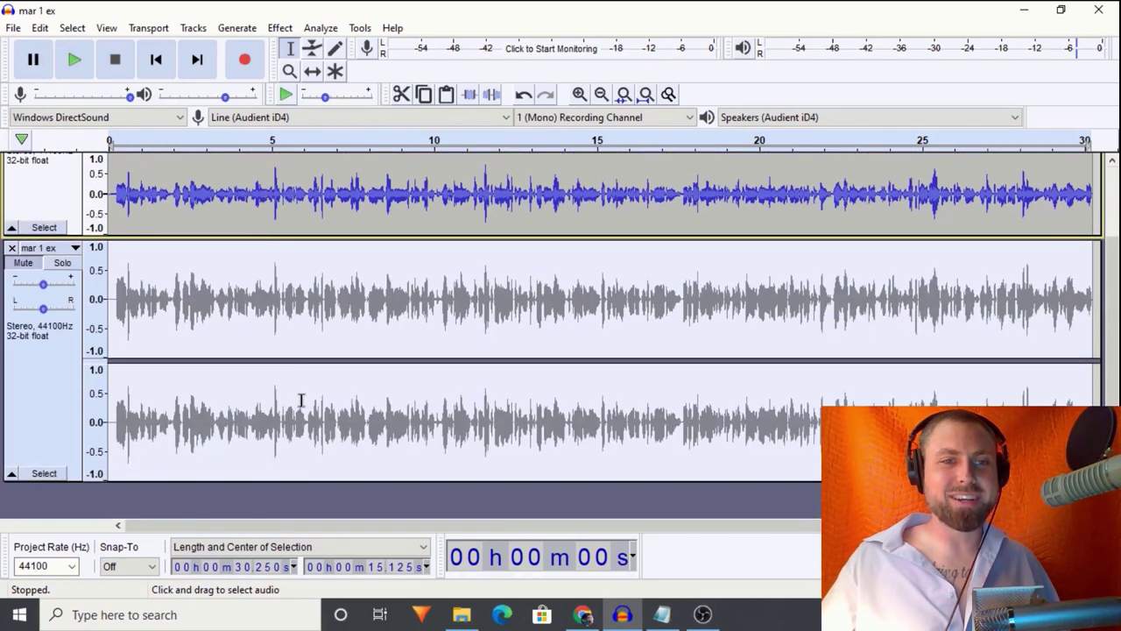
pyautogui.moveTo(308, 478); pyautogui.dragTo(308, 430)
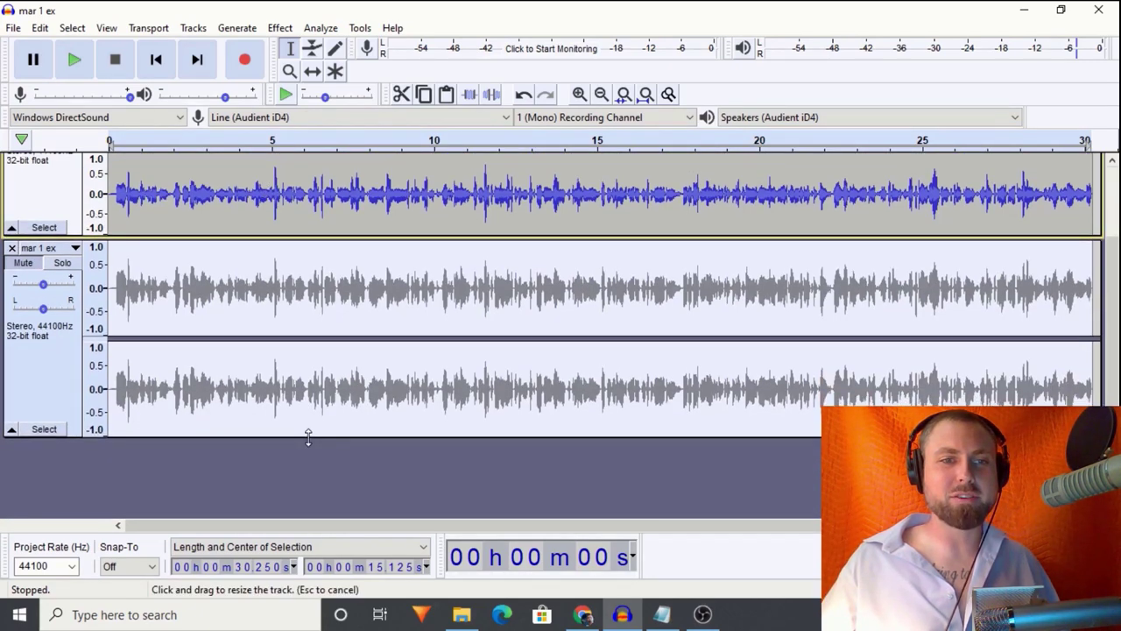
pyautogui.scroll(1, 210, 293)
pyautogui.scroll(-1, 303, 481)
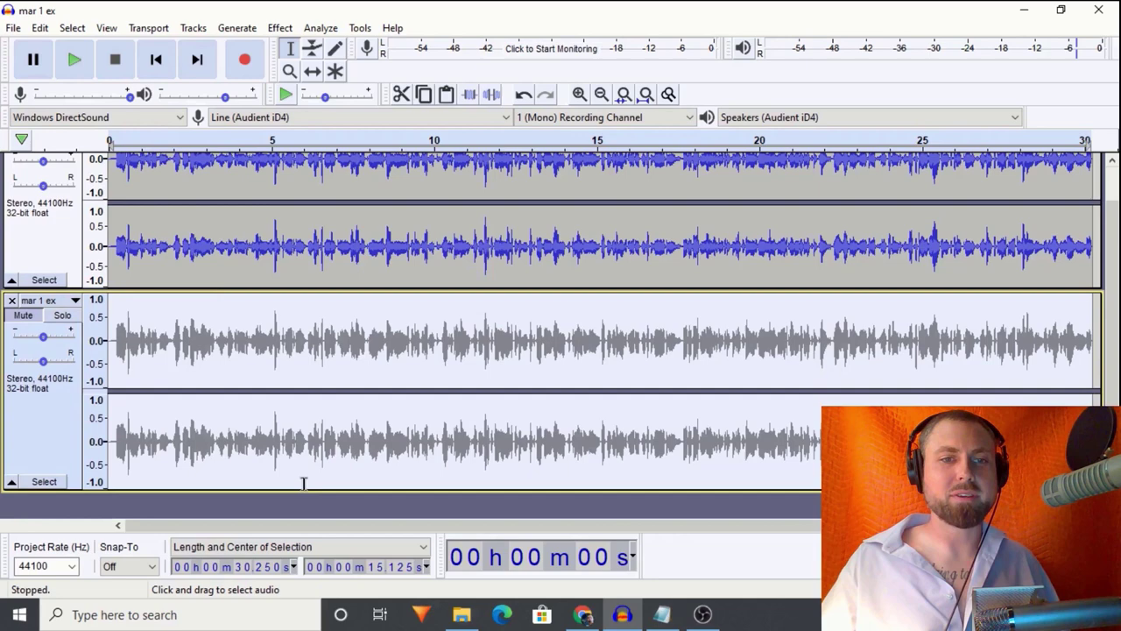
pyautogui.moveTo(303, 486); pyautogui.dragTo(302, 464)
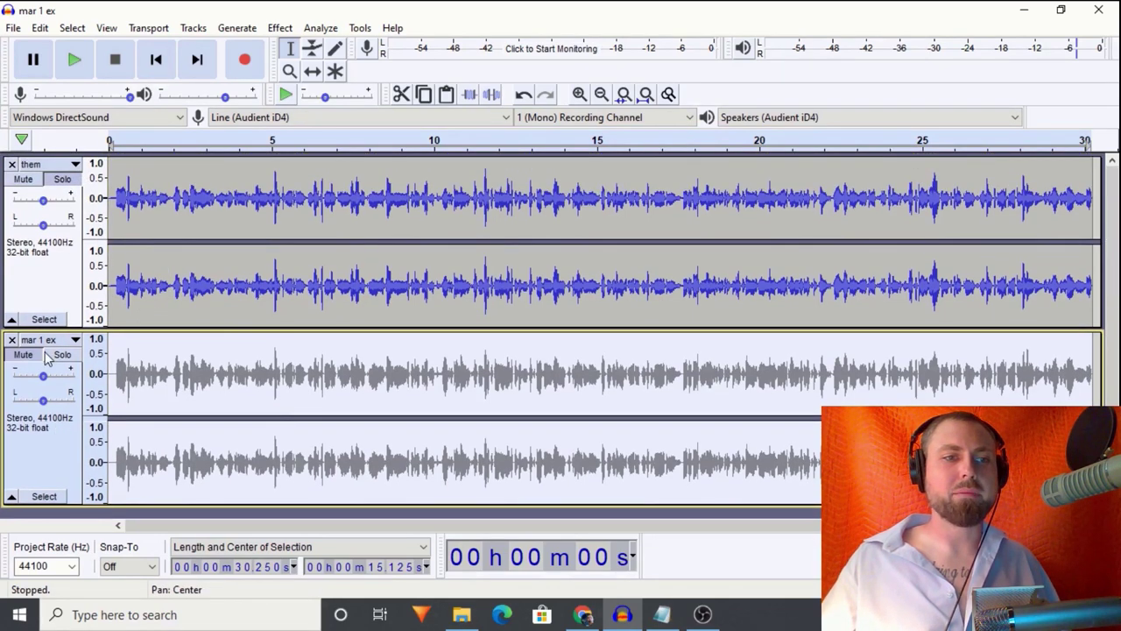
pyautogui.click(24, 356)
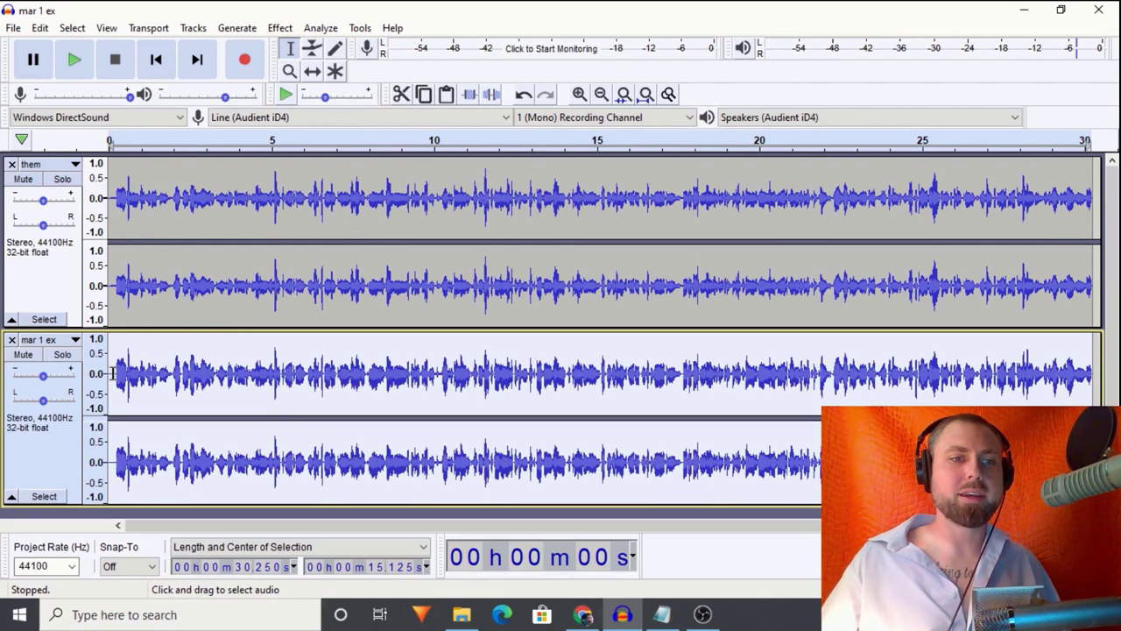
# Compare the them and mar 1 ex tracks soloed from the beginning.
pyautogui.moveTo(115, 258)
pyautogui.mouseDown()
pyautogui.moveTo(251, 300)
pyautogui.moveTo(386, 315)
pyautogui.moveTo(780, 330)
pyautogui.moveTo(114, 305)
pyautogui.moveTo(123, 274)
pyautogui.mouseUp()
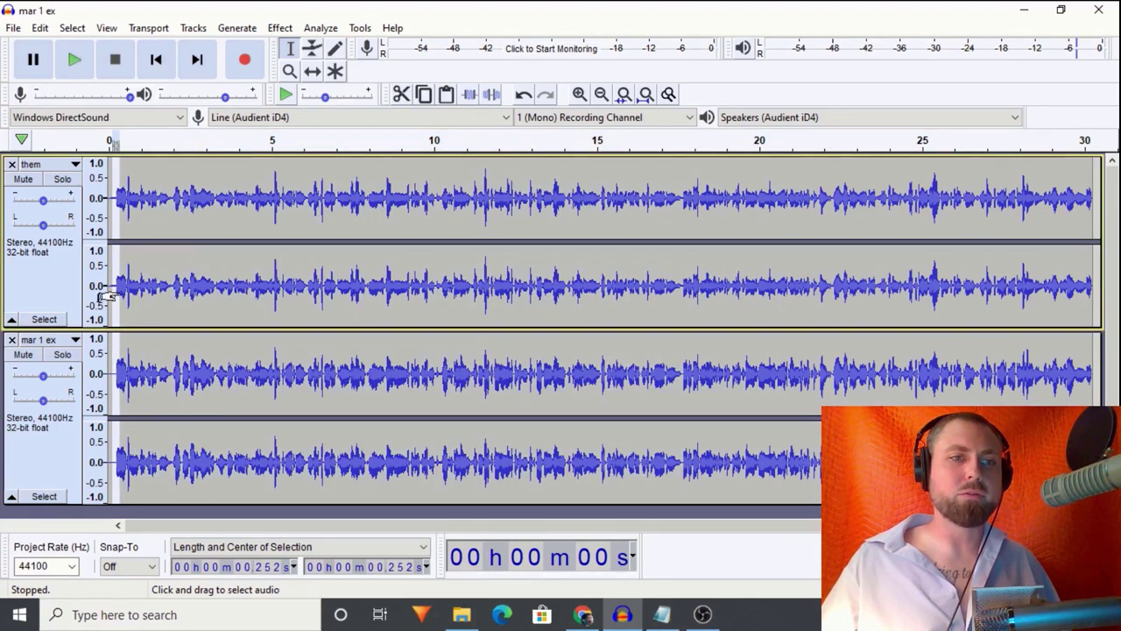
pyautogui.click(133, 254)
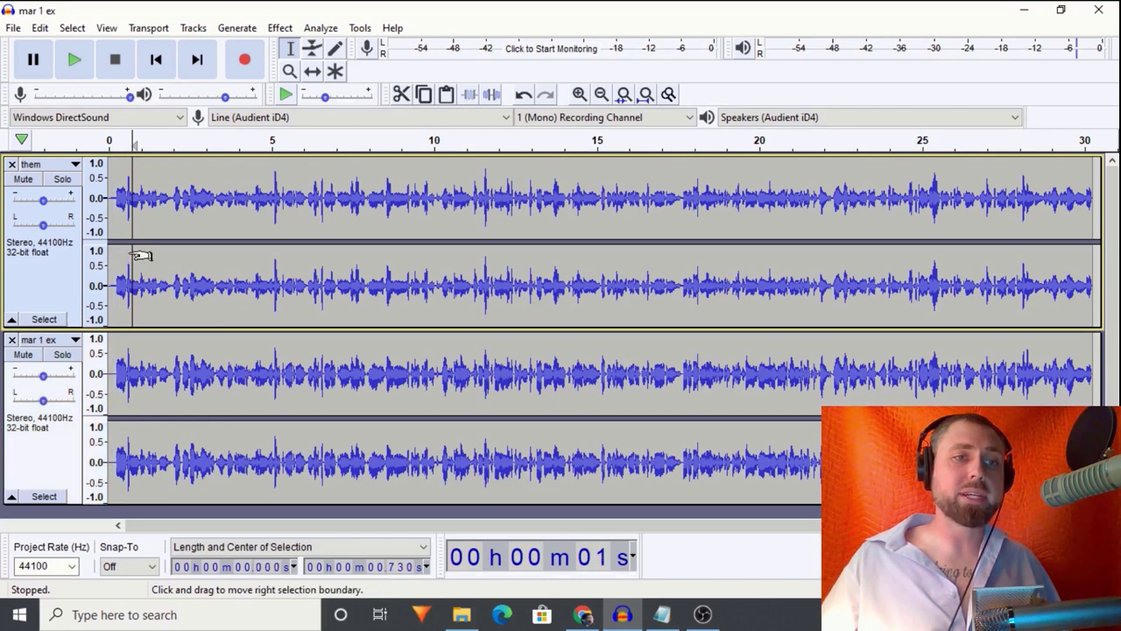
pyautogui.click(113, 249)
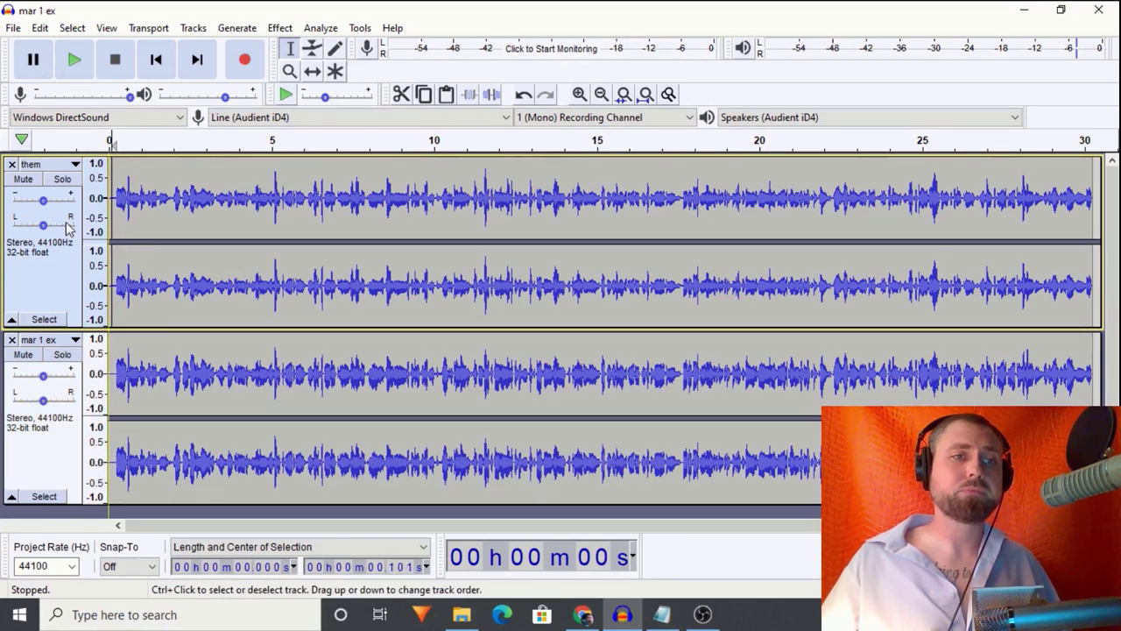
pyautogui.click(62, 180)
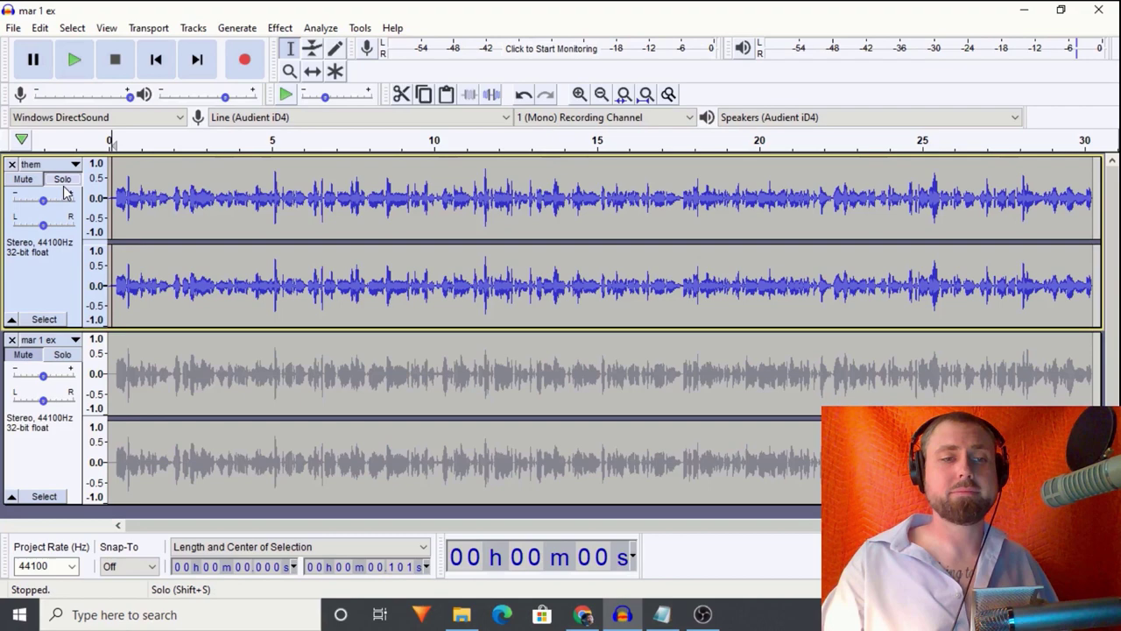
pyautogui.press('space')
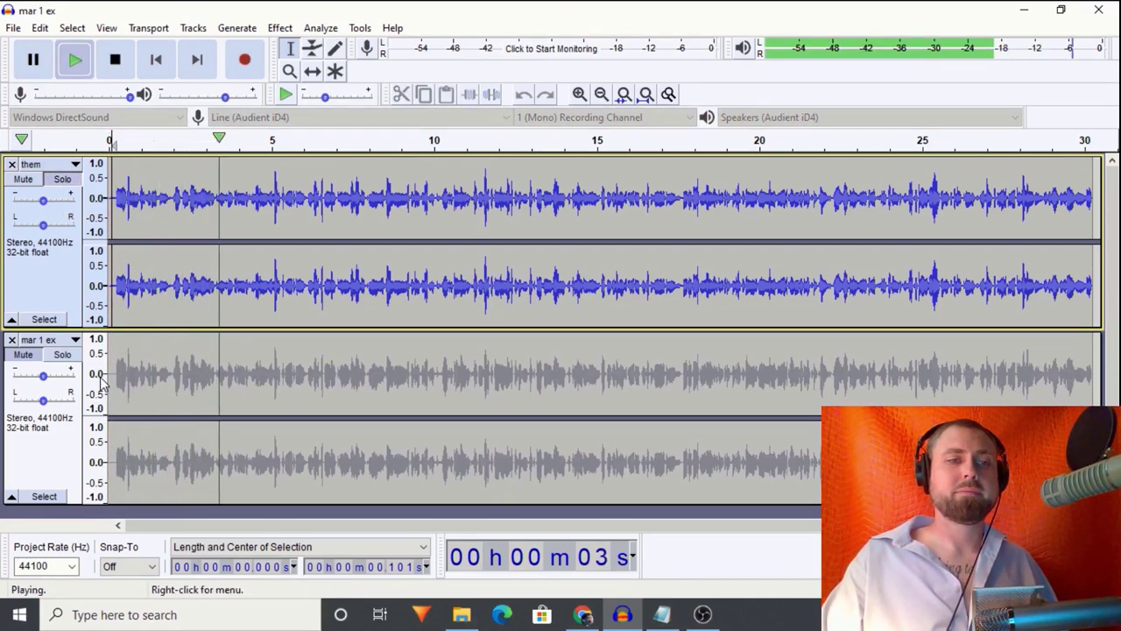
pyautogui.press('space')
pyautogui.click(62, 354)
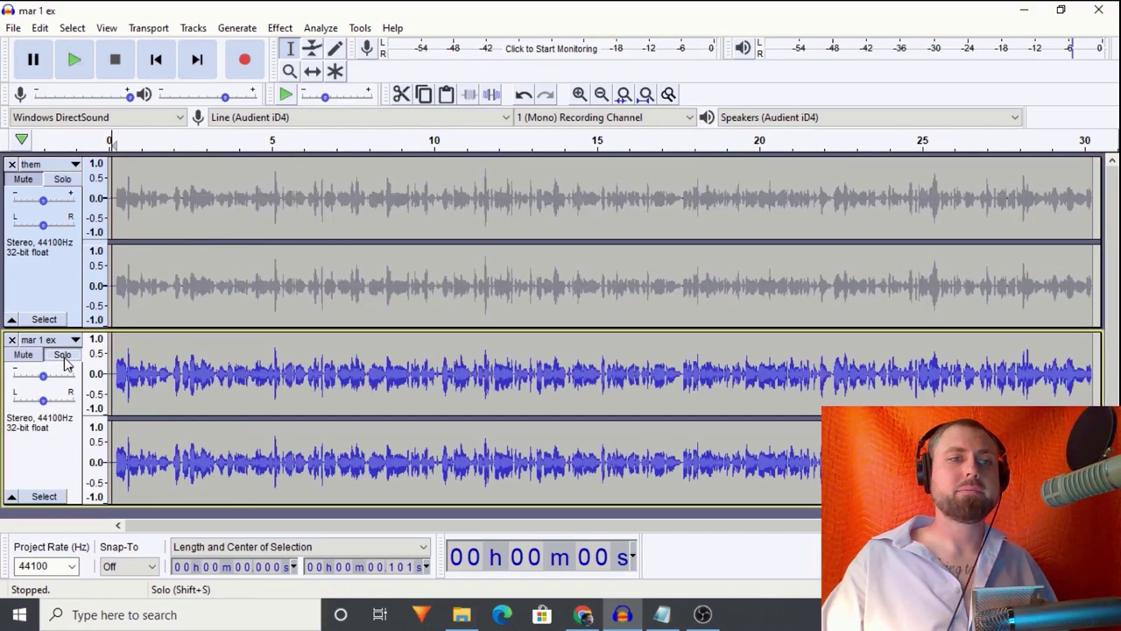
pyautogui.press('space')
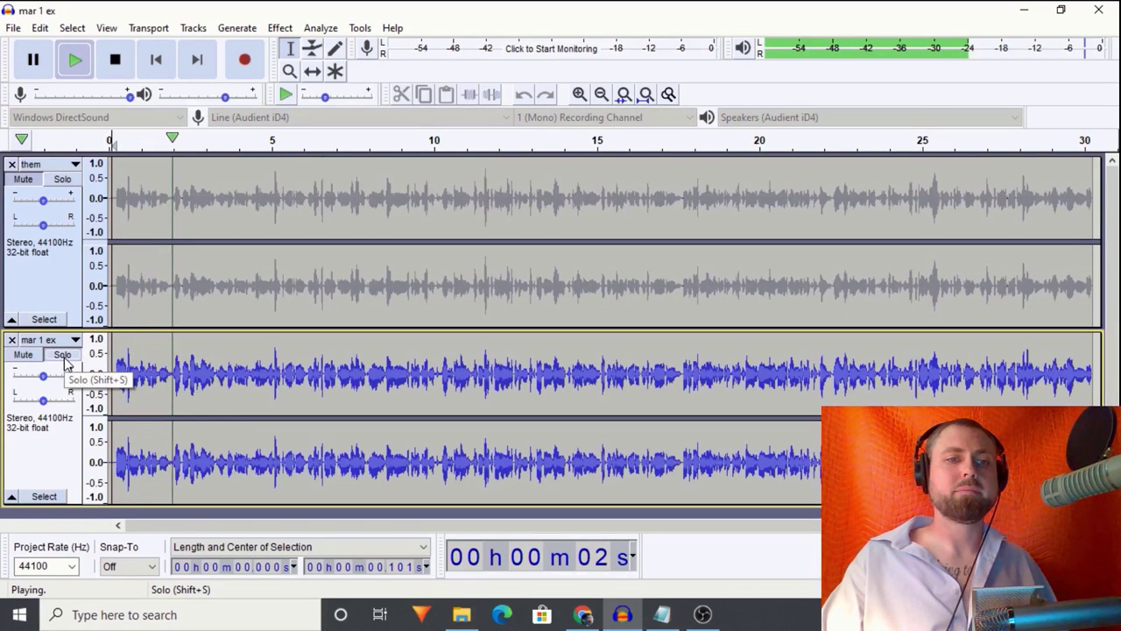
pyautogui.press('space')
# Compare the them and mar 1 ex tracks soloed from about 8 s.
pyautogui.click(367, 399)
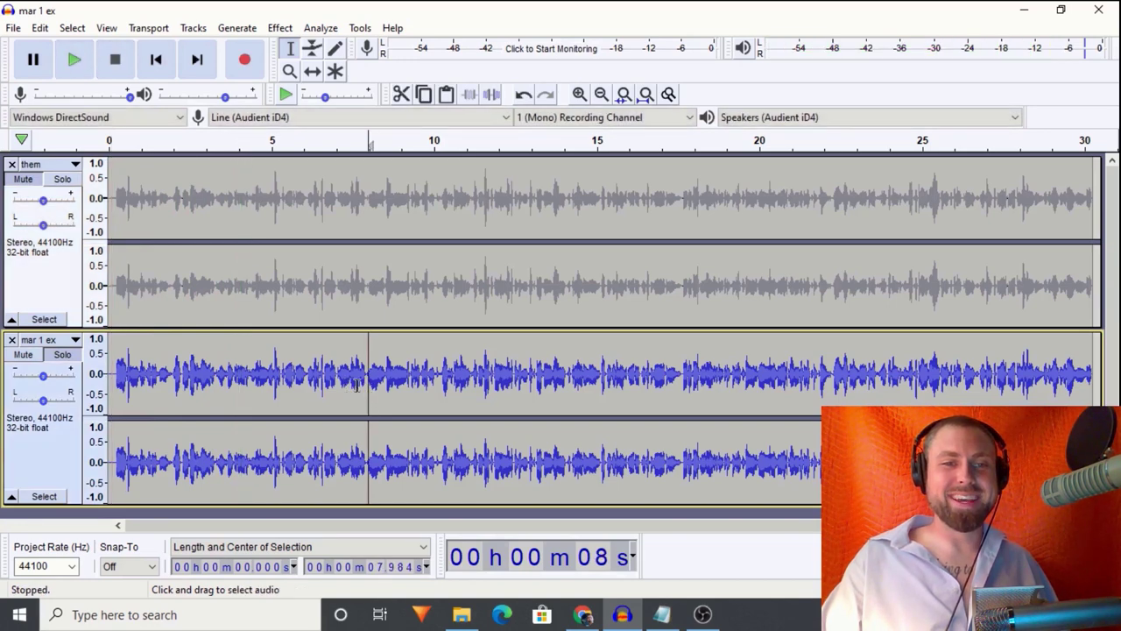
pyautogui.click(61, 189)
pyautogui.press('space')
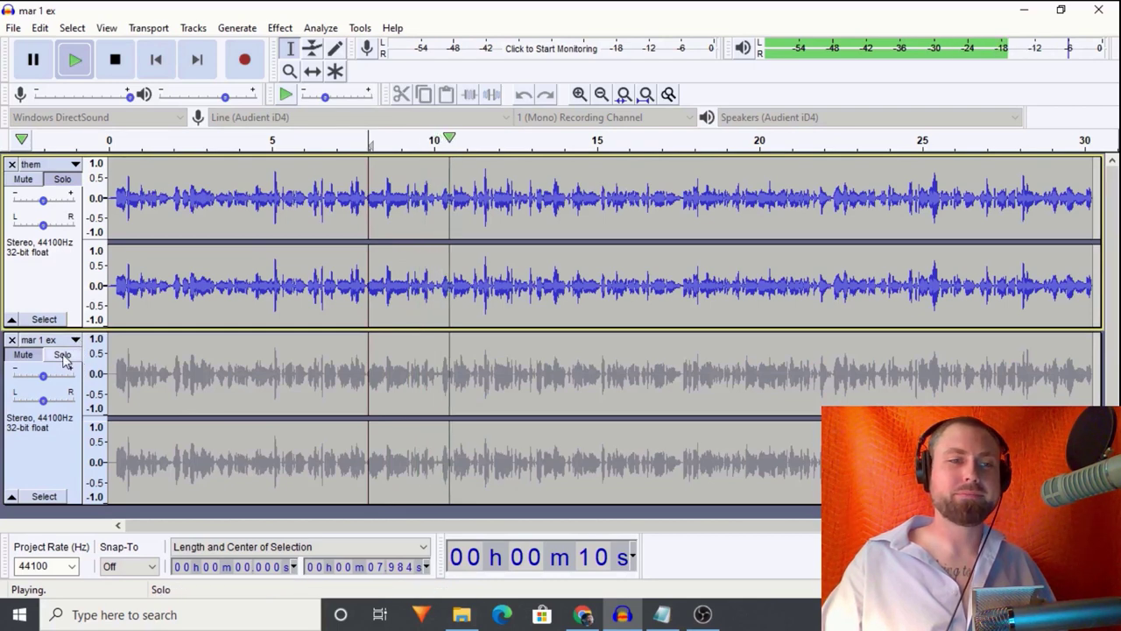
pyautogui.press('space')
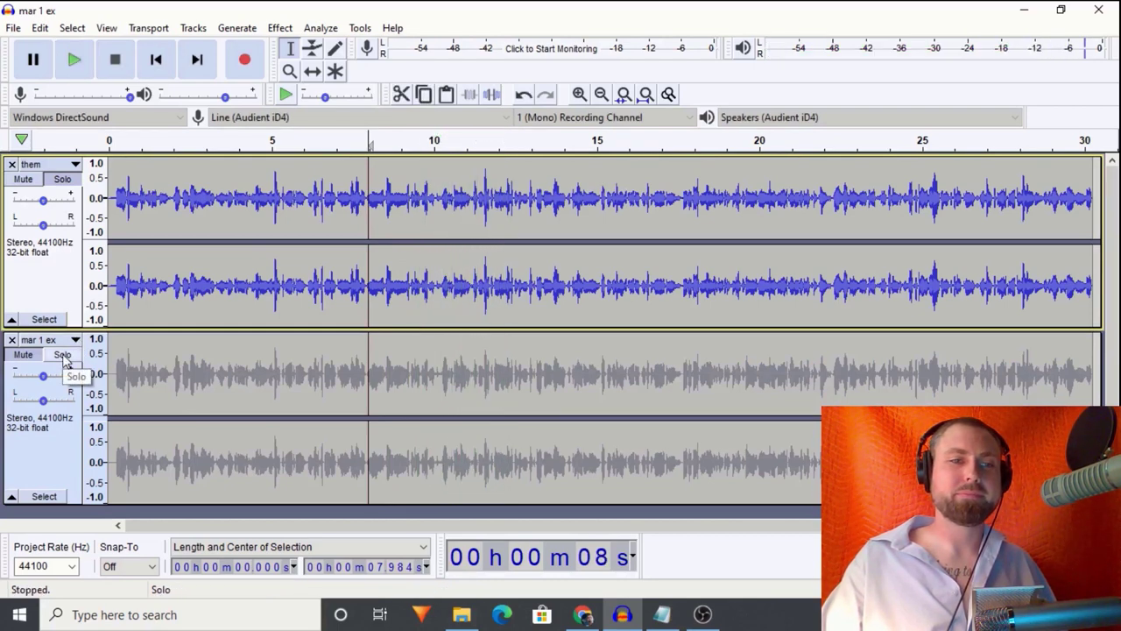
pyautogui.click(63, 360)
pyautogui.press('space')
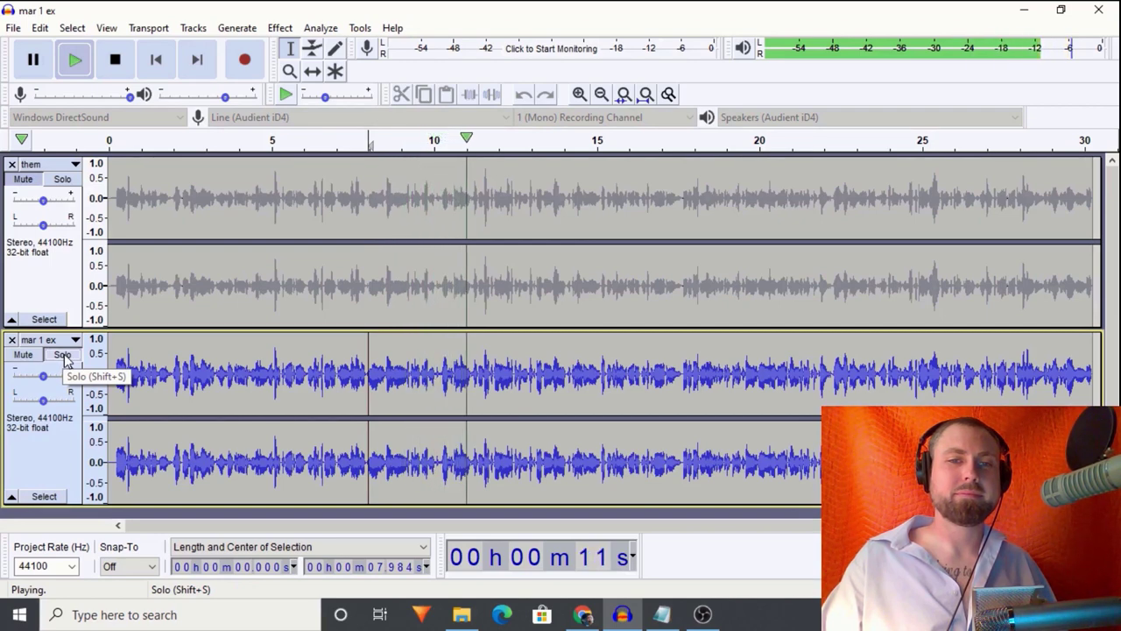
pyautogui.press('space')
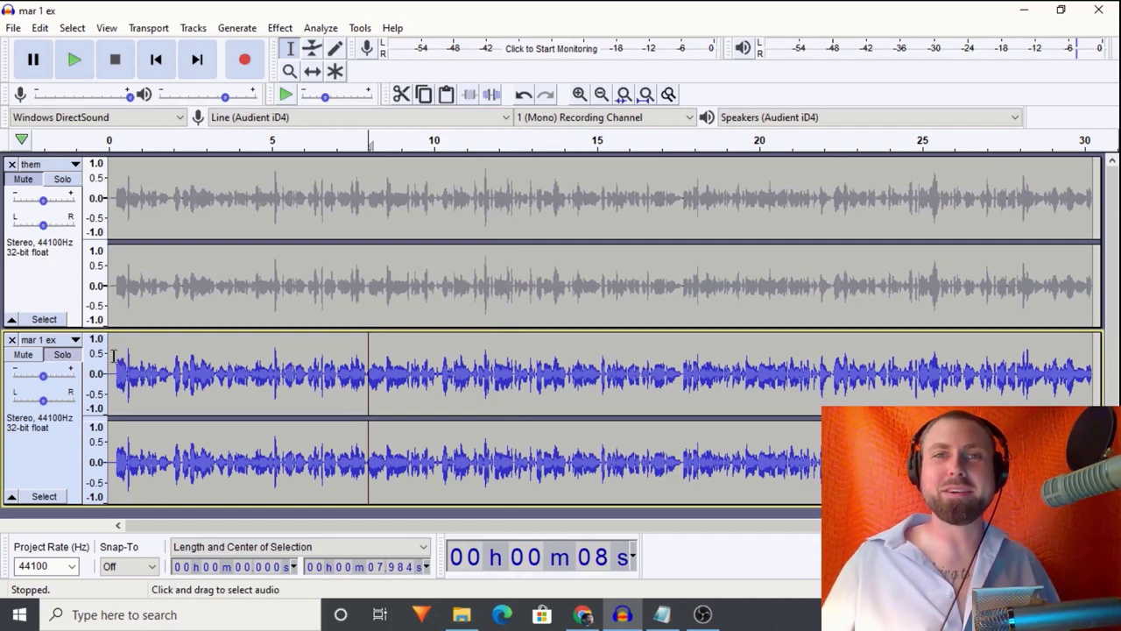
# Compare the them and mar 1 ex tracks soloed from about 18 s.
pyautogui.click(680, 392)
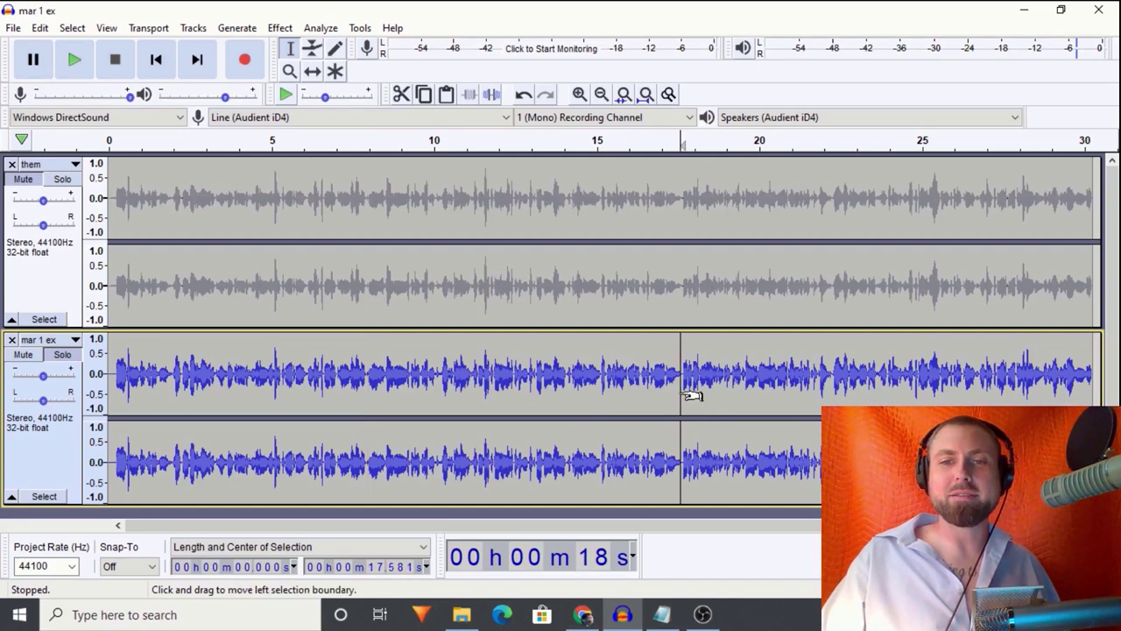
pyautogui.click(71, 181)
pyautogui.press('space')
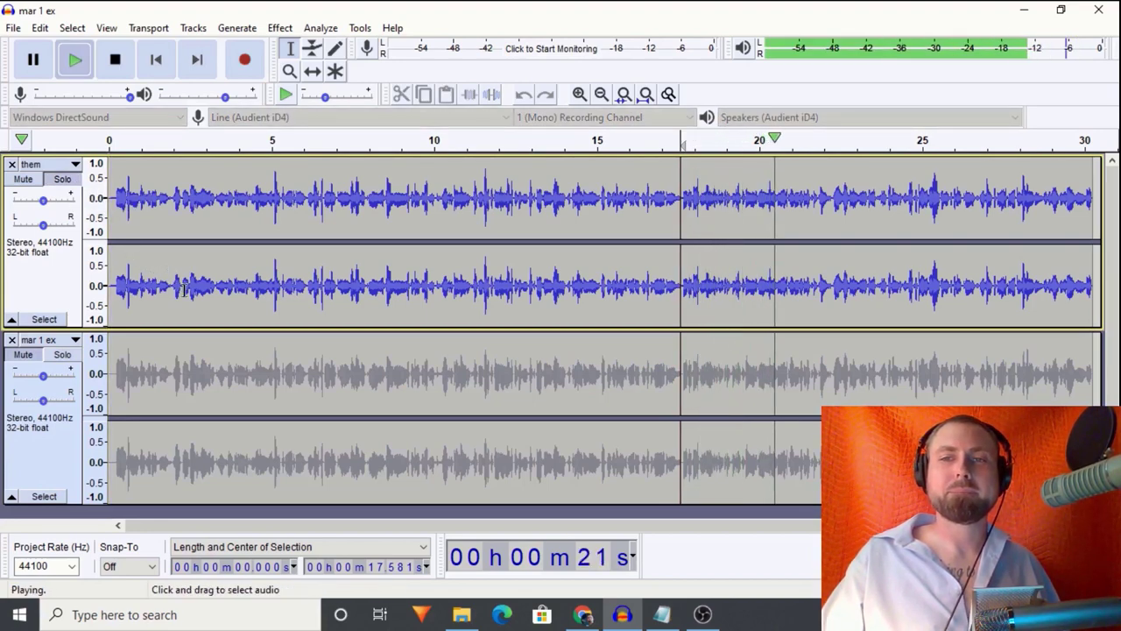
pyautogui.press('space')
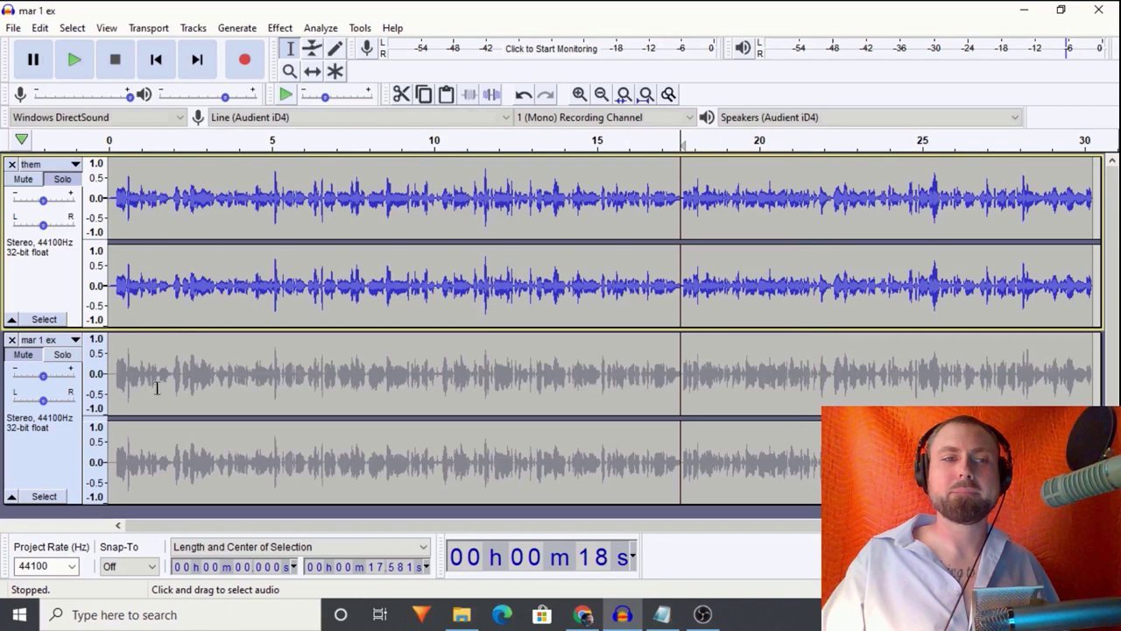
pyautogui.click(63, 356)
pyautogui.press('space')
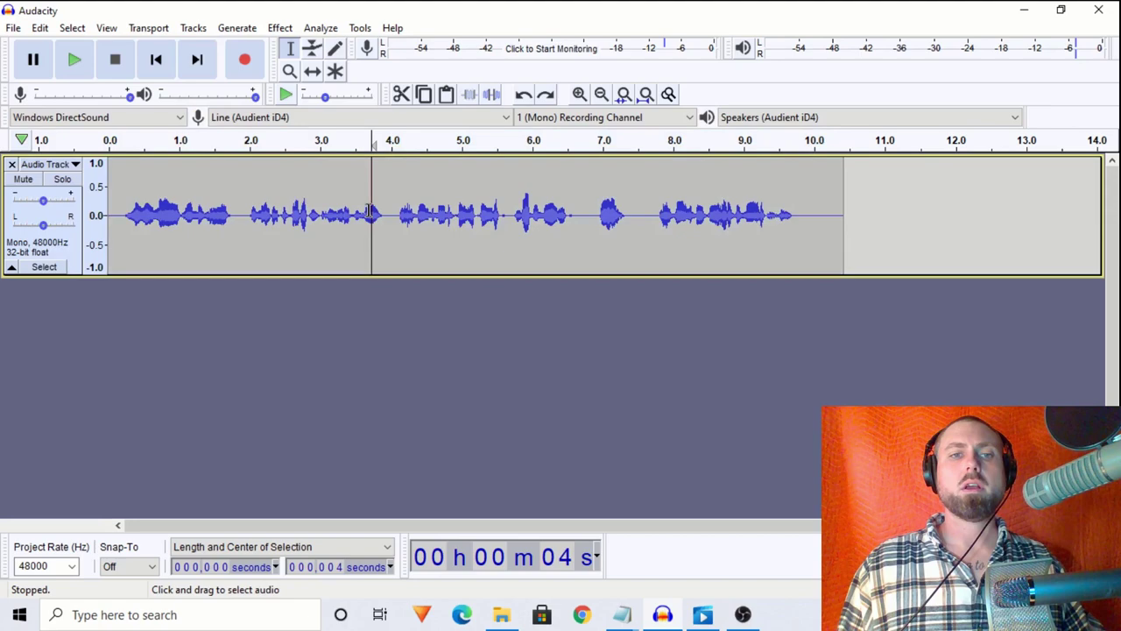
# Start recording a new take just past the clip's end at about 10.6 s.
pyautogui.doubleClick(120, 226)
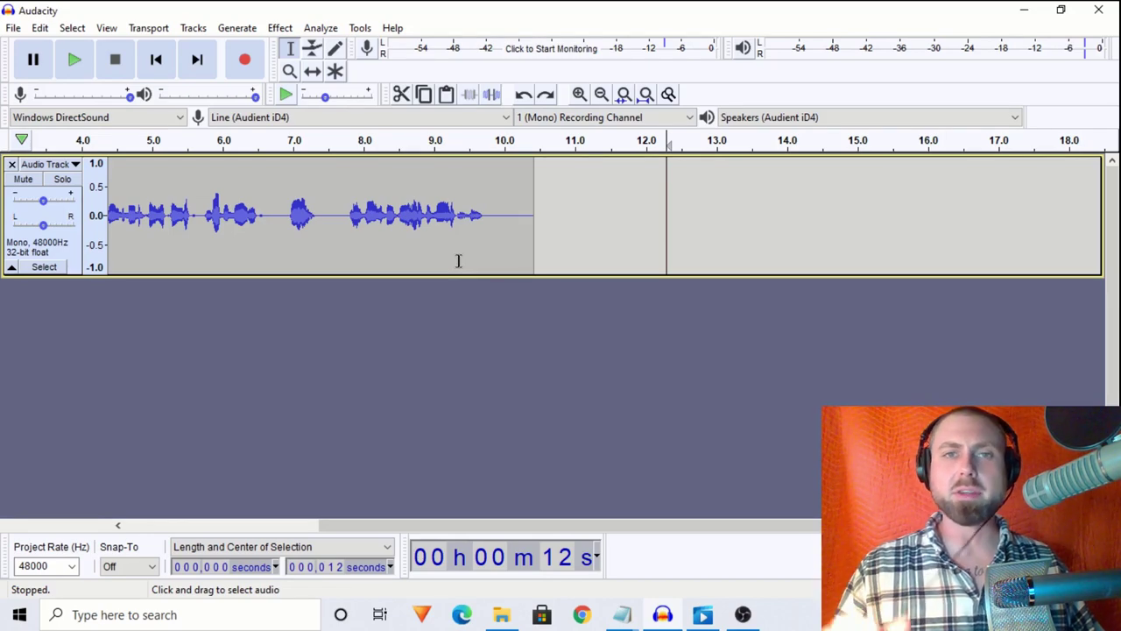
pyautogui.click(507, 249)
pyautogui.moveTo(507, 248); pyautogui.dragTo(521, 252)
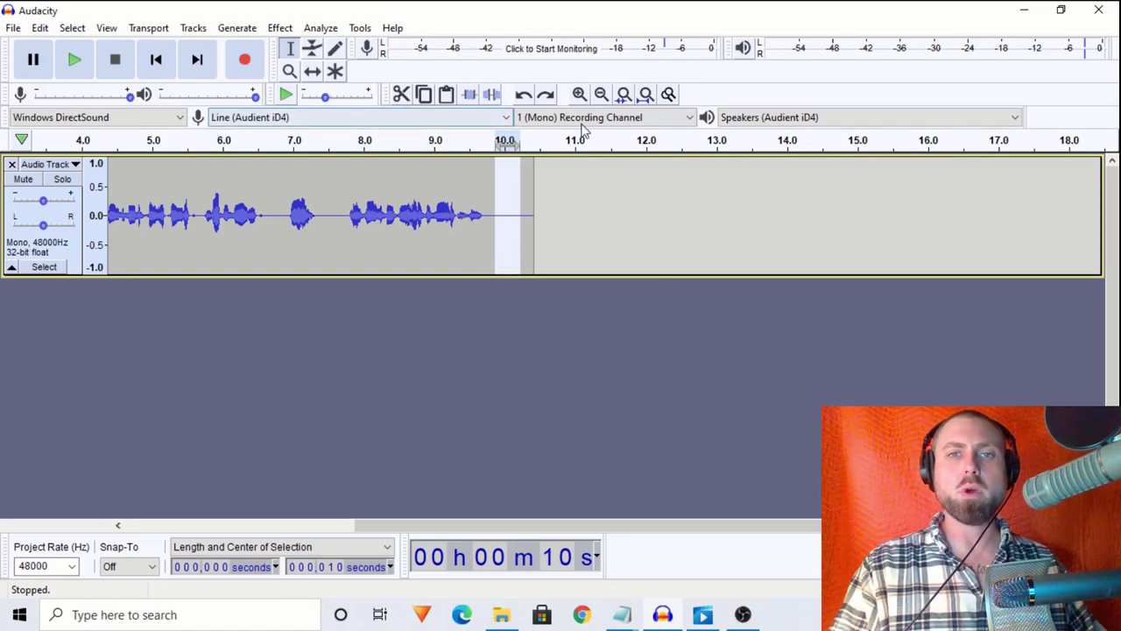
pyautogui.click(564, 200)
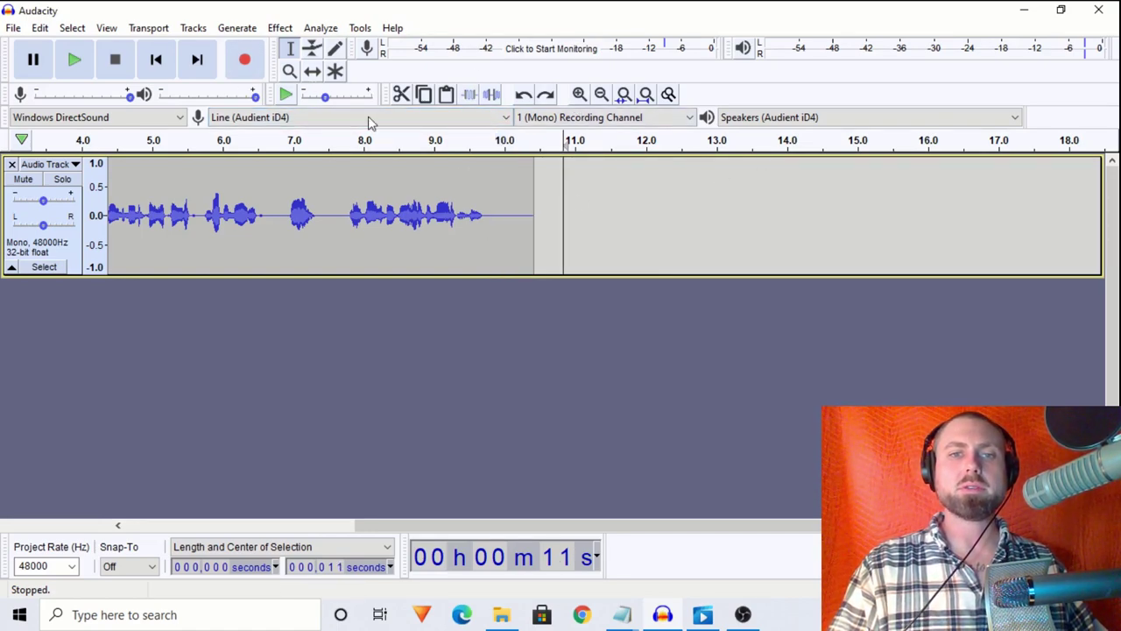
pyautogui.click(245, 62)
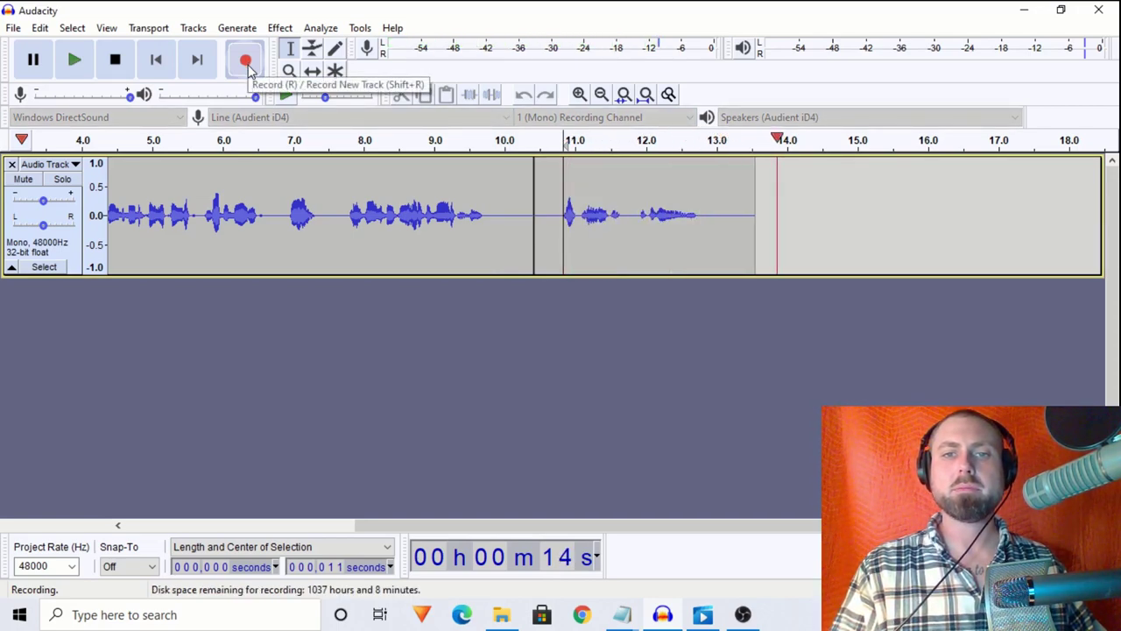
# Stop recording and capture a noise profile from the silent stretch near 14 s.
pyautogui.press('space')
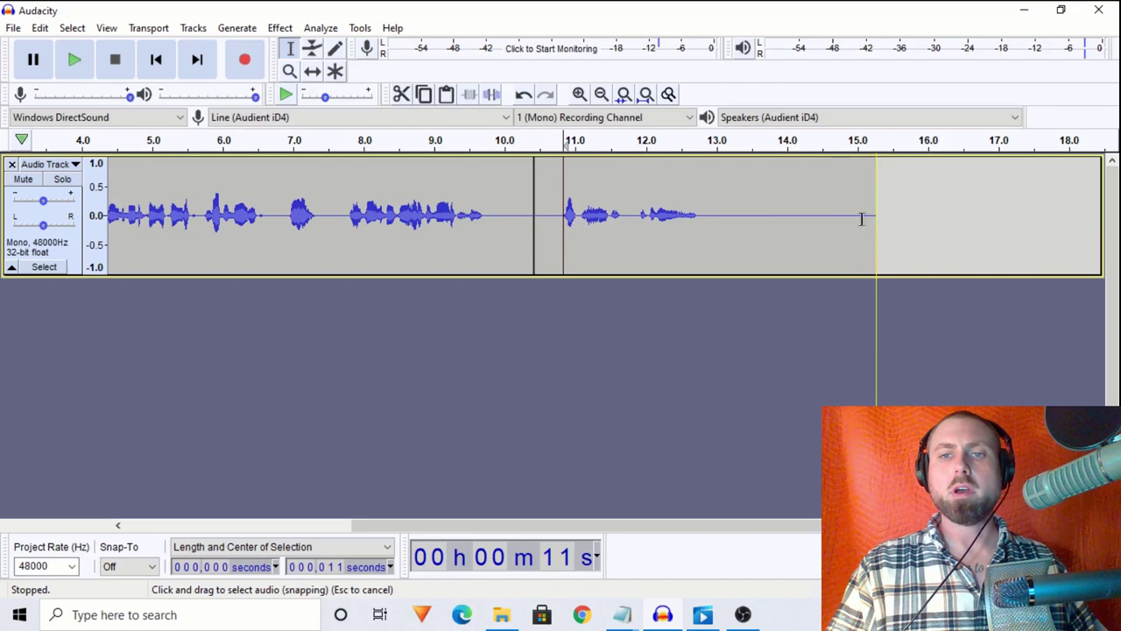
pyautogui.moveTo(746, 246); pyautogui.dragTo(823, 268)
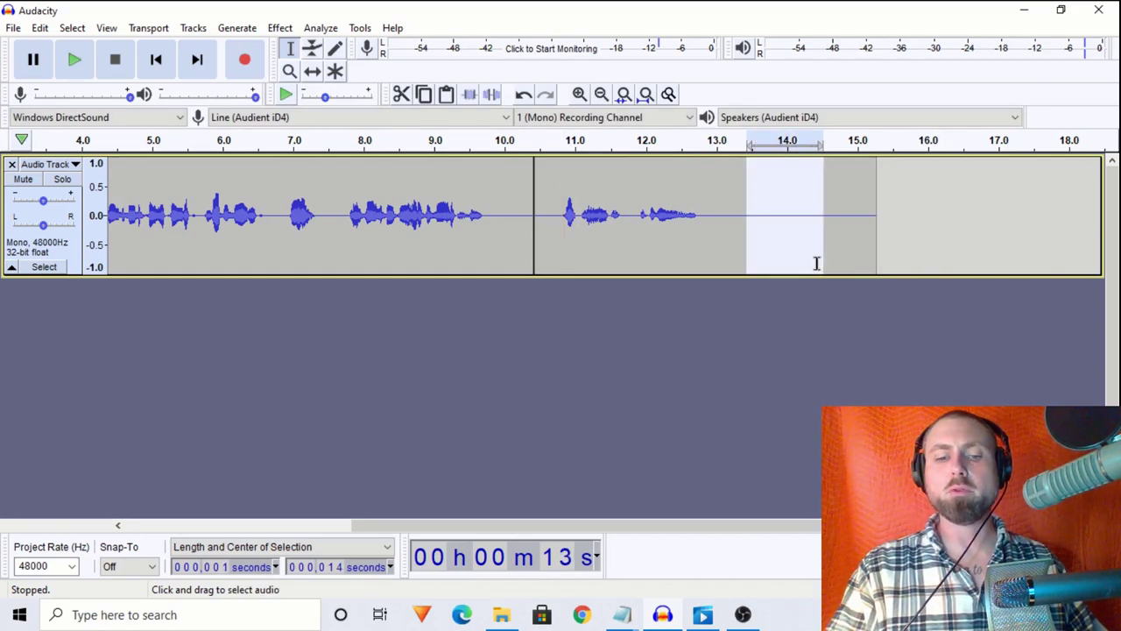
pyautogui.press('space')
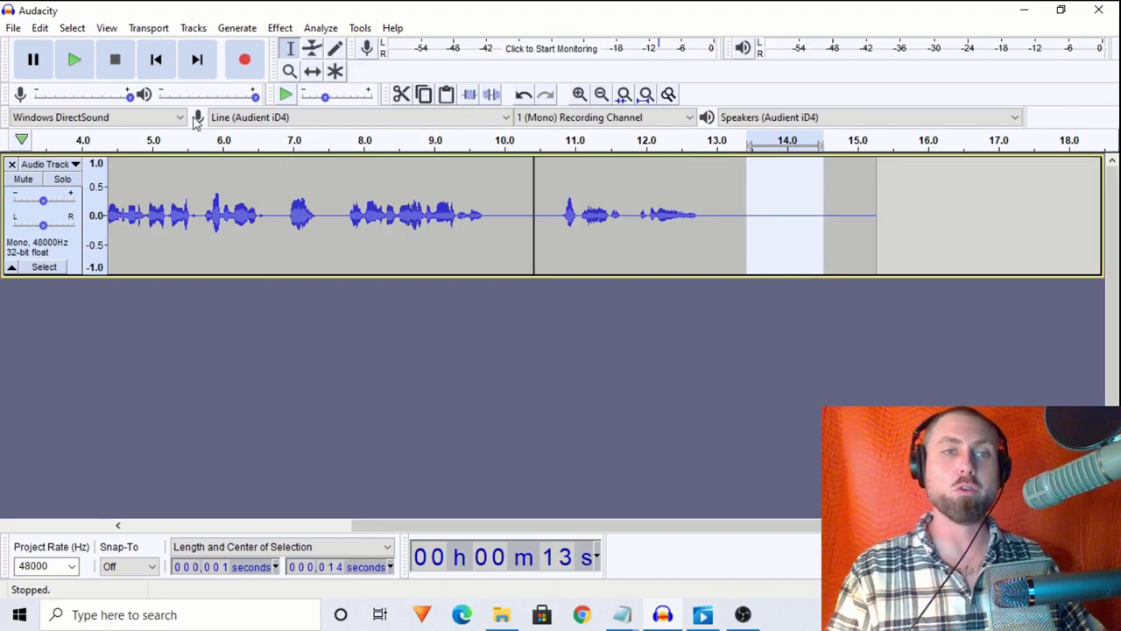
pyautogui.click(280, 28)
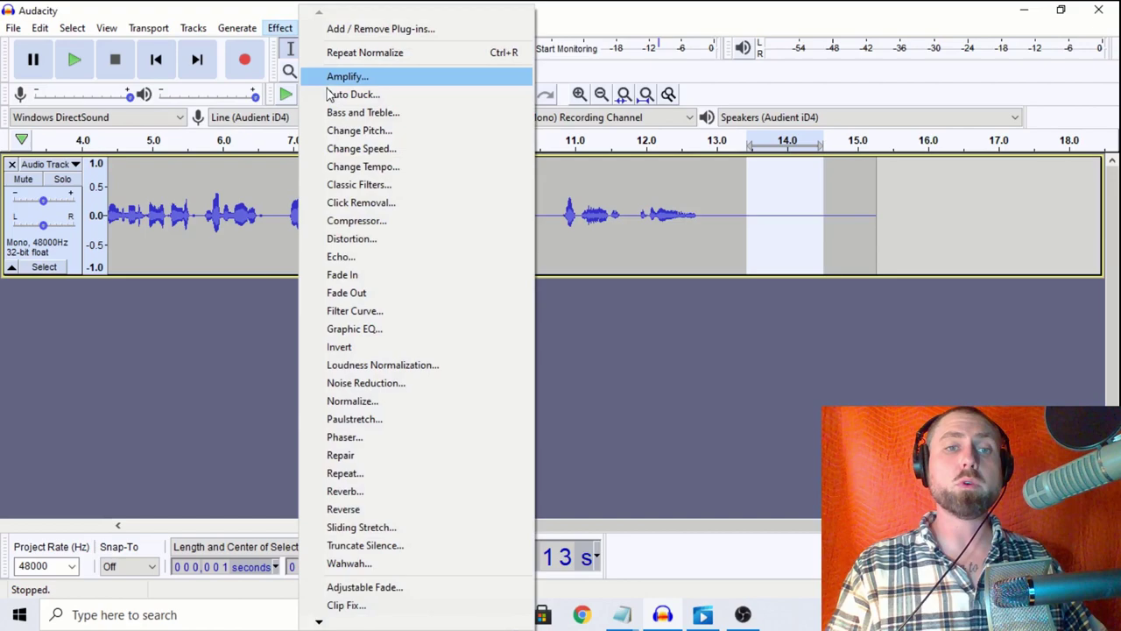
pyautogui.click(403, 382)
pyautogui.click(538, 224)
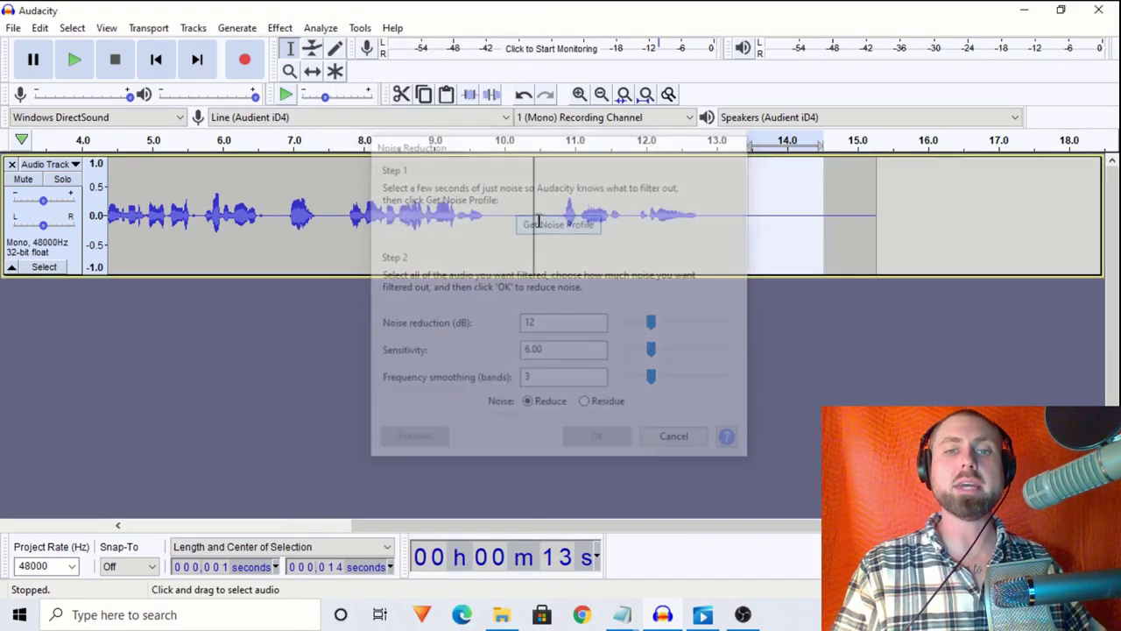
# Apply Repeat Noise Reduction to the whole voice clip, then clear the selection.
pyautogui.moveTo(683, 525); pyautogui.dragTo(308, 519)
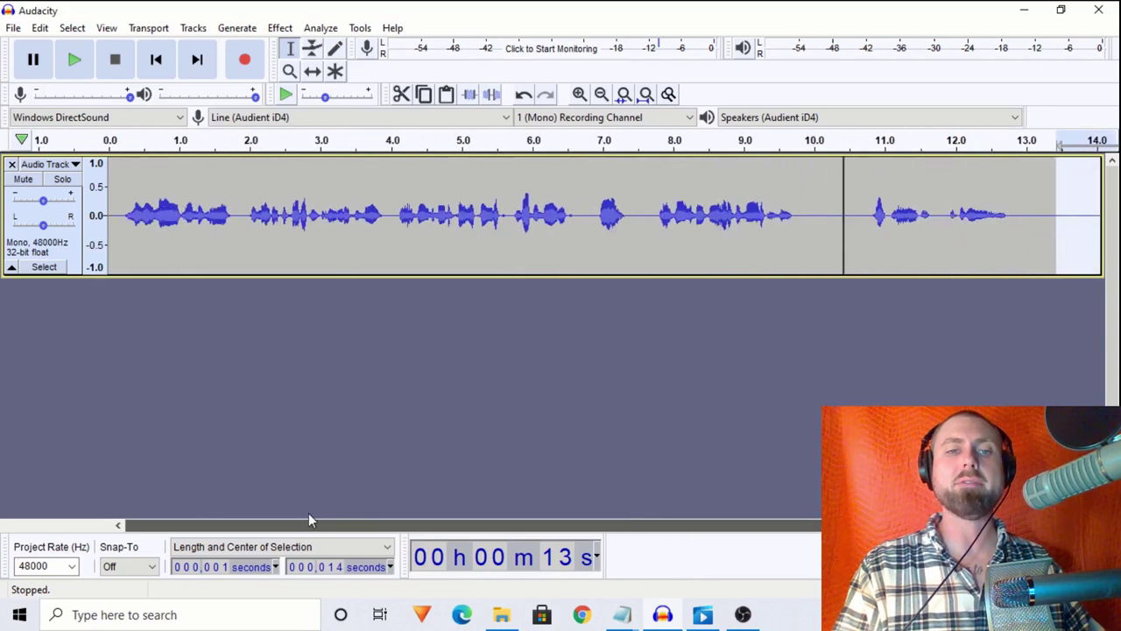
pyautogui.click(205, 241)
pyautogui.doubleClick(212, 237)
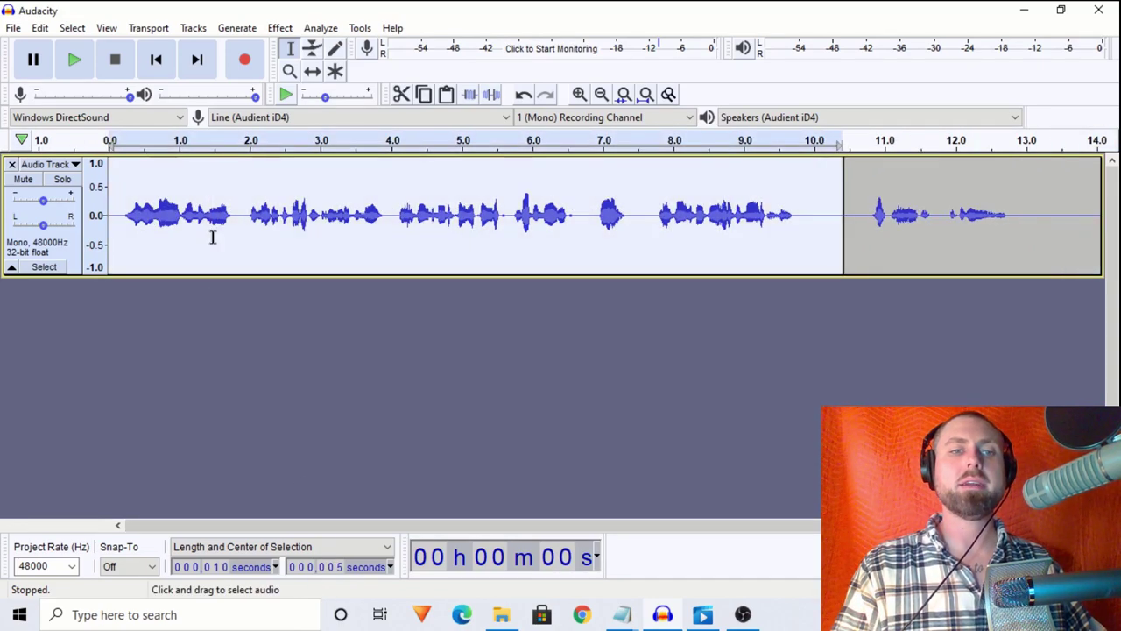
pyautogui.click(279, 29)
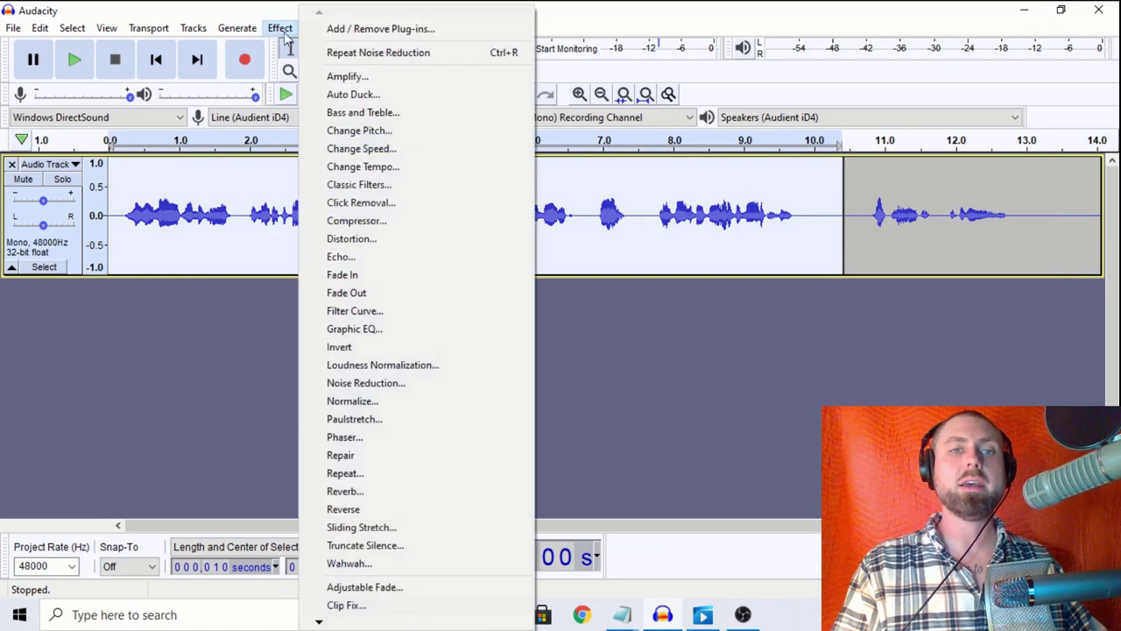
pyautogui.click(346, 56)
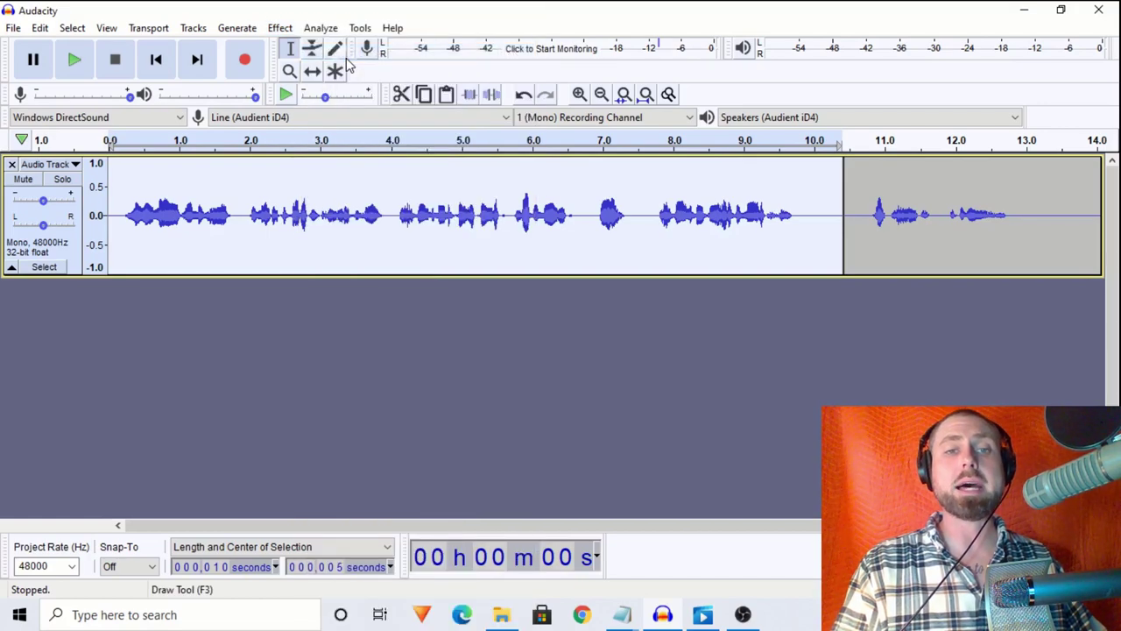
pyautogui.click(118, 230)
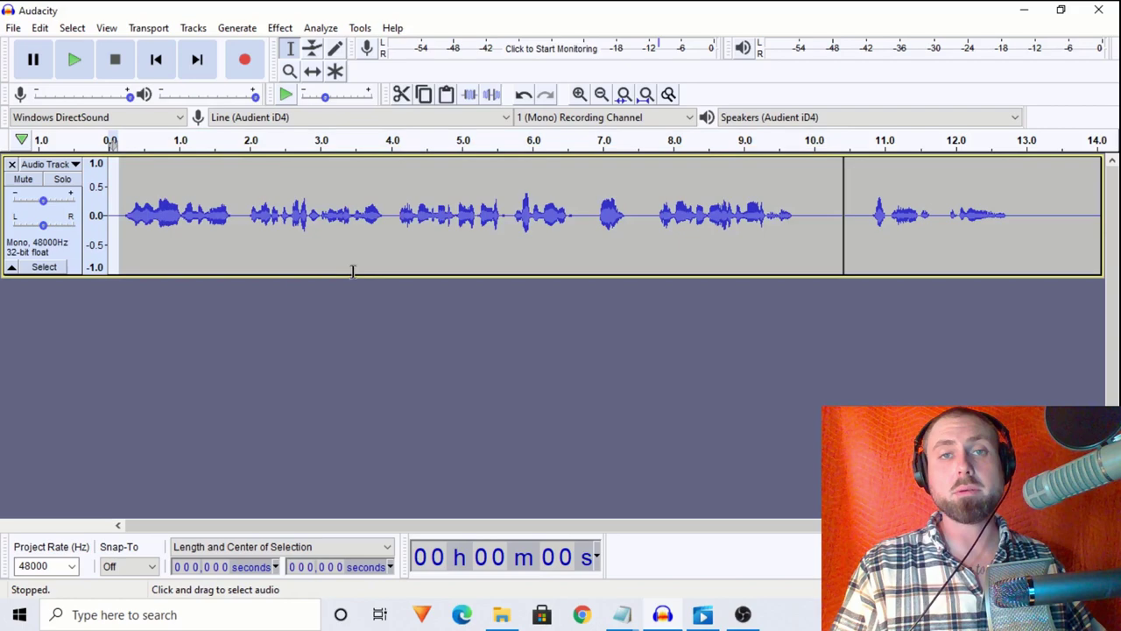
# Select the whole ten-second voice clip and apply the Filter Curve EQ to it.
pyautogui.doubleClick(208, 241)
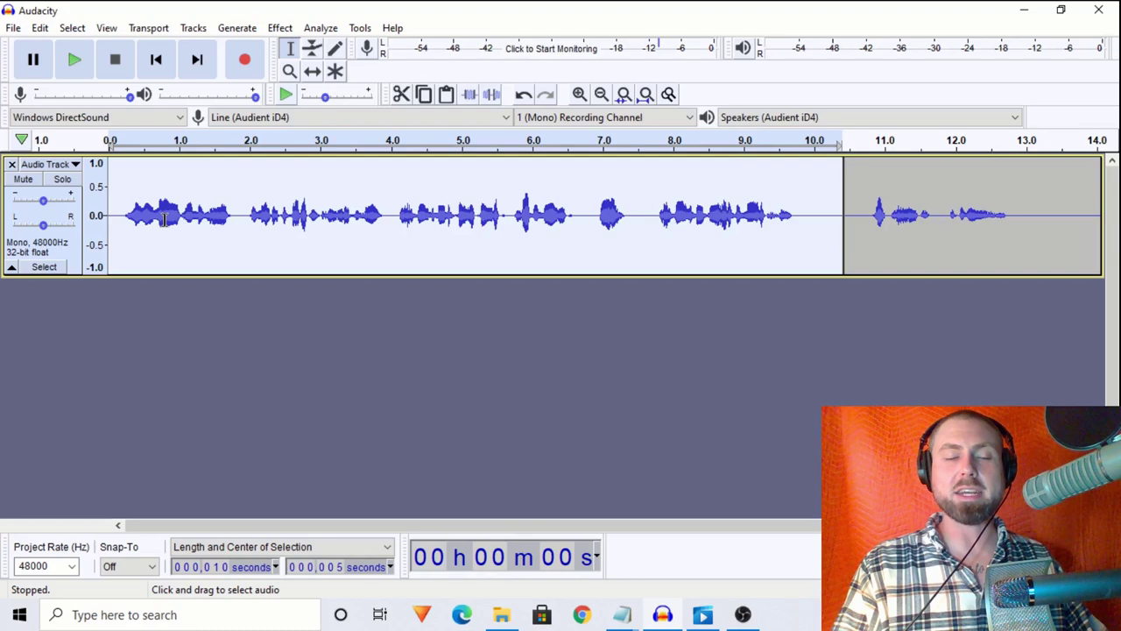
pyautogui.click(281, 27)
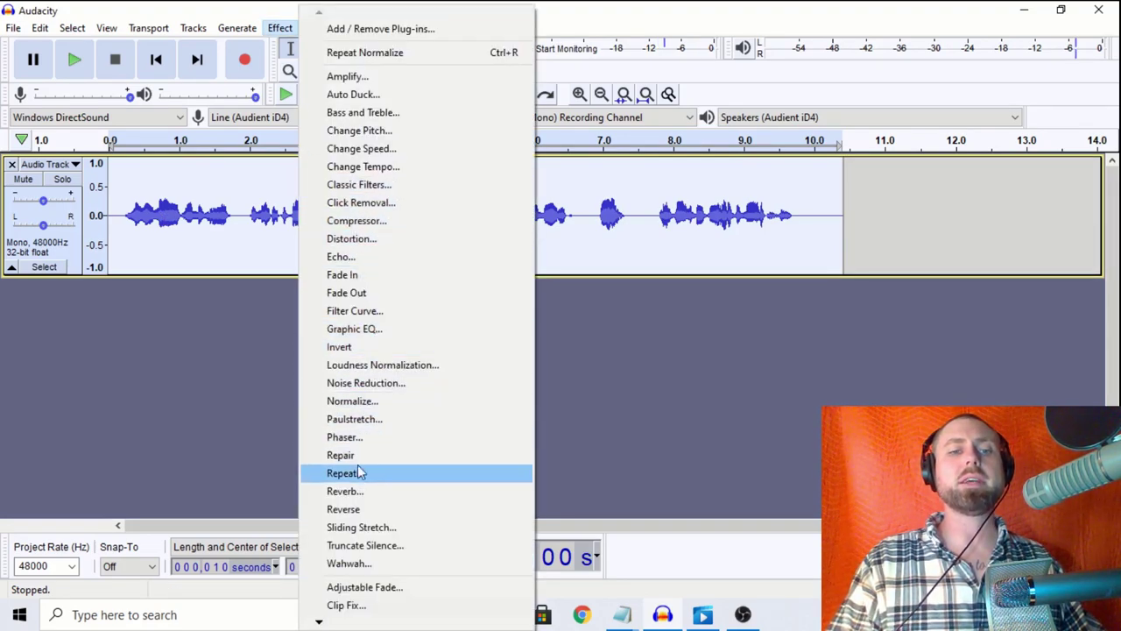
pyautogui.click(359, 312)
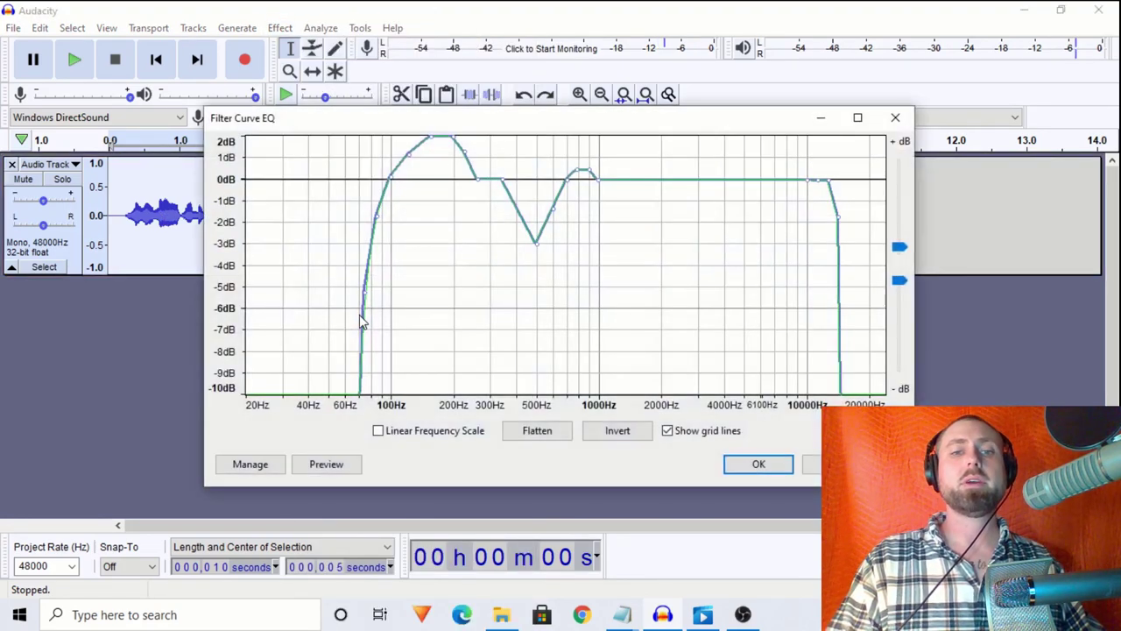
pyautogui.press('Escape')
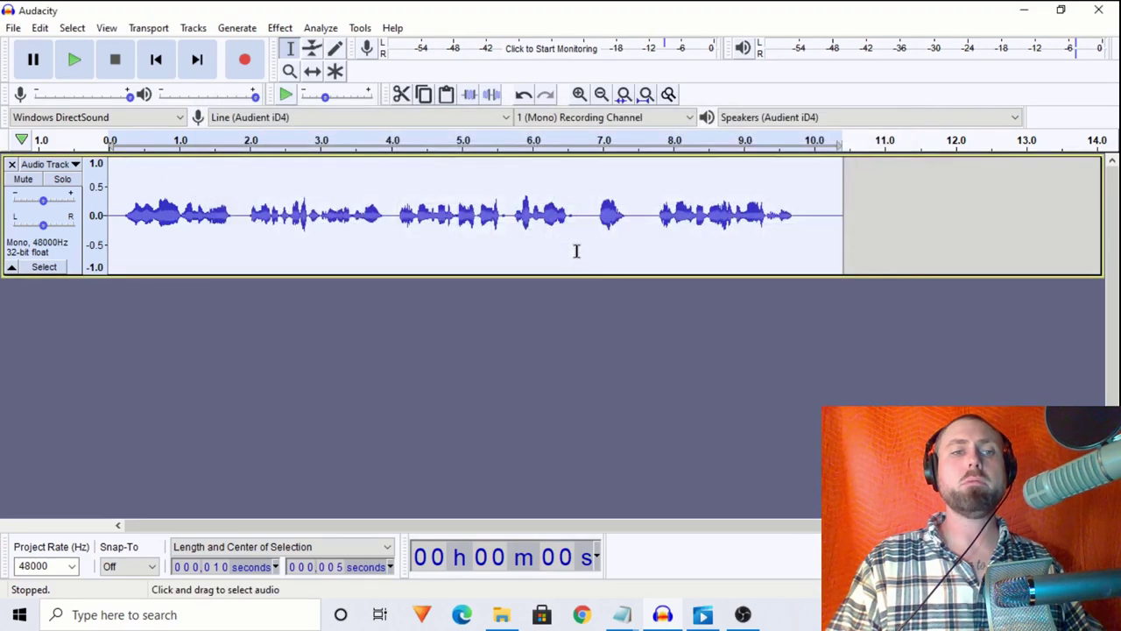
# Run the Compressor with -15 dB threshold, 2.1:1 ratio and make-up gain.
pyautogui.click(280, 28)
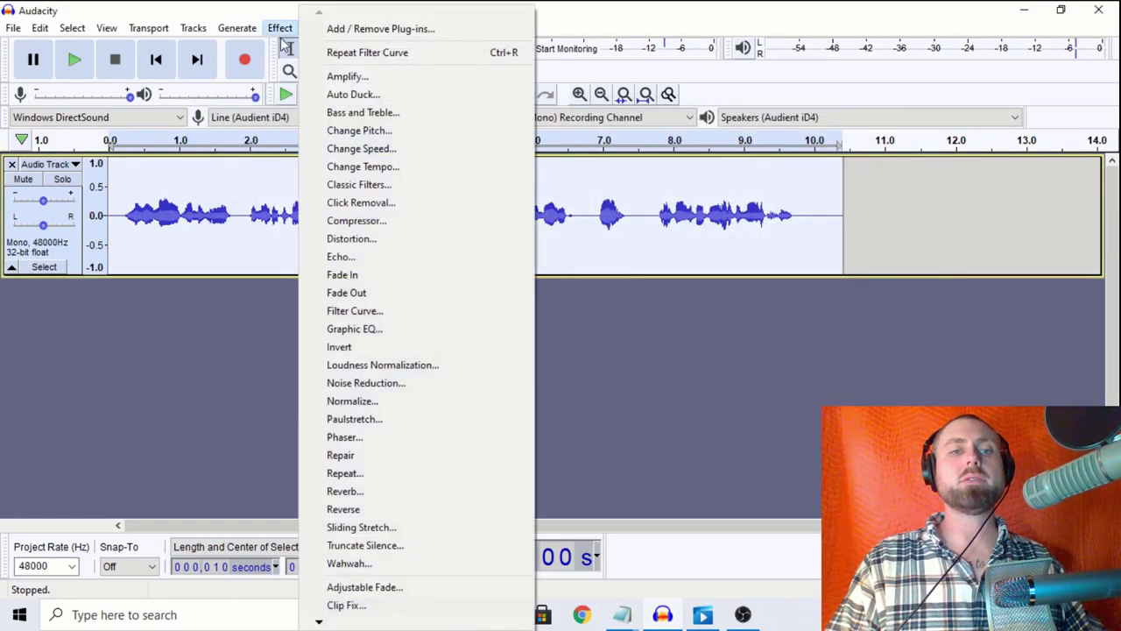
pyautogui.click(355, 221)
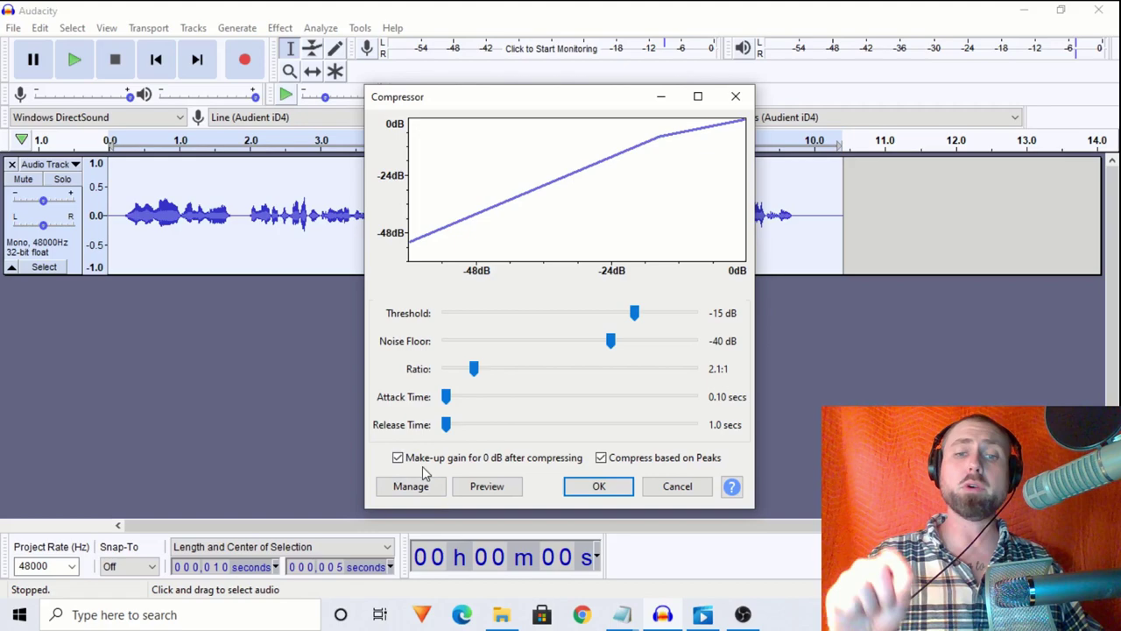
pyautogui.click(598, 487)
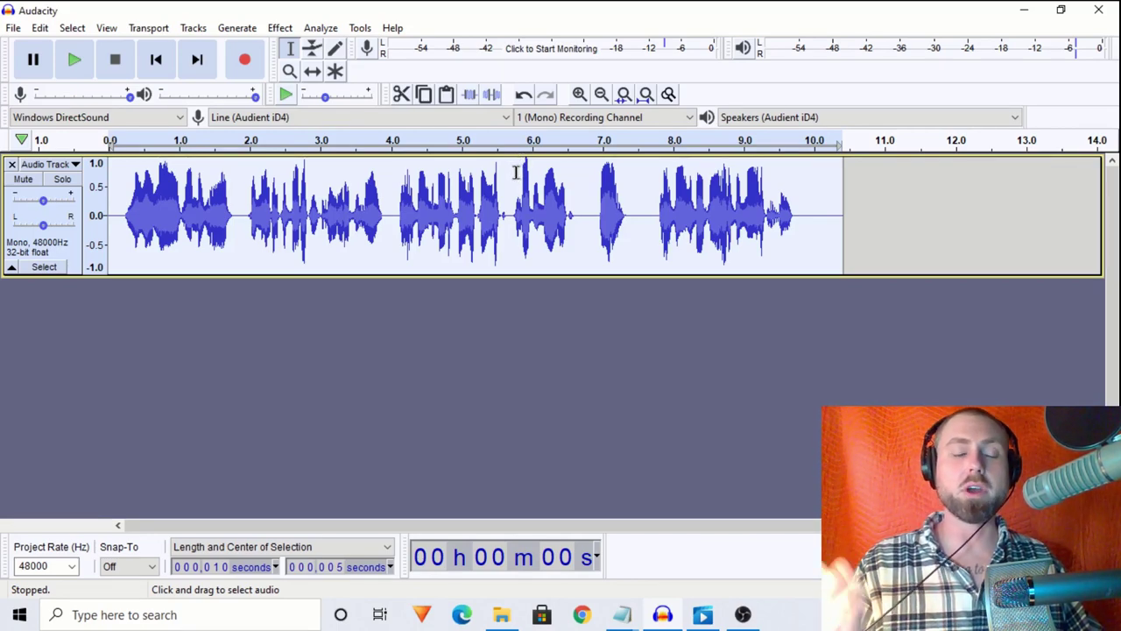
# Apply Normalize to the voice clip with a -3.0 dB peak amplitude.
pyautogui.click(280, 28)
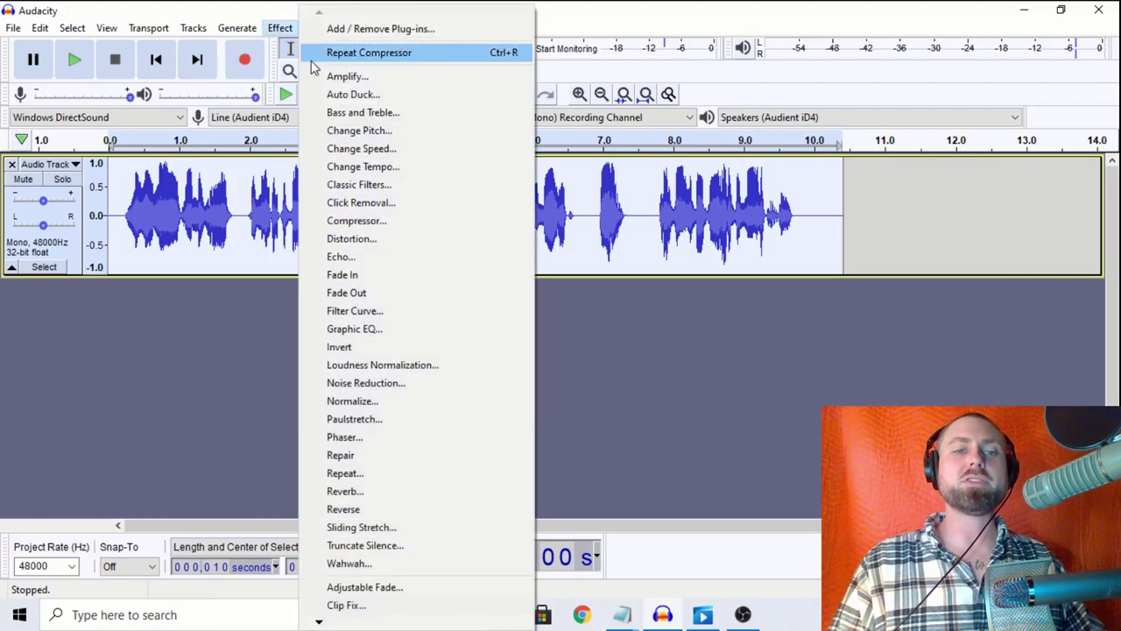
pyautogui.click(373, 400)
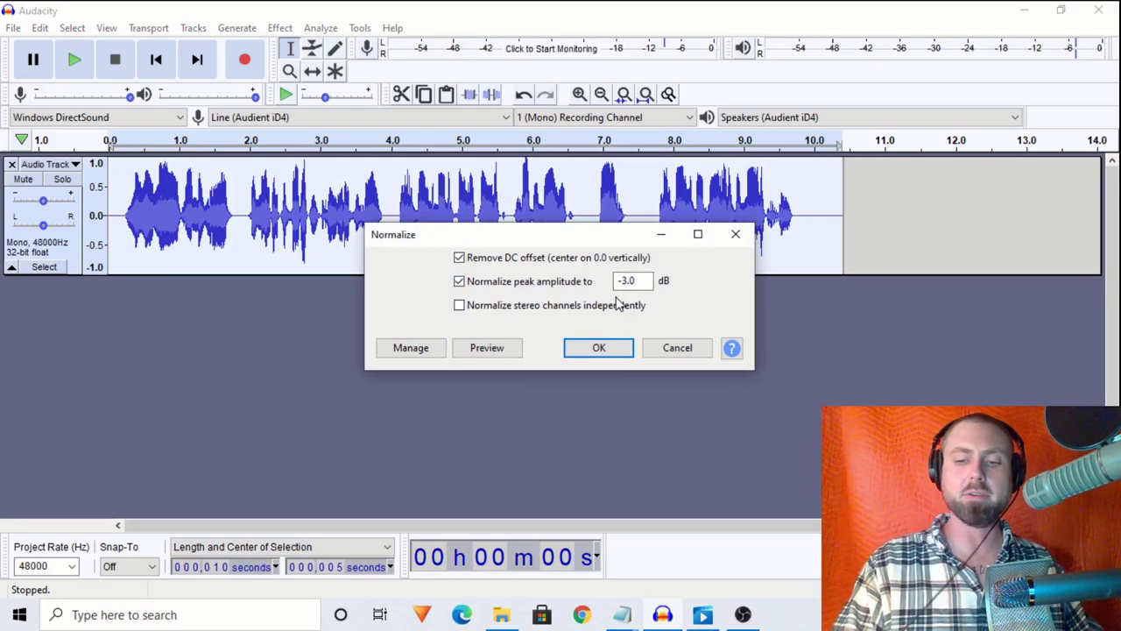
pyautogui.press('Return')
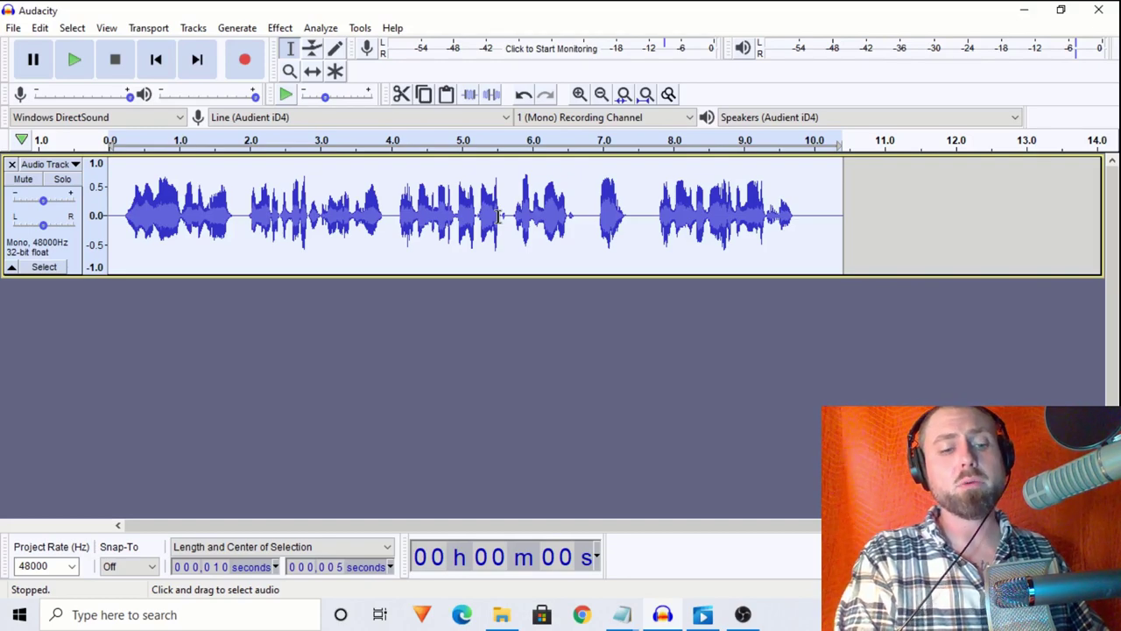
# Select the whole voice track and duplicate it below the original.
pyautogui.click(496, 217)
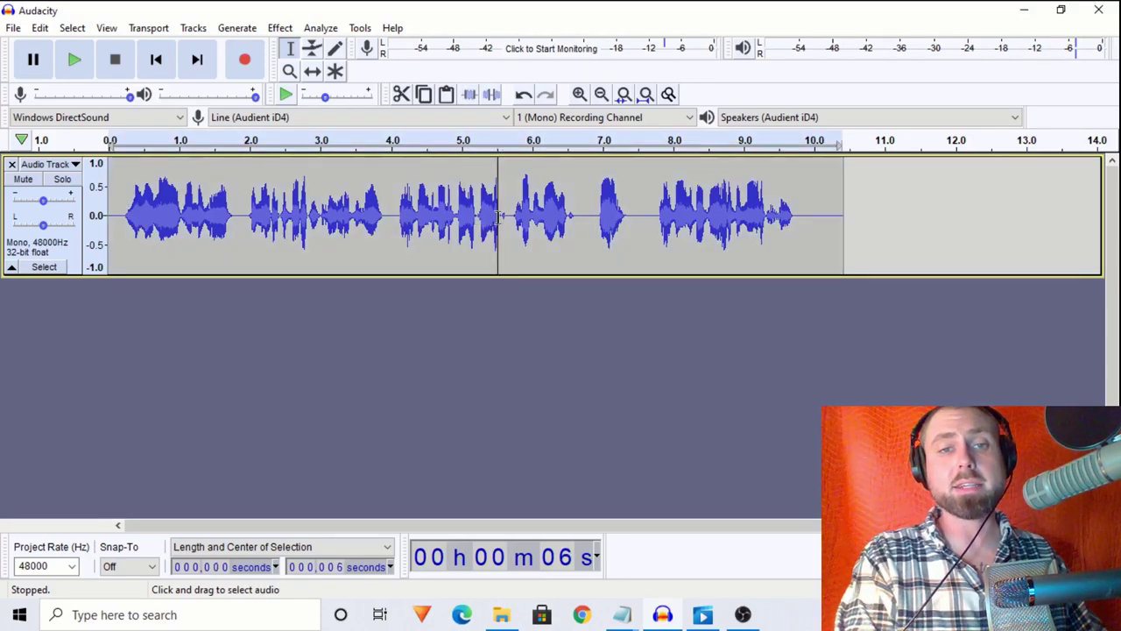
pyautogui.press('Escape')
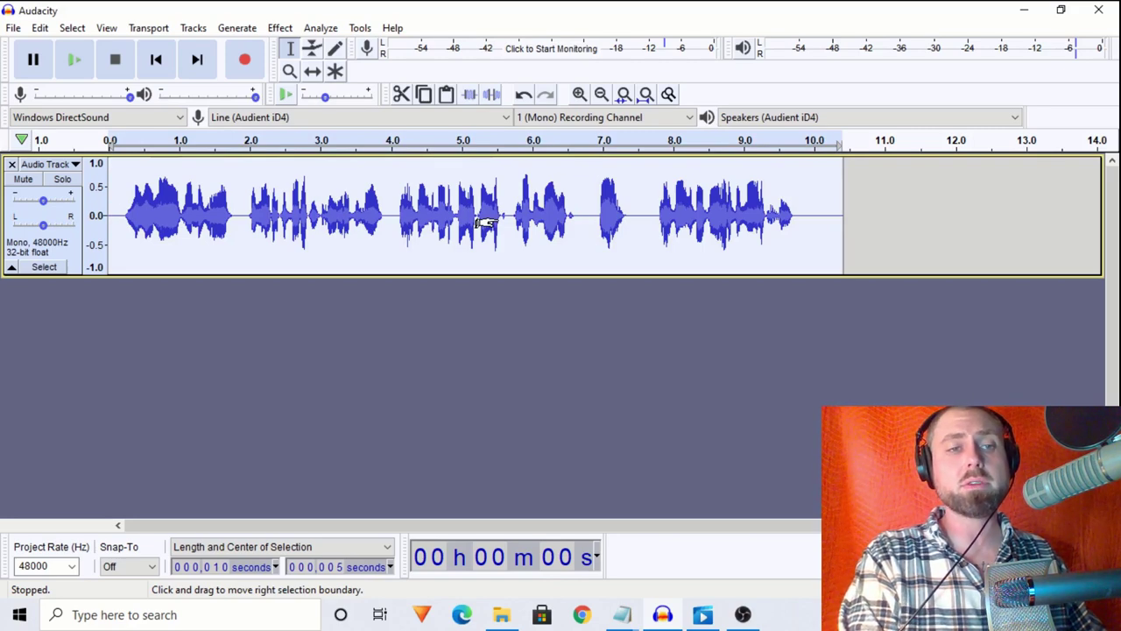
pyautogui.hotkey('ctrl', 'd')
# Join the two tracks into a stereo track, then undo it to keep two mono tracks.
pyautogui.click(50, 166)
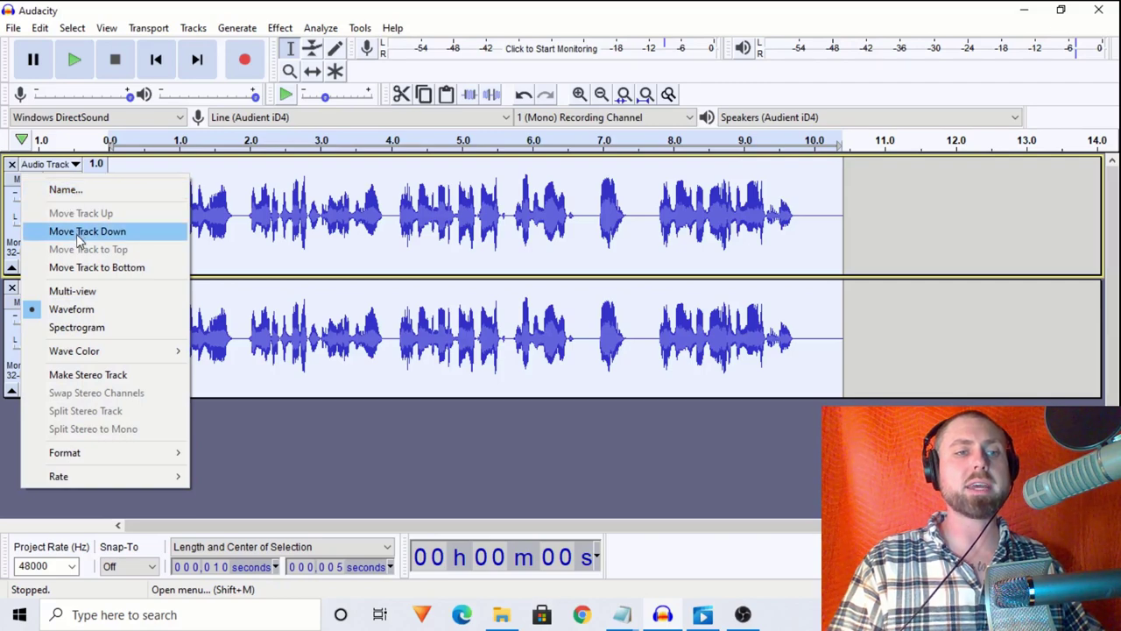
pyautogui.click(88, 377)
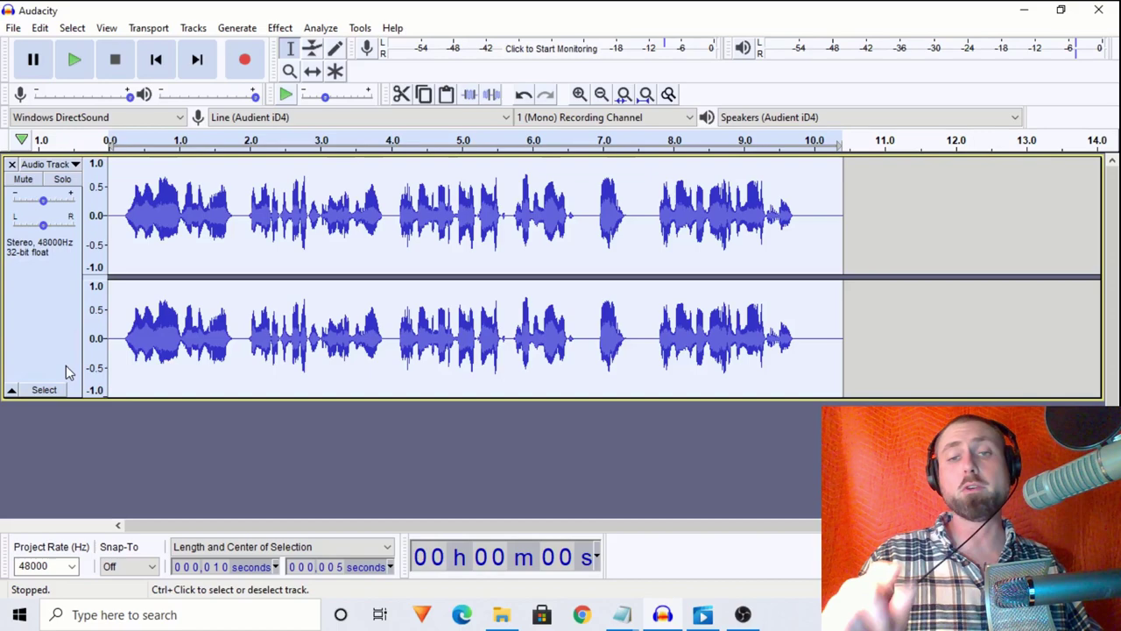
pyautogui.hotkey('ctrl', 'z')
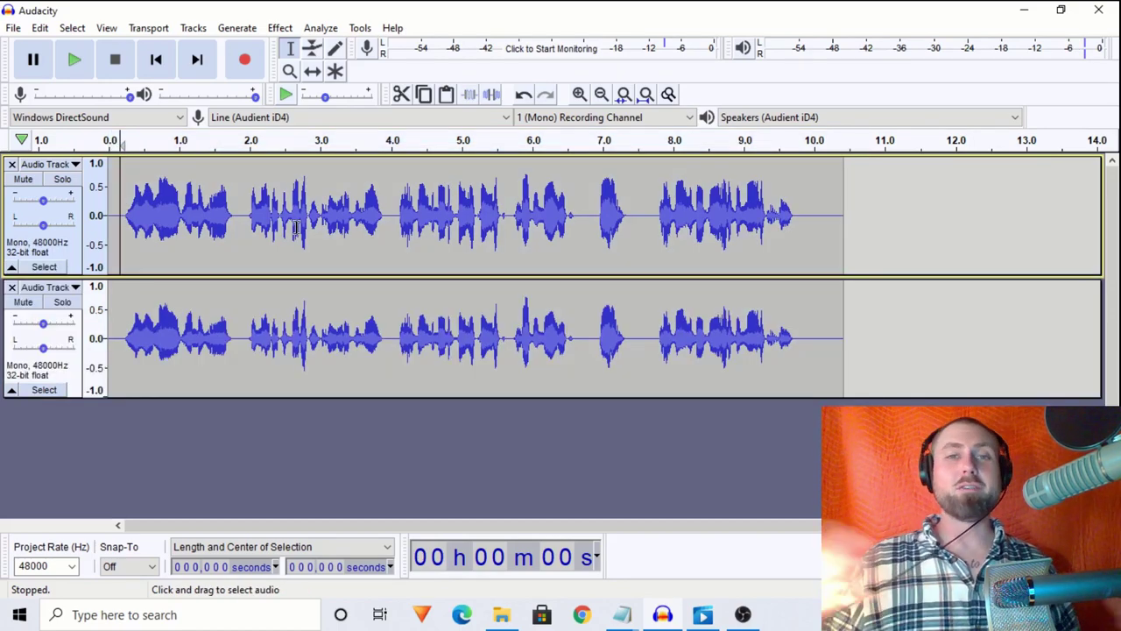